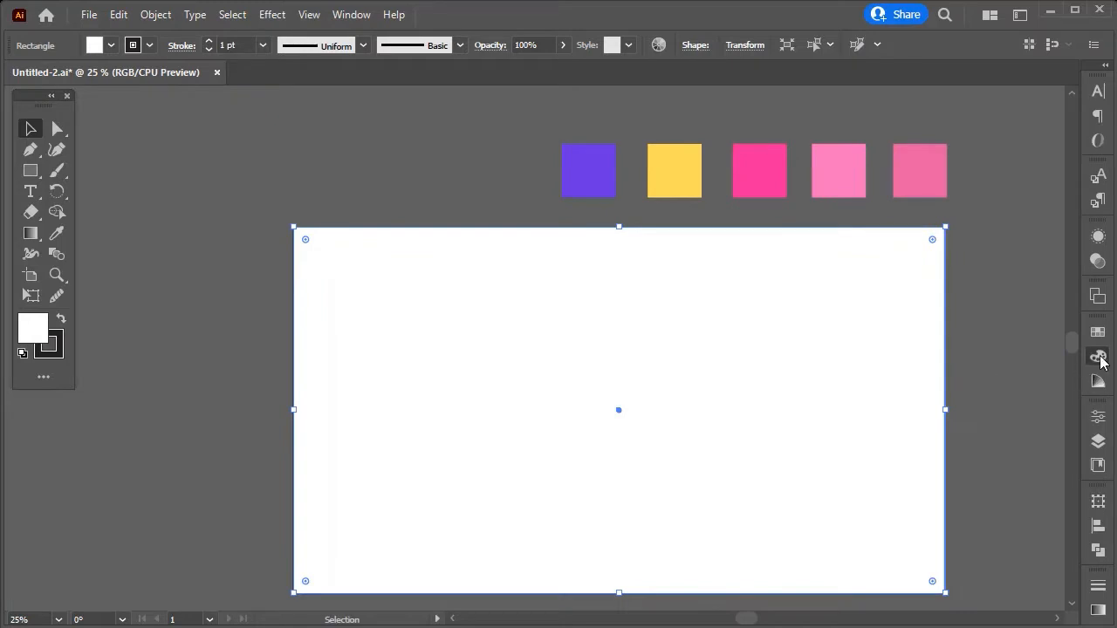
Step: Remove the outline from the white rectangle covering the artboard by setting its stroke to None, keeping the fill
click(1098, 357)
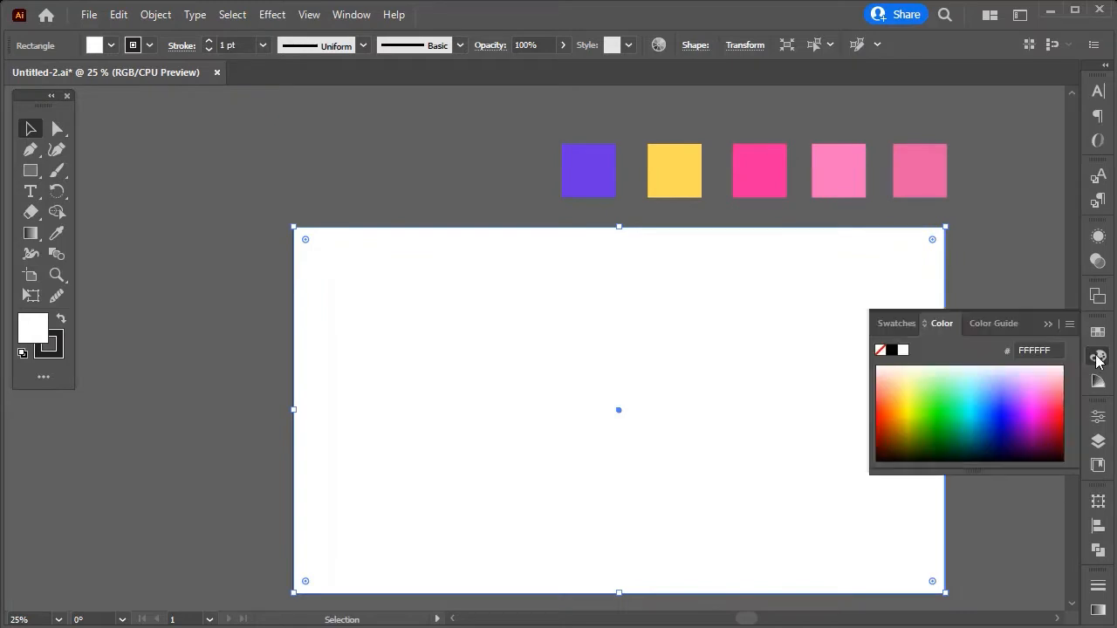
click(892, 330)
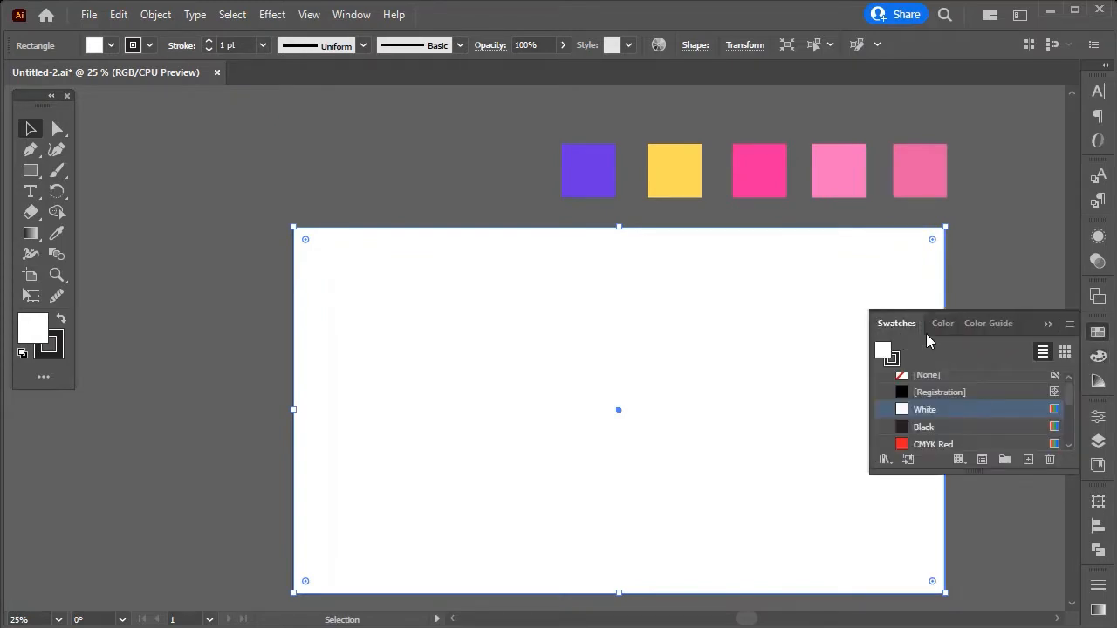
click(1065, 351)
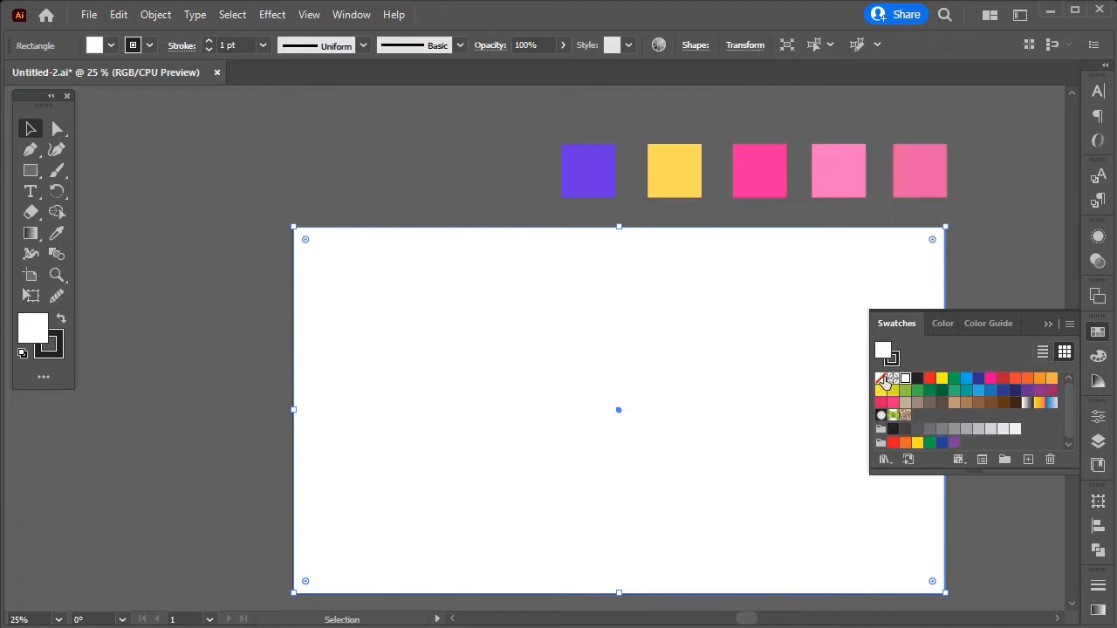
click(894, 360)
click(882, 381)
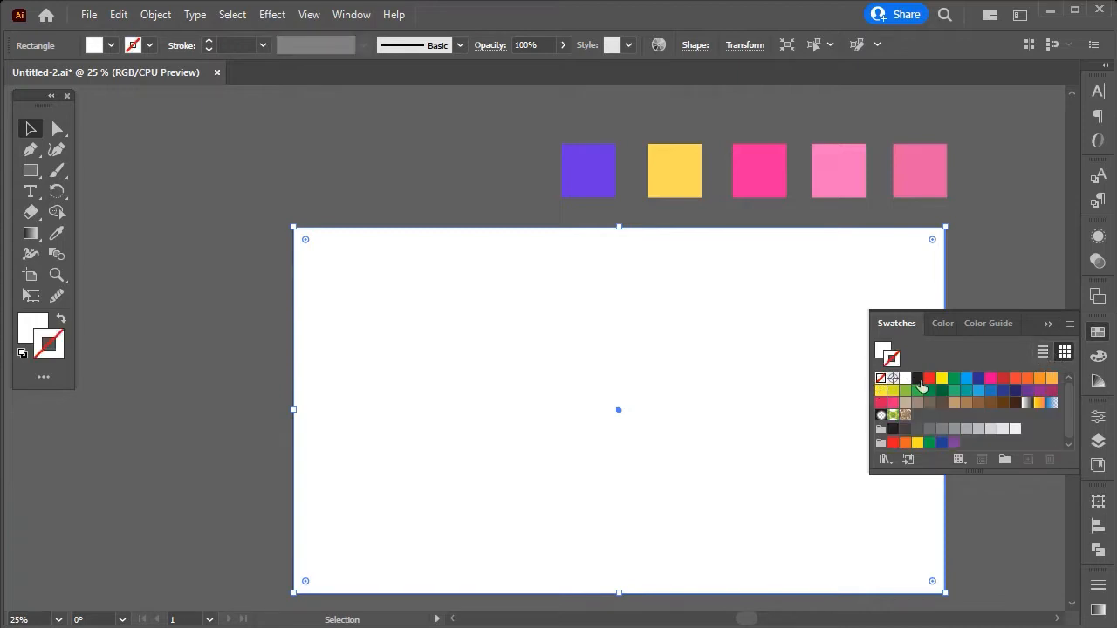
click(1048, 324)
click(1002, 362)
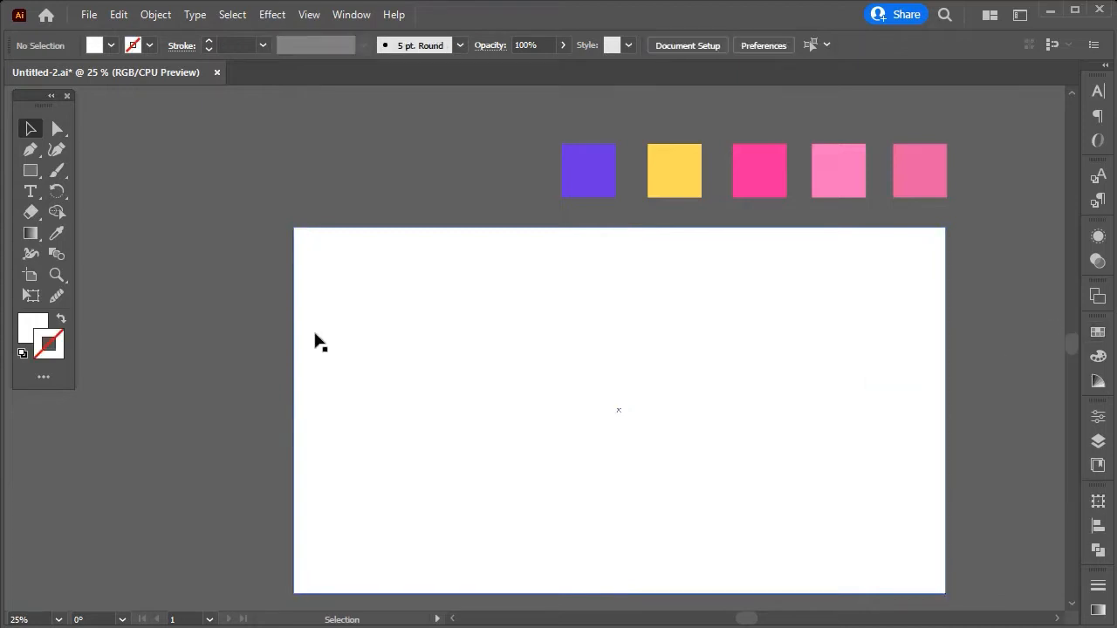
Step: Fill the artboard-sized rectangle with the purple sampled from the first palette square
scroll(262, 336, down, 2)
key(F6)
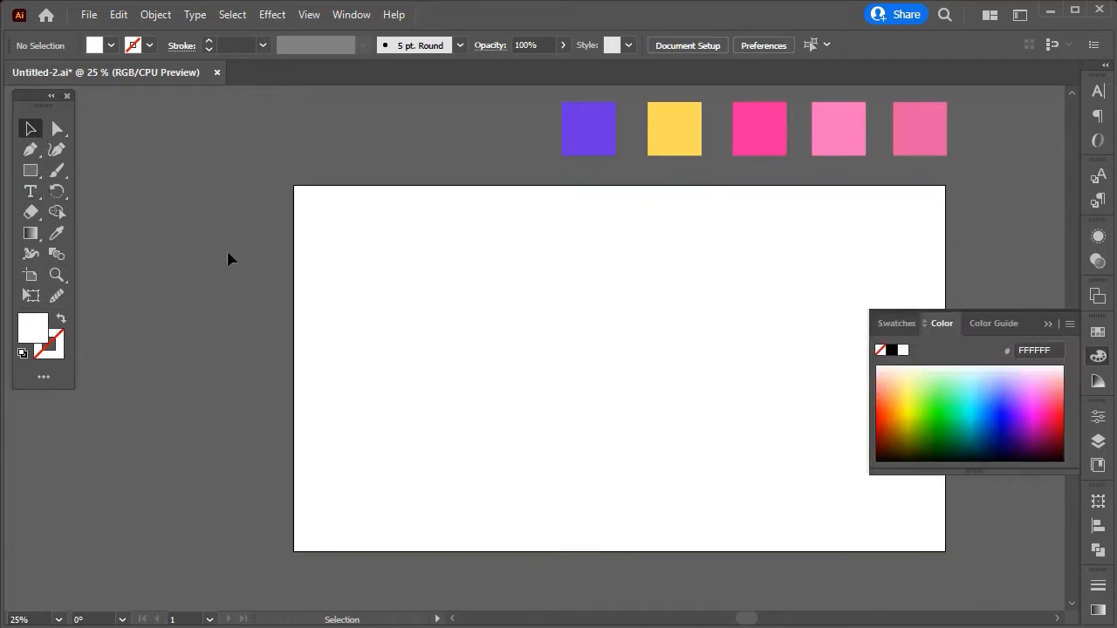
click(1048, 324)
drag(1000, 341, 953, 371)
click(269, 287)
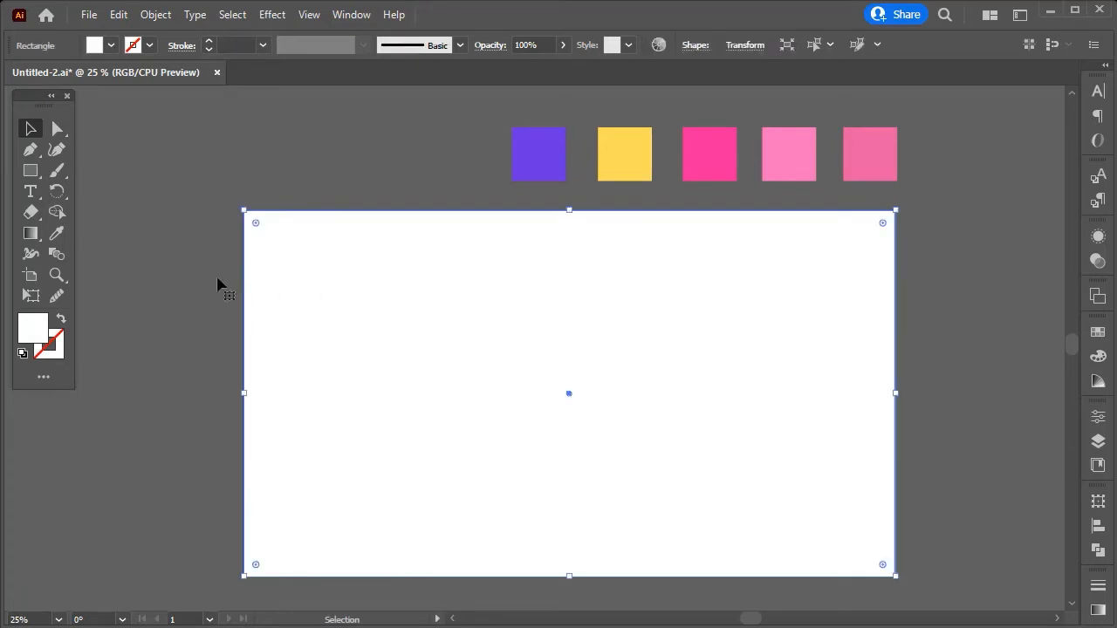
click(56, 233)
click(535, 138)
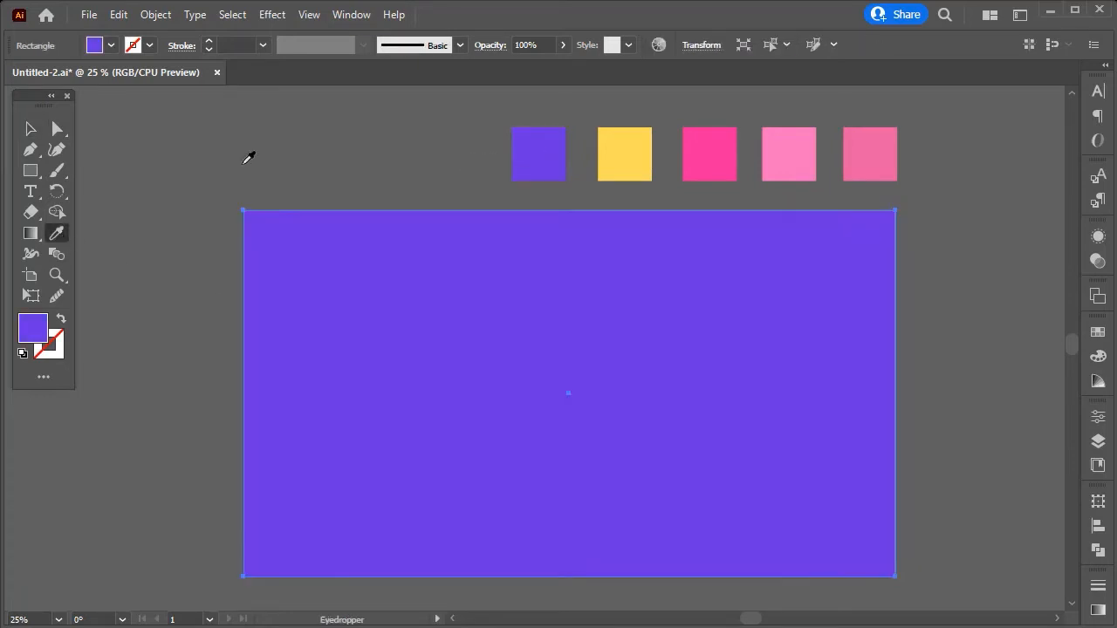
click(29, 131)
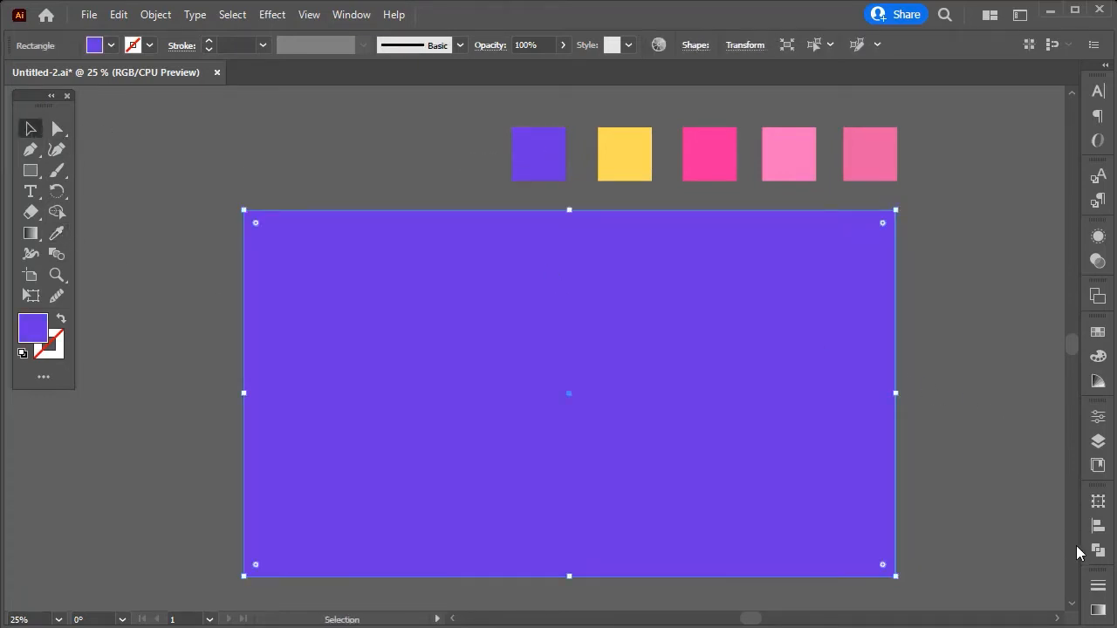
Step: Create a new layer named BG and move the purple rectangle onto it
click(1098, 442)
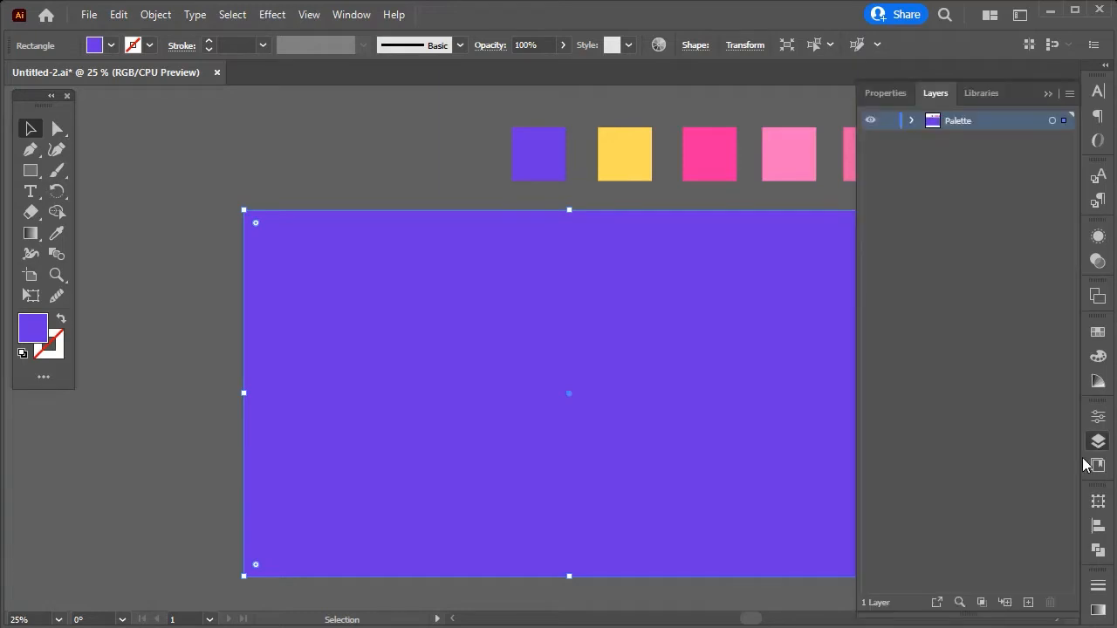
click(1029, 601)
double_click(961, 121)
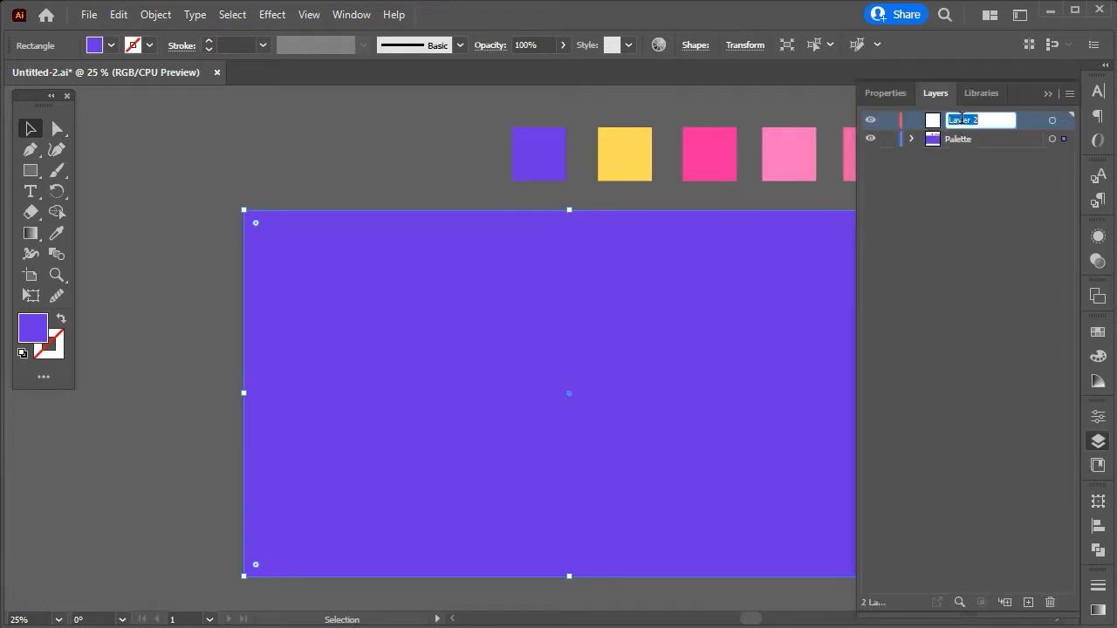
text(BG)
drag(1064, 140, 1064, 120)
Step: Place the BG layer below the Palette layer and lock it
drag(982, 121, 983, 152)
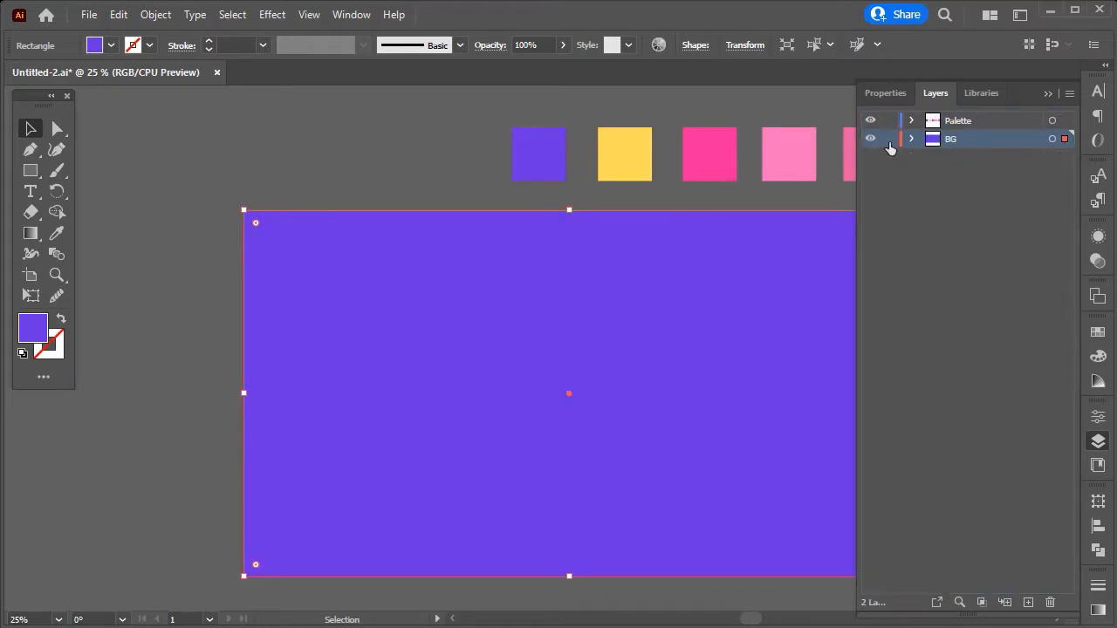
click(890, 140)
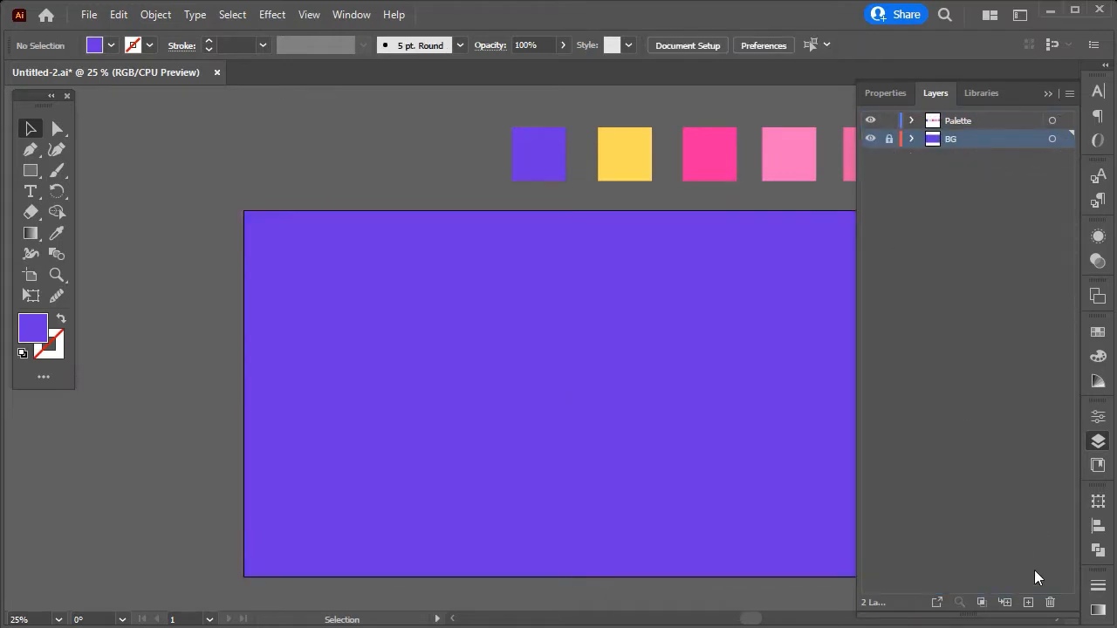
Step: Add a new layer named Isometric Text between the Palette and BG layers and target it
click(1029, 603)
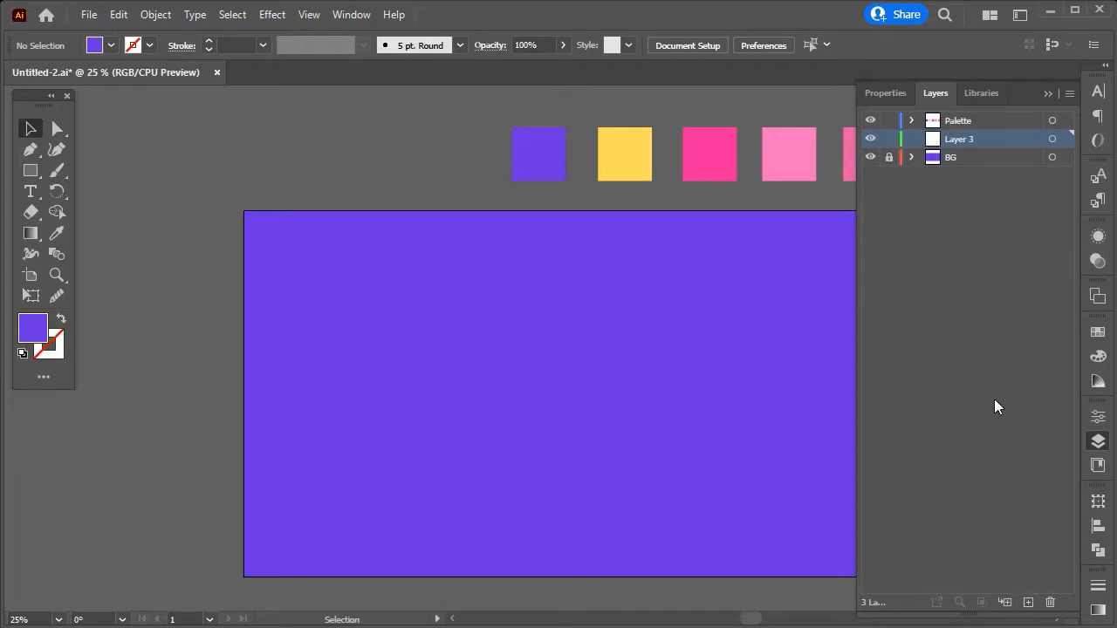
double_click(961, 140)
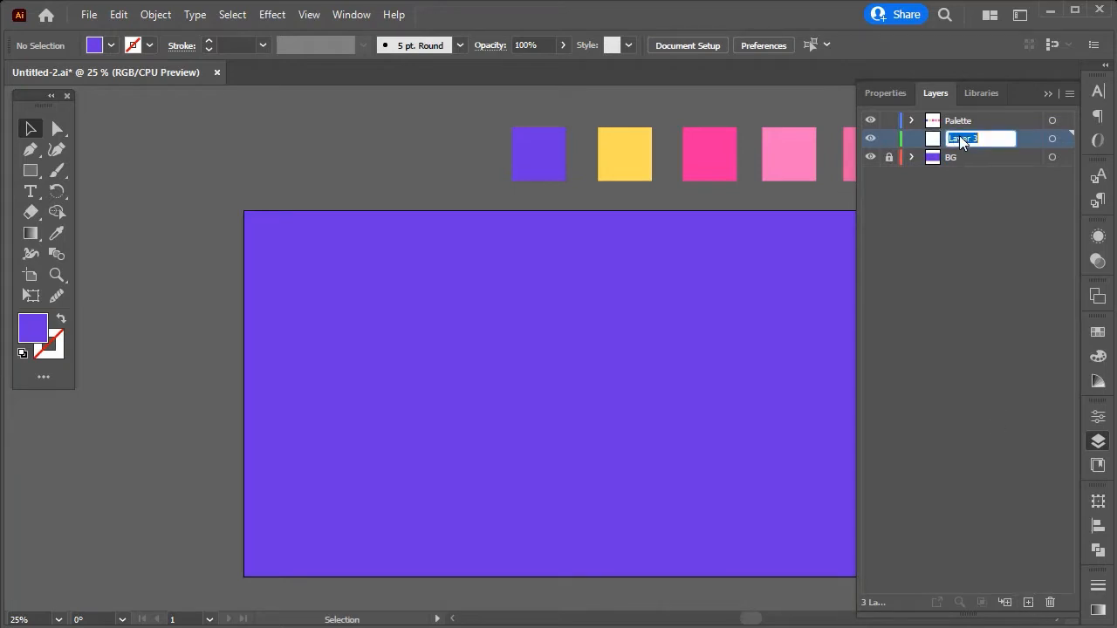
text(Isometric Text)
click(1054, 141)
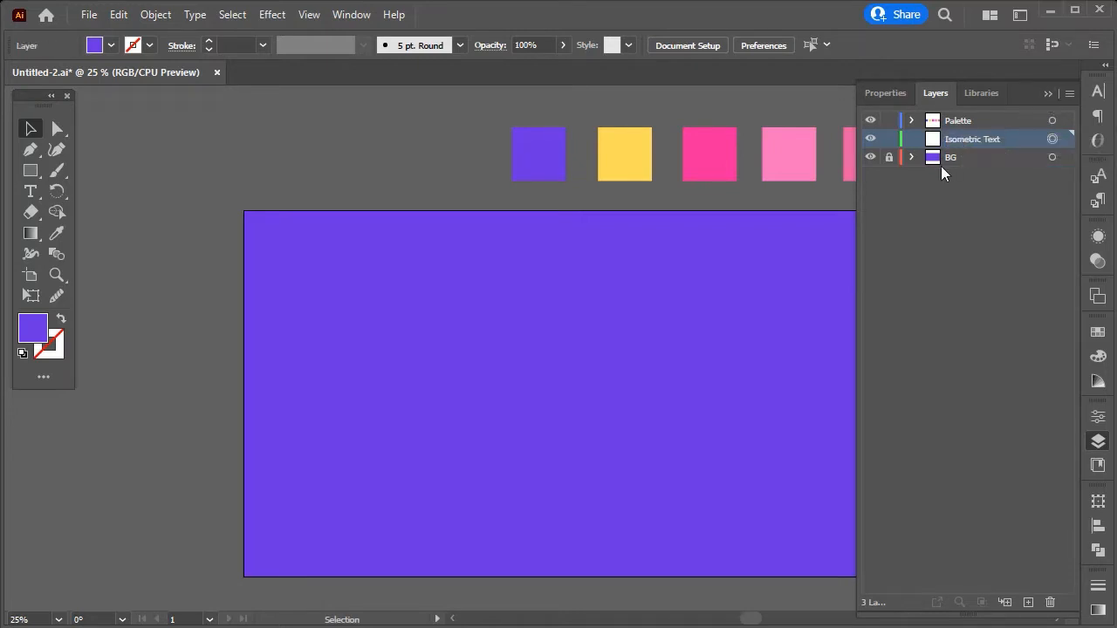
click(1045, 93)
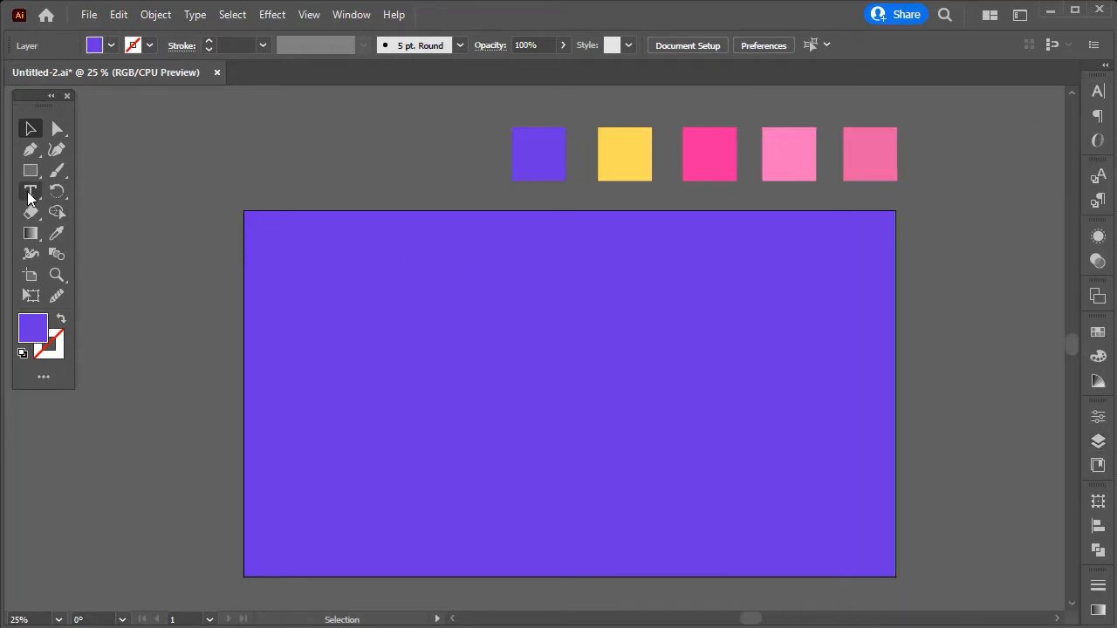
Step: Add the point text "stay" at 72 pt in the upper part of the purple artboard
click(401, 320)
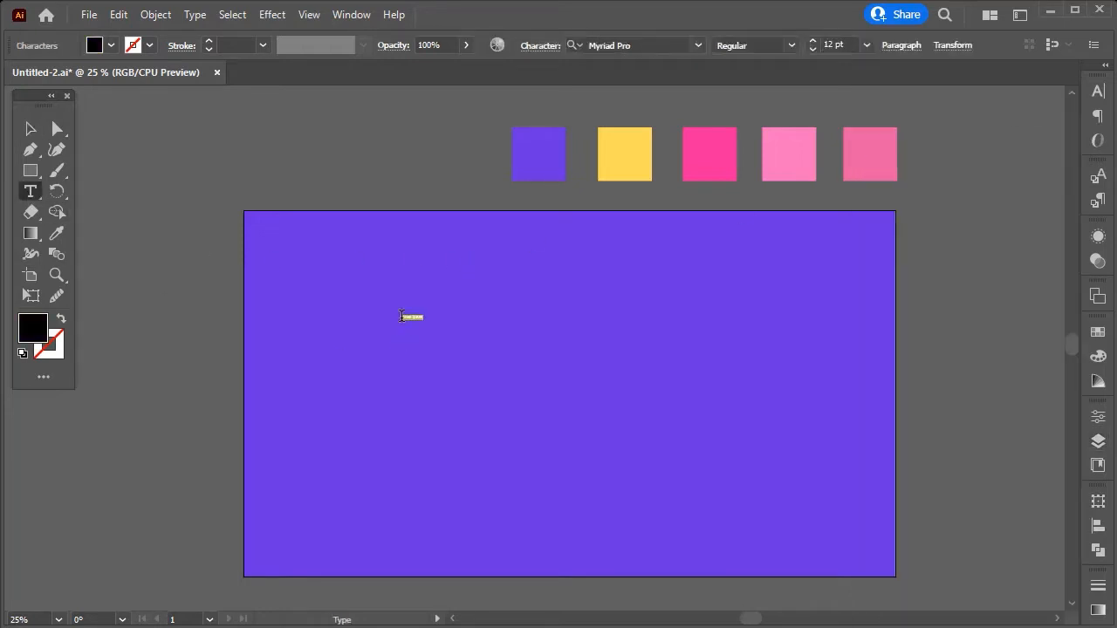
click(867, 44)
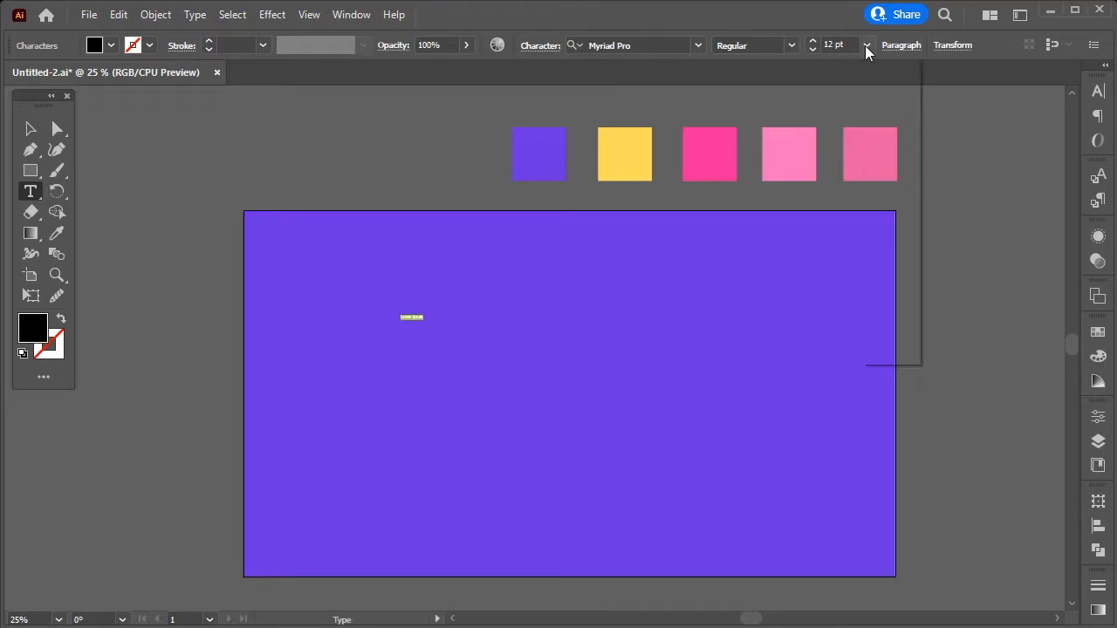
click(873, 354)
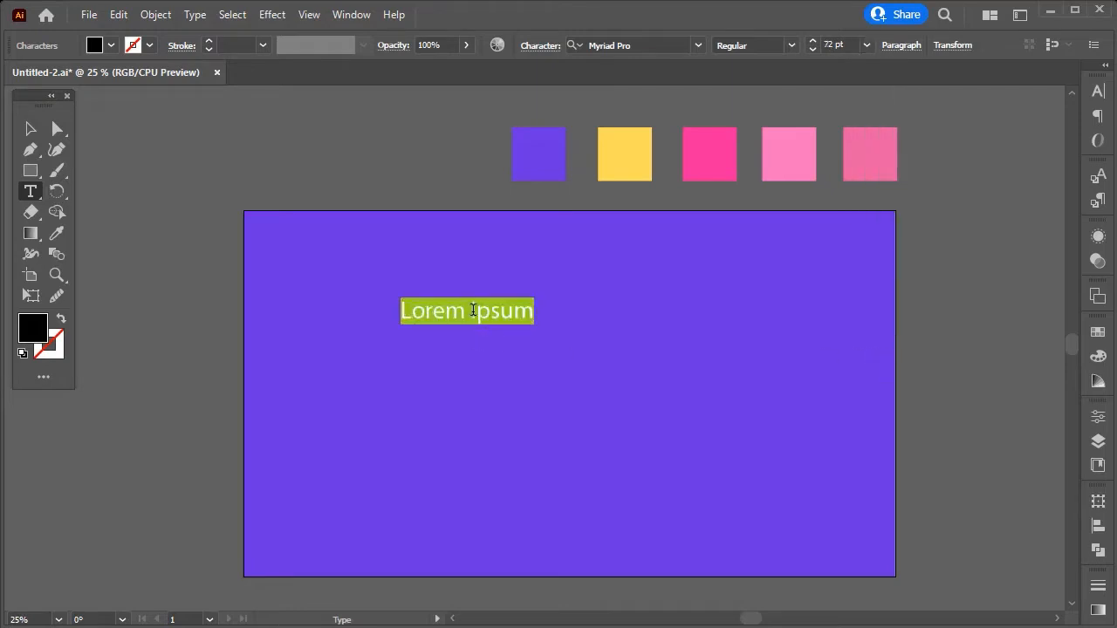
text(stay)
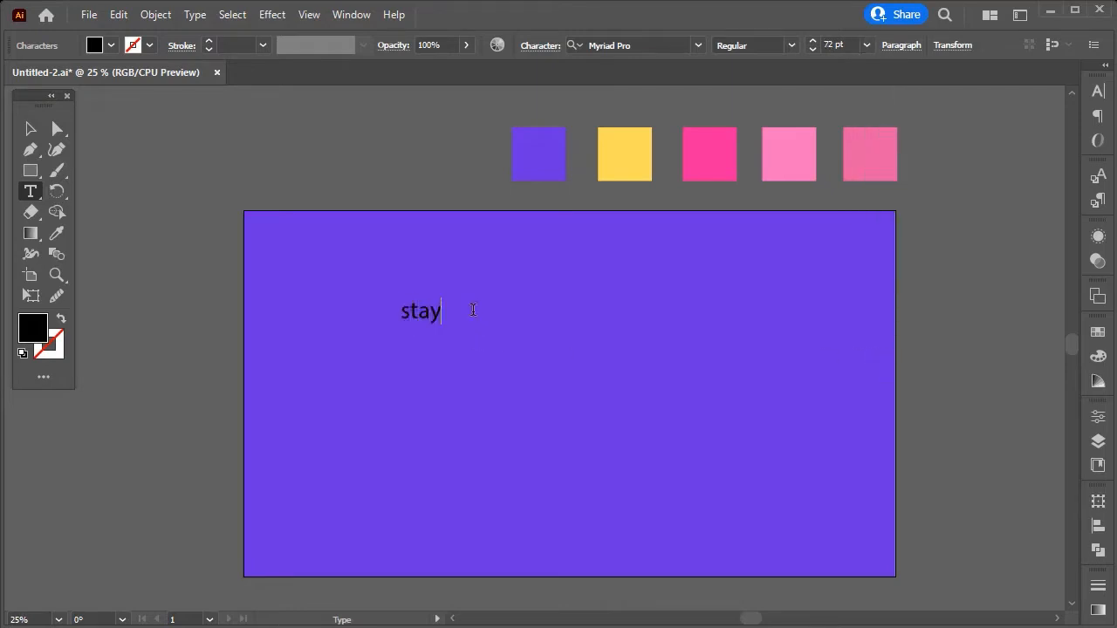
click(31, 131)
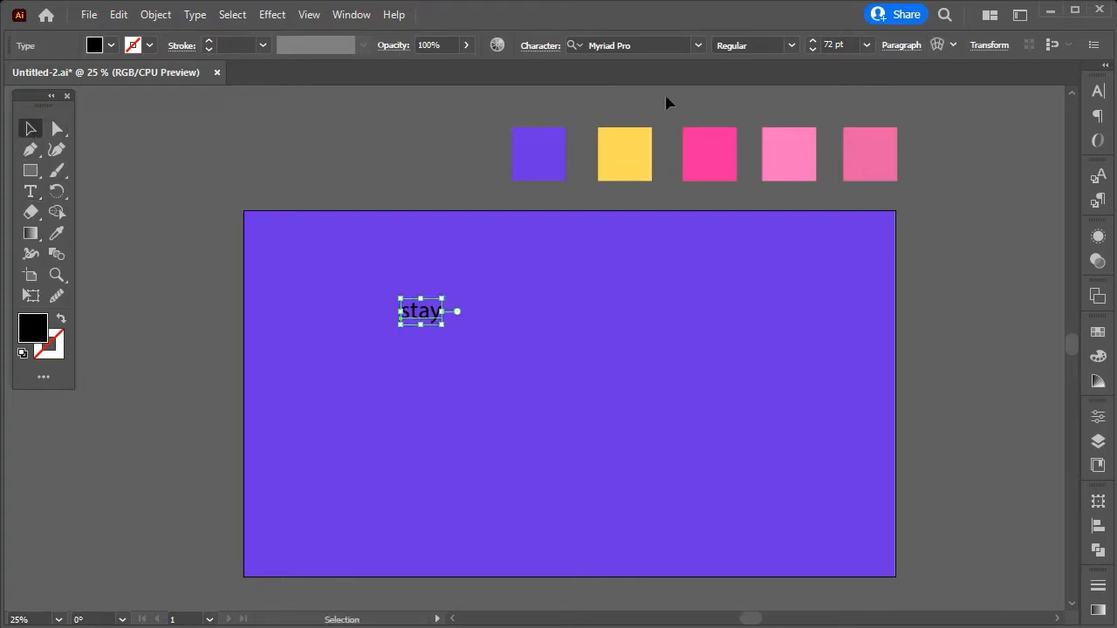
Step: Set the "stay" text in the AXIS Extra Bold font with a size of 300 pt
click(699, 46)
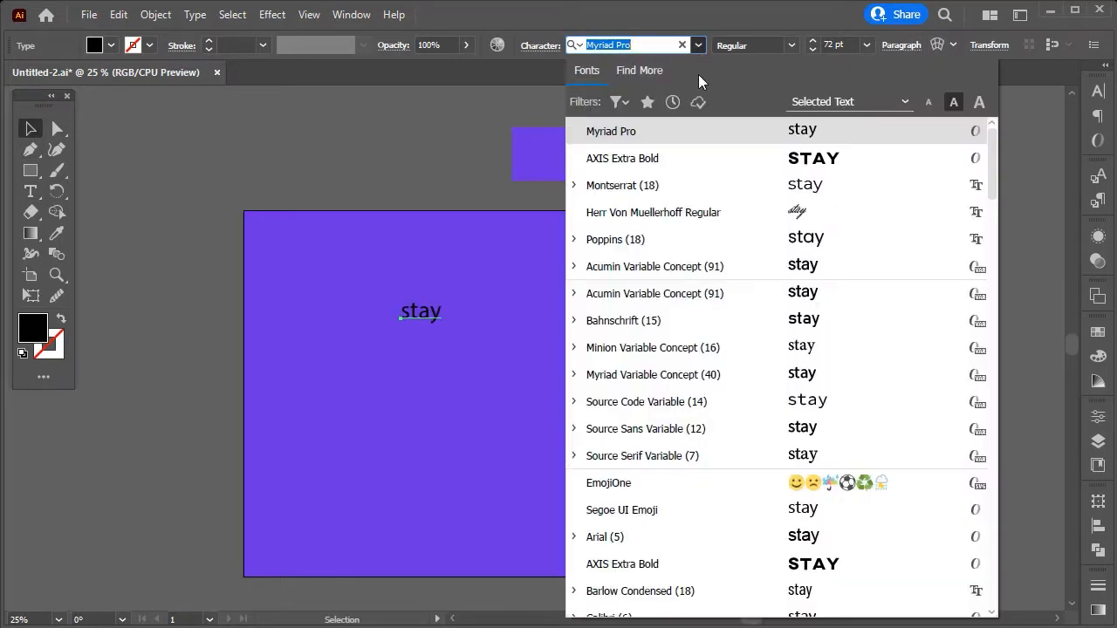
scroll(671, 445, down, 3)
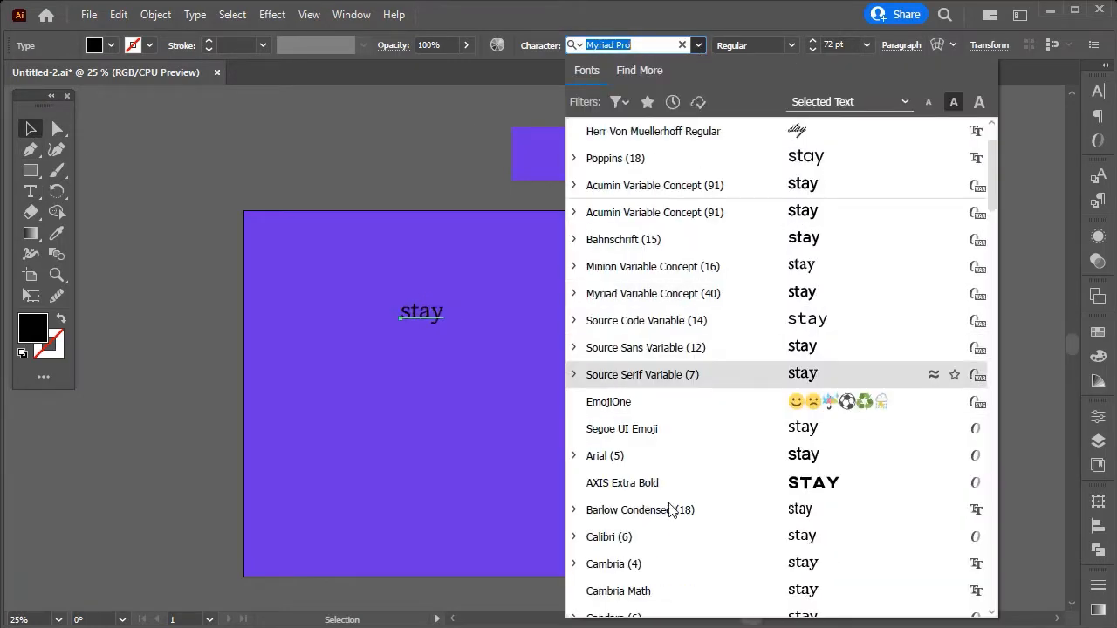
click(671, 484)
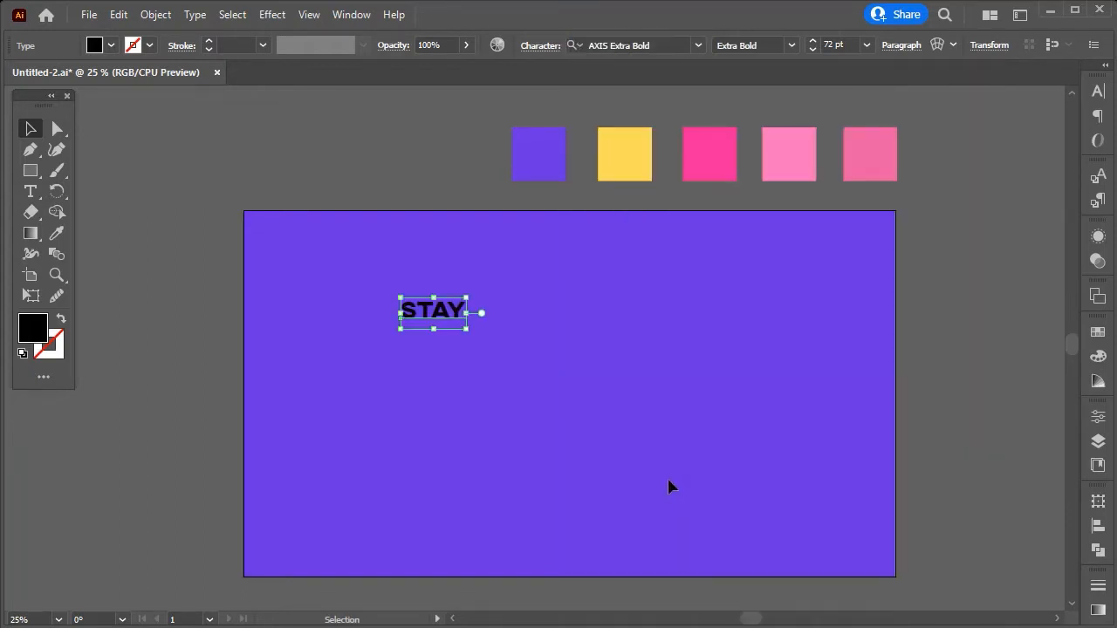
click(828, 43)
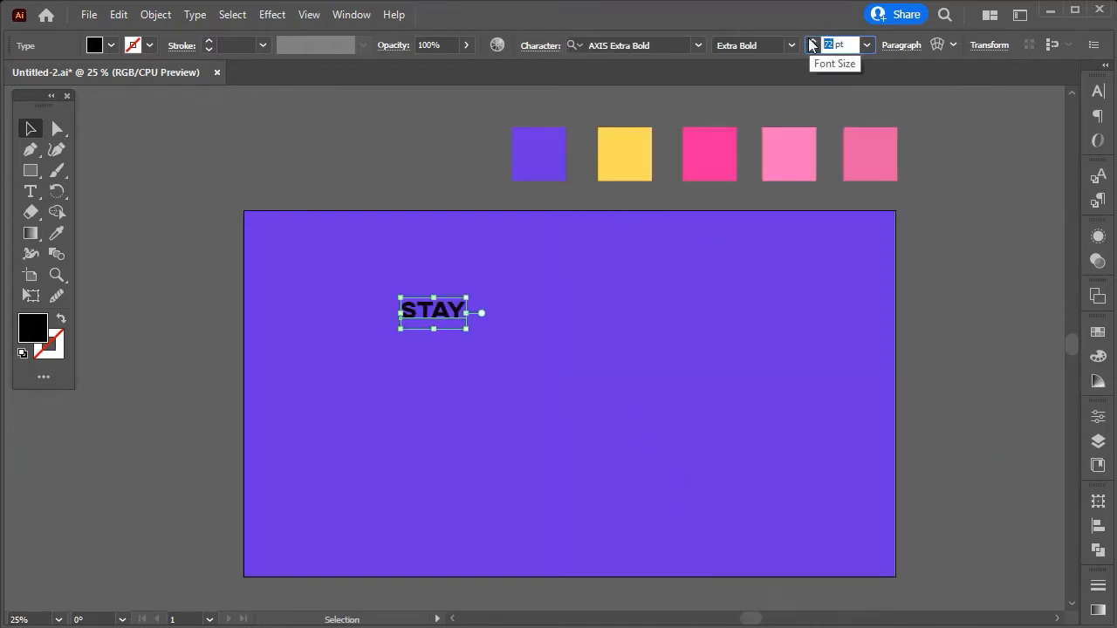
text(300)
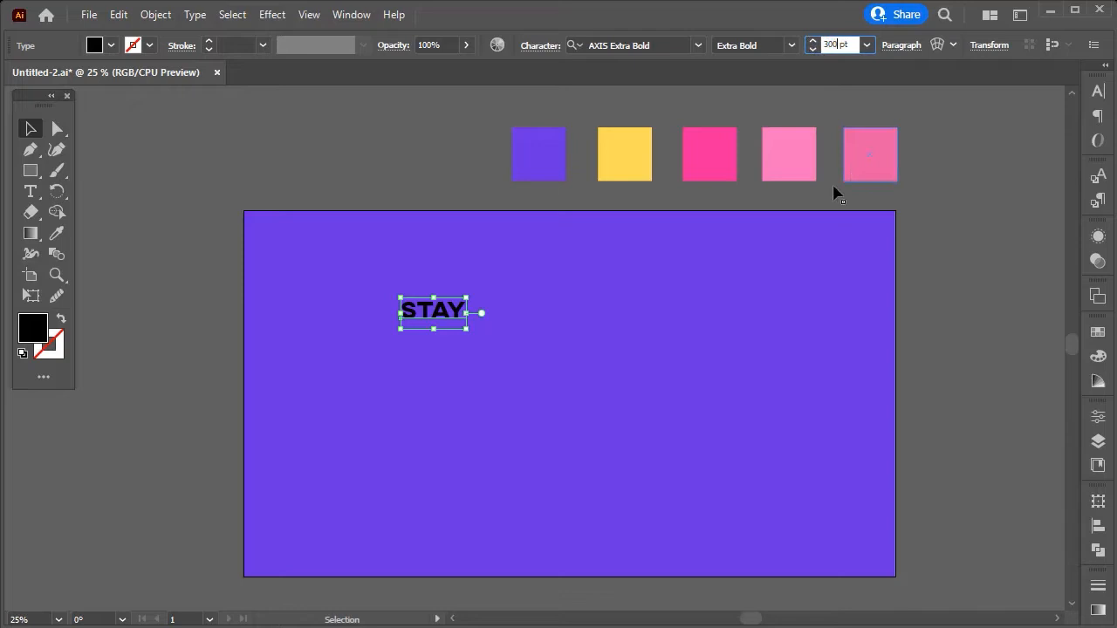
click(221, 162)
Step: Move the text to the upper-left part of the artboard and fill it with yellow sampled from the palette
drag(536, 312, 445, 311)
click(58, 235)
click(626, 152)
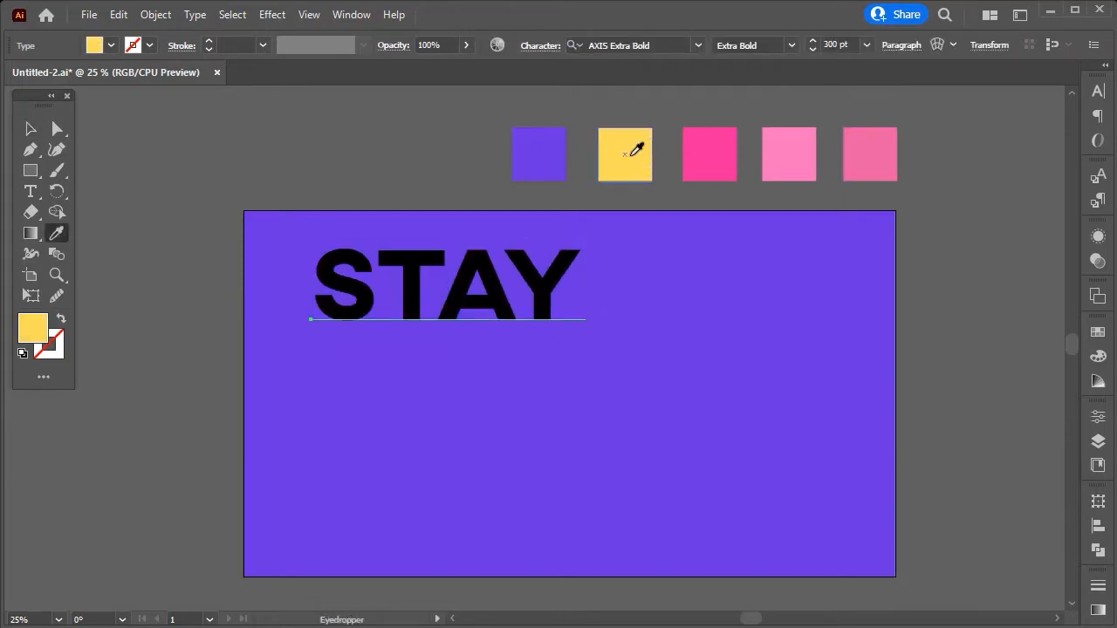
click(33, 130)
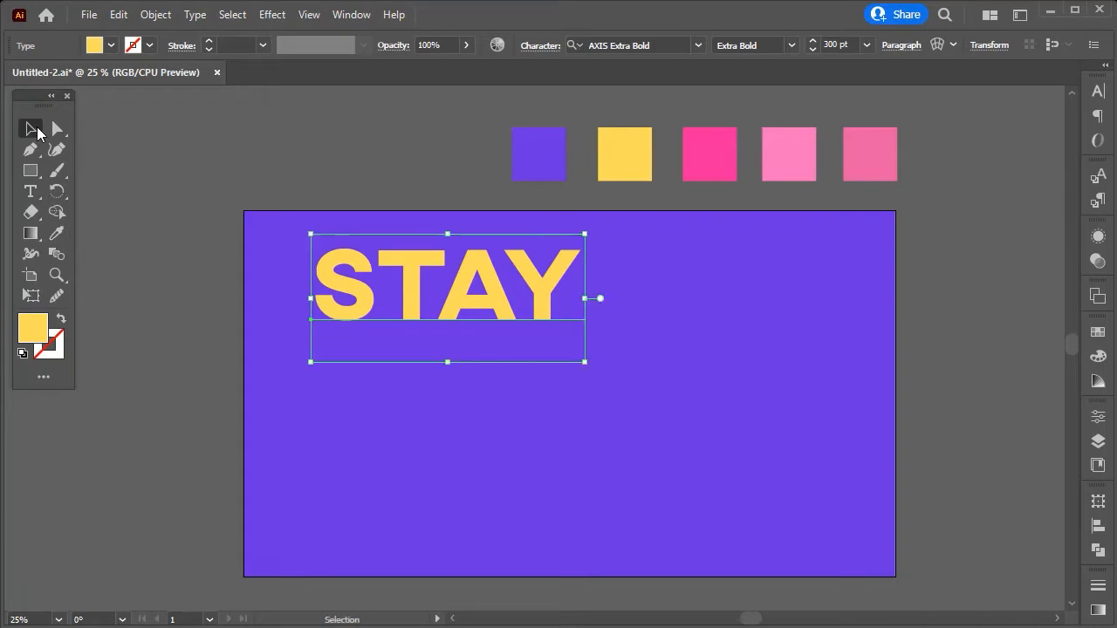
Step: Apply the classic 3D Extrude & Bevel effect to the yellow text with its position set to Isometric Top
click(310, 15)
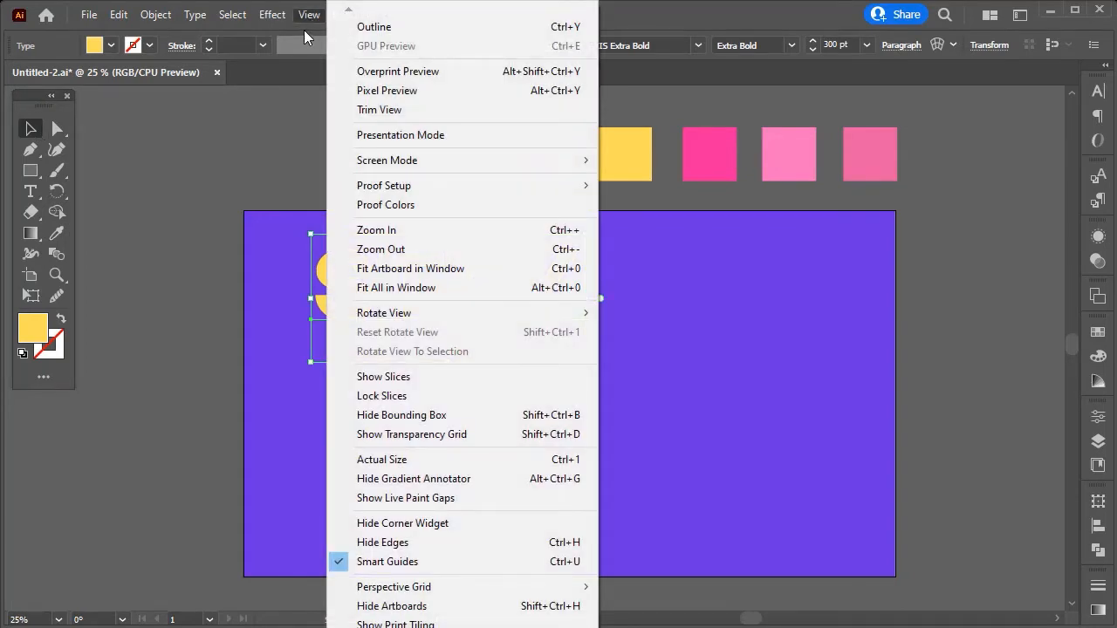
mouse_move(272, 15)
mouse_move(421, 121)
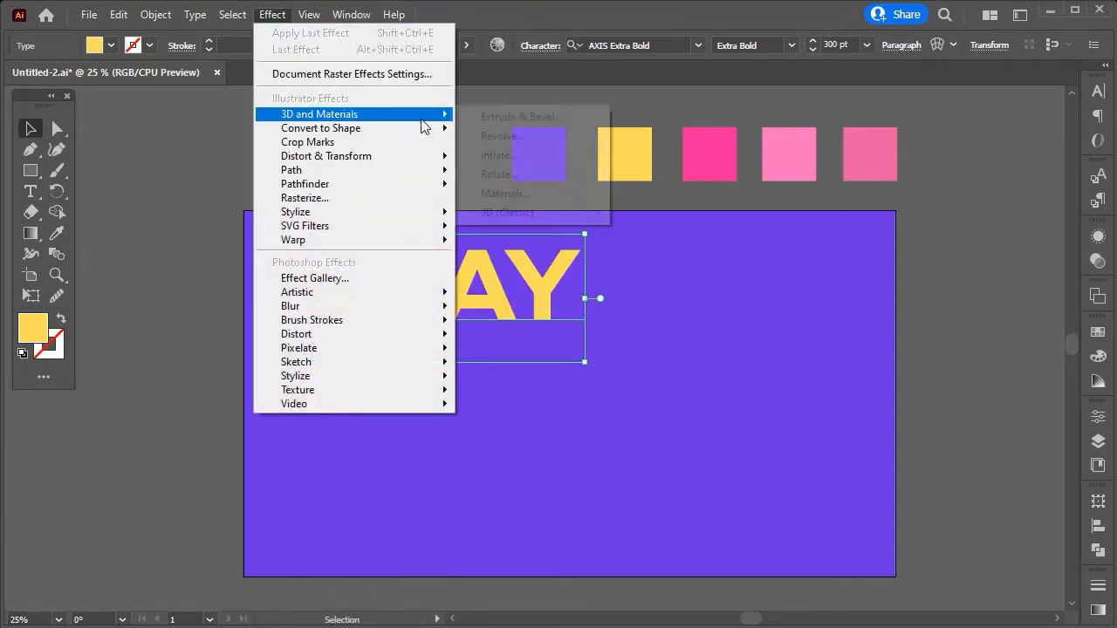
mouse_move(555, 211)
click(625, 216)
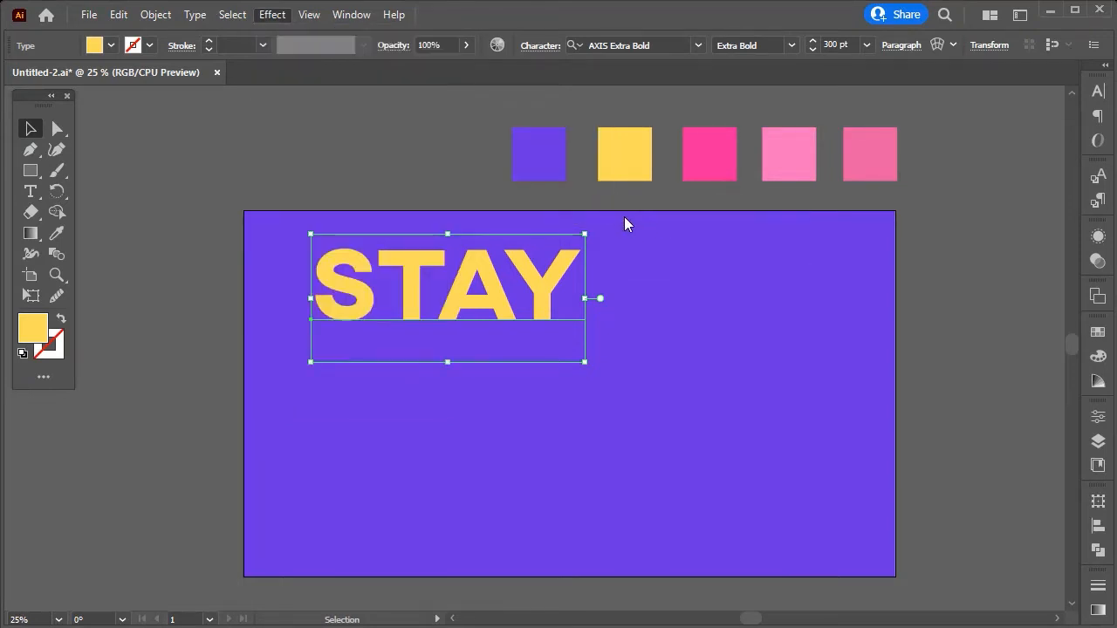
click(777, 190)
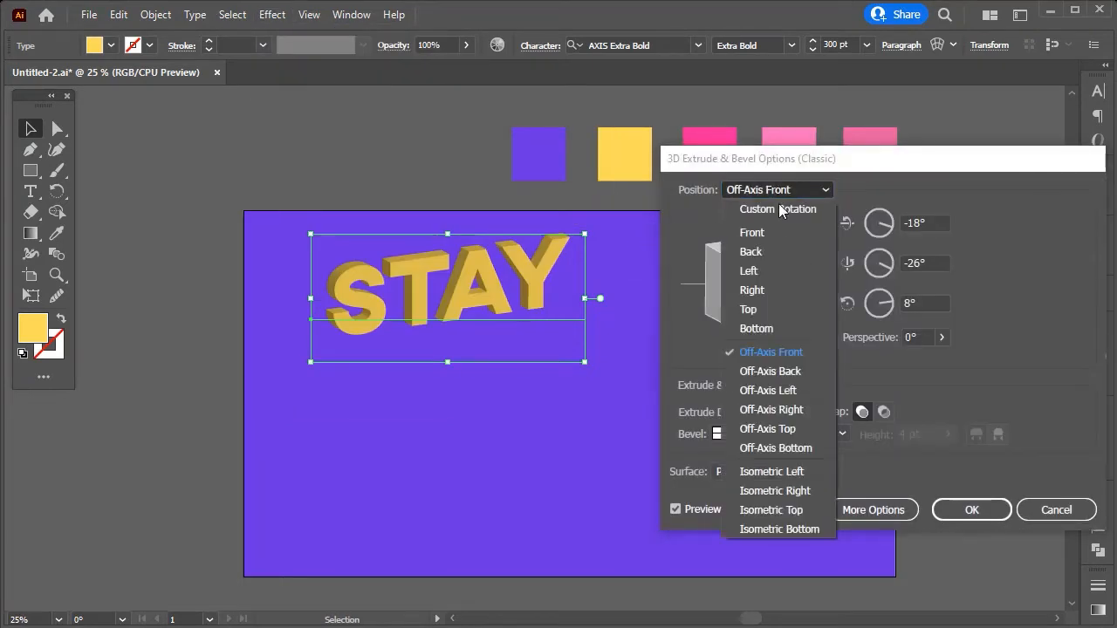
click(790, 509)
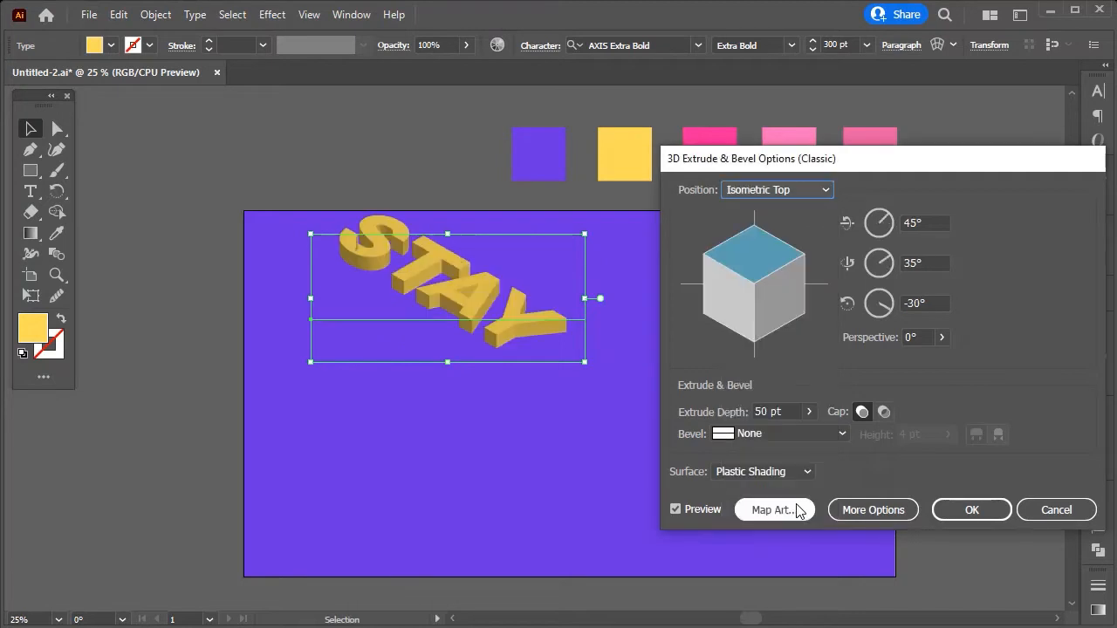
click(970, 511)
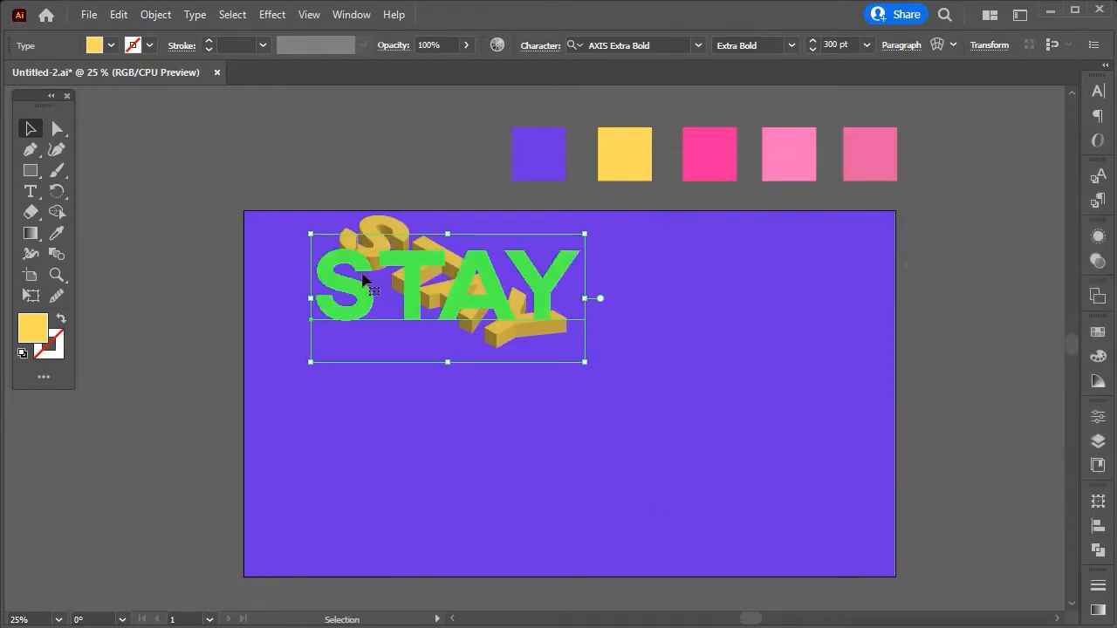
Step: Expand the appearance of the isometric 3D "STAY" text into editable shapes
click(156, 14)
click(233, 232)
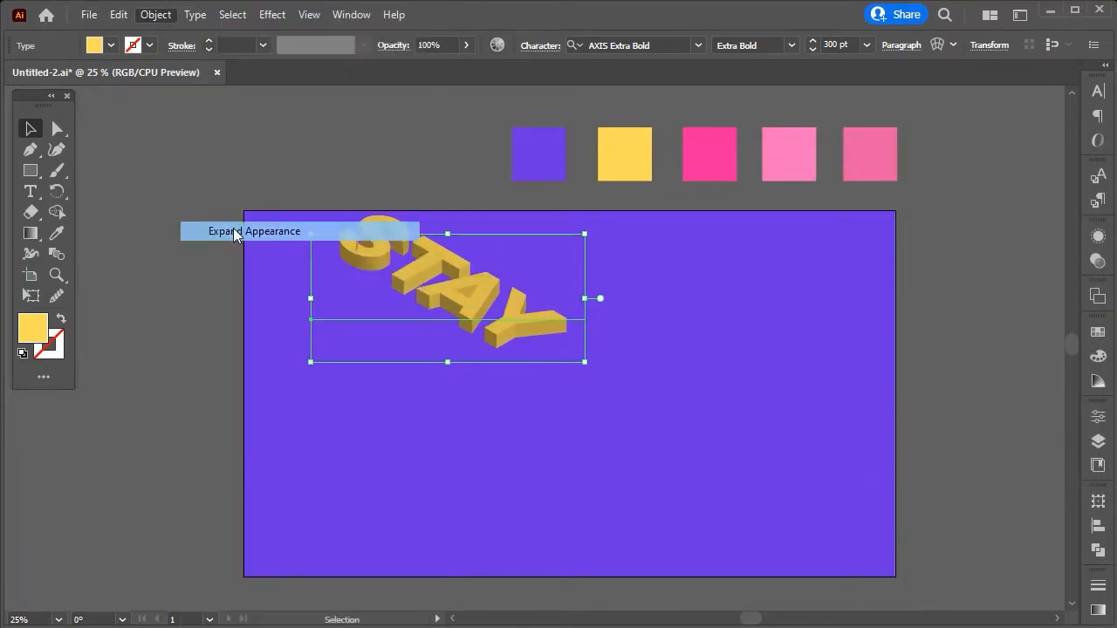
Step: Scale the expanded "STAY" group uniformly to 135% and move it to the centre of the purple artboard
right_click(427, 268)
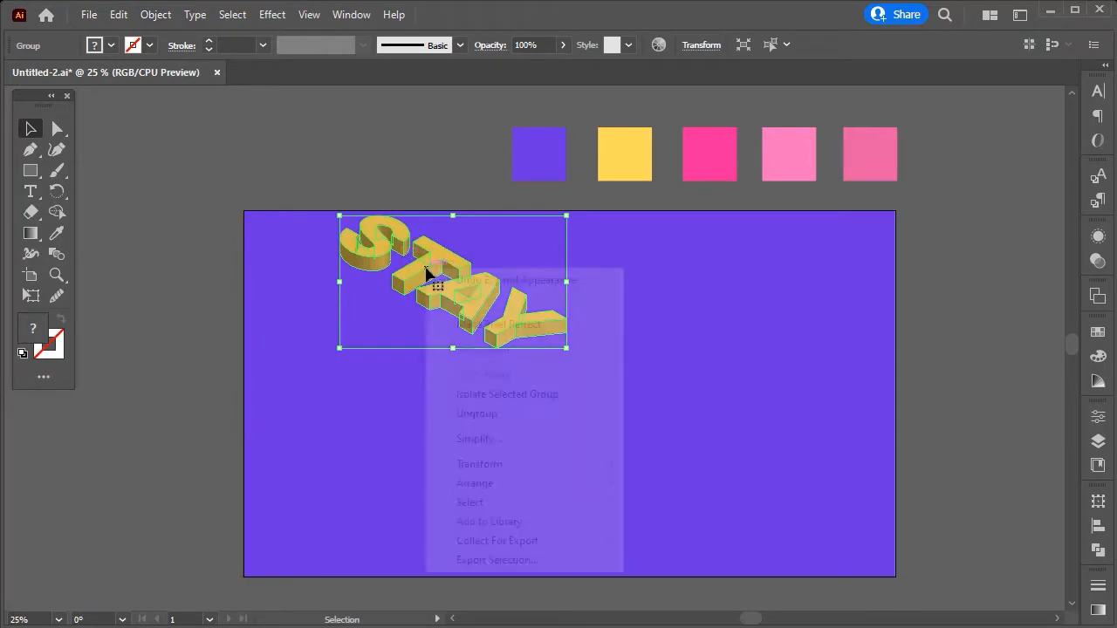
mouse_move(573, 462)
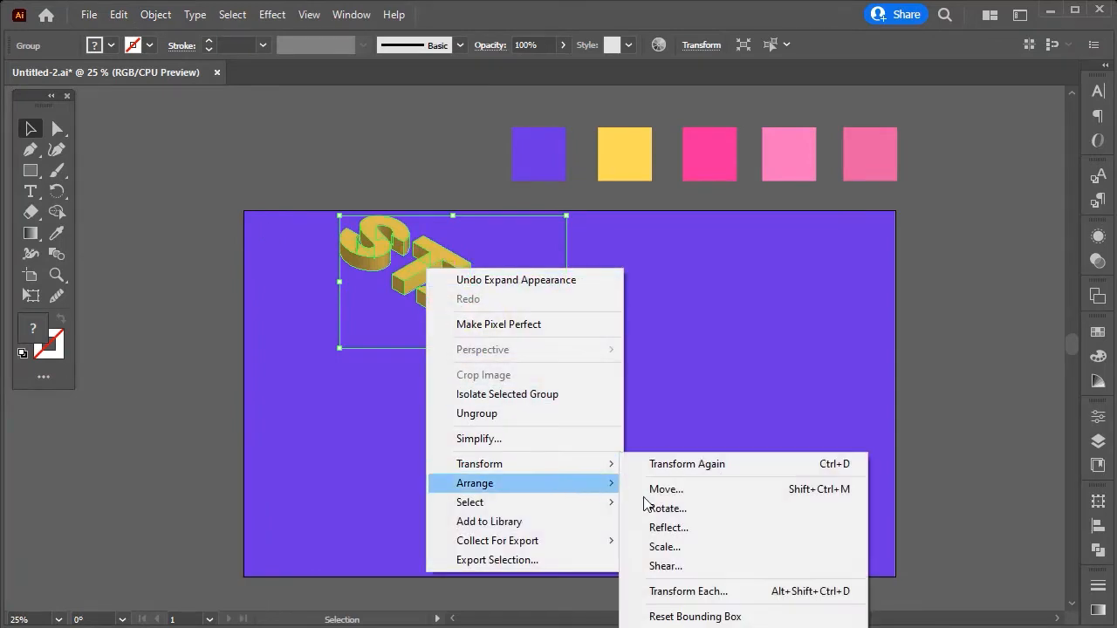
click(728, 546)
click(522, 201)
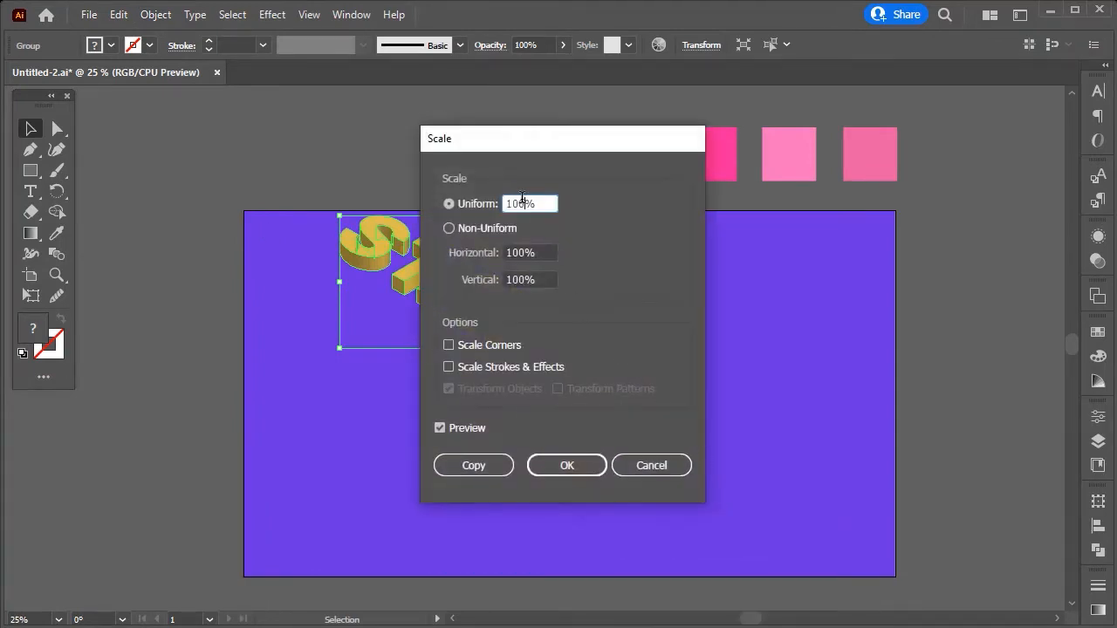
text(35)
click(565, 462)
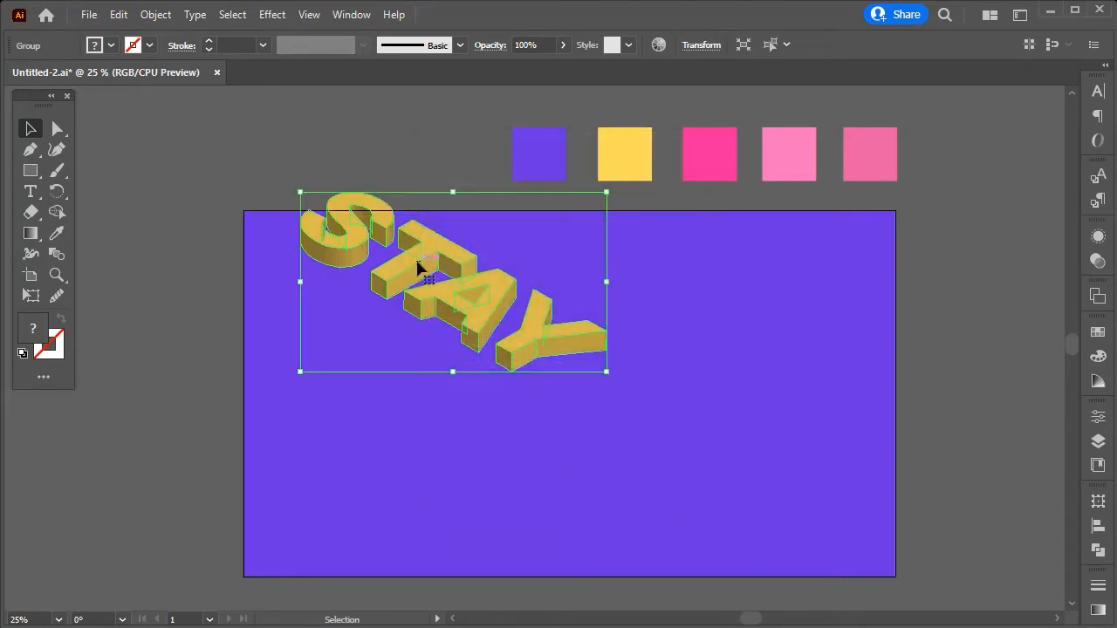
drag(418, 268, 553, 358)
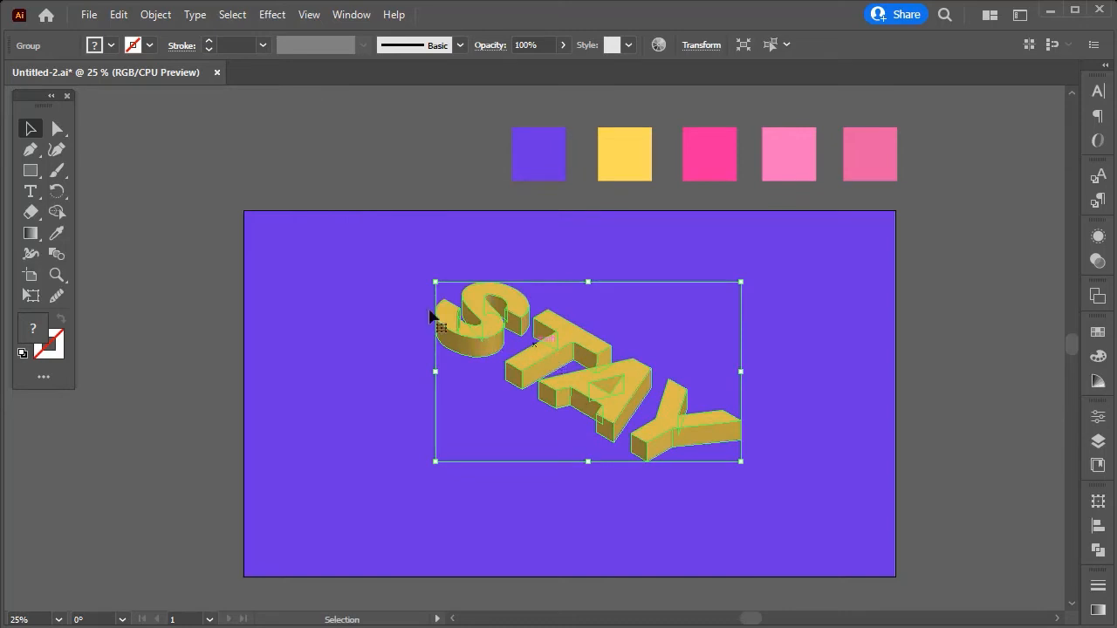
Step: Add the horizontal point text "SAFE" at the artboard's upper-left edge and fill it with yellow sampled from the palette
click(31, 191)
click(264, 277)
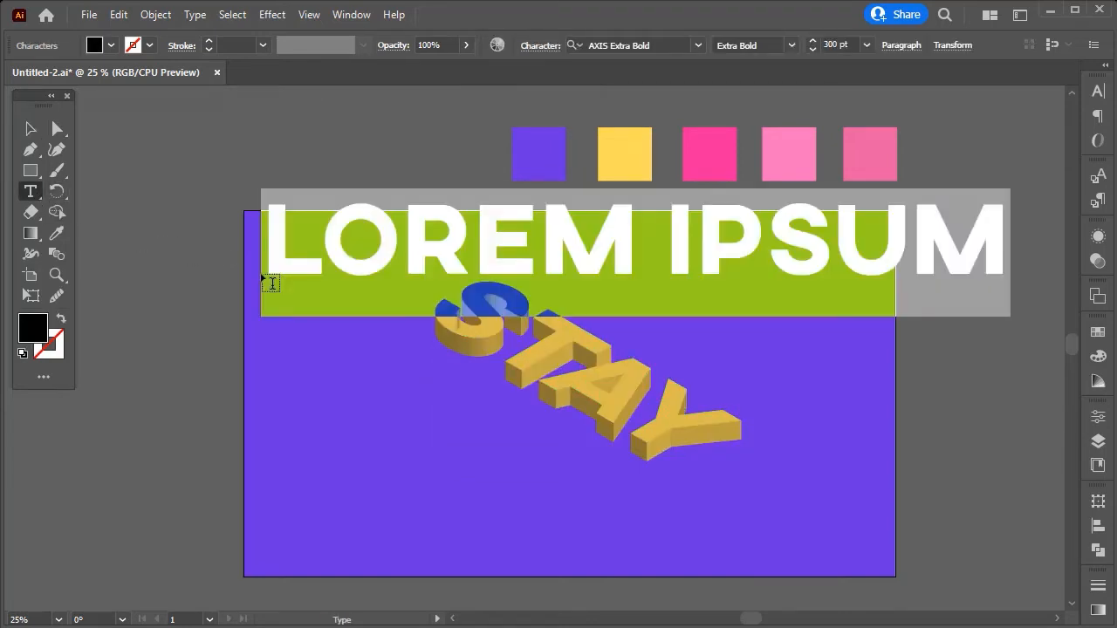
text(SA)
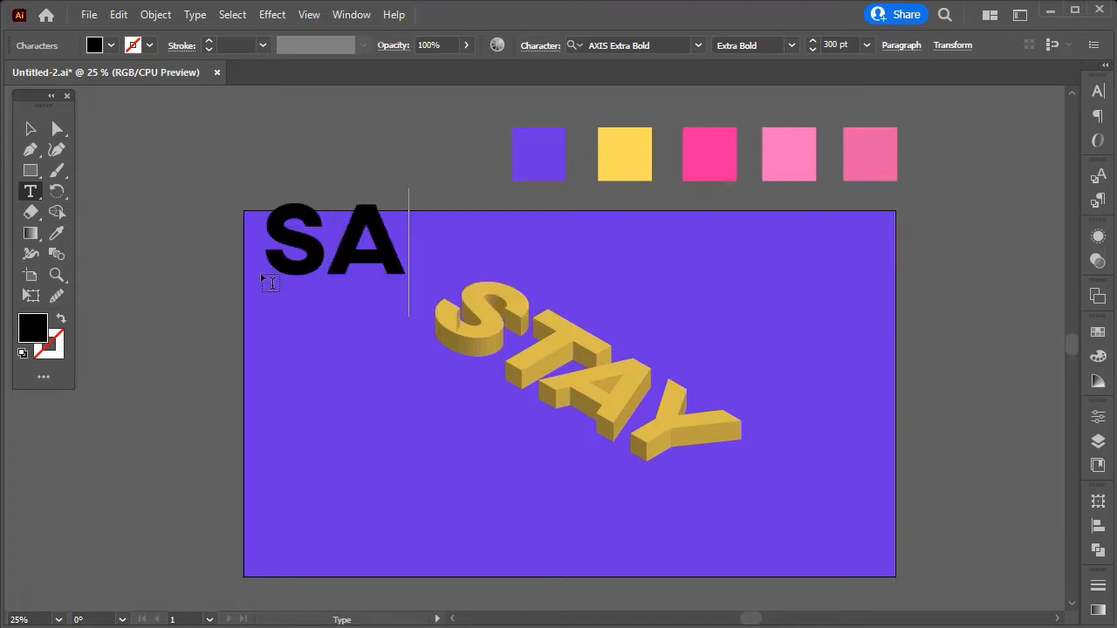
text(FE)
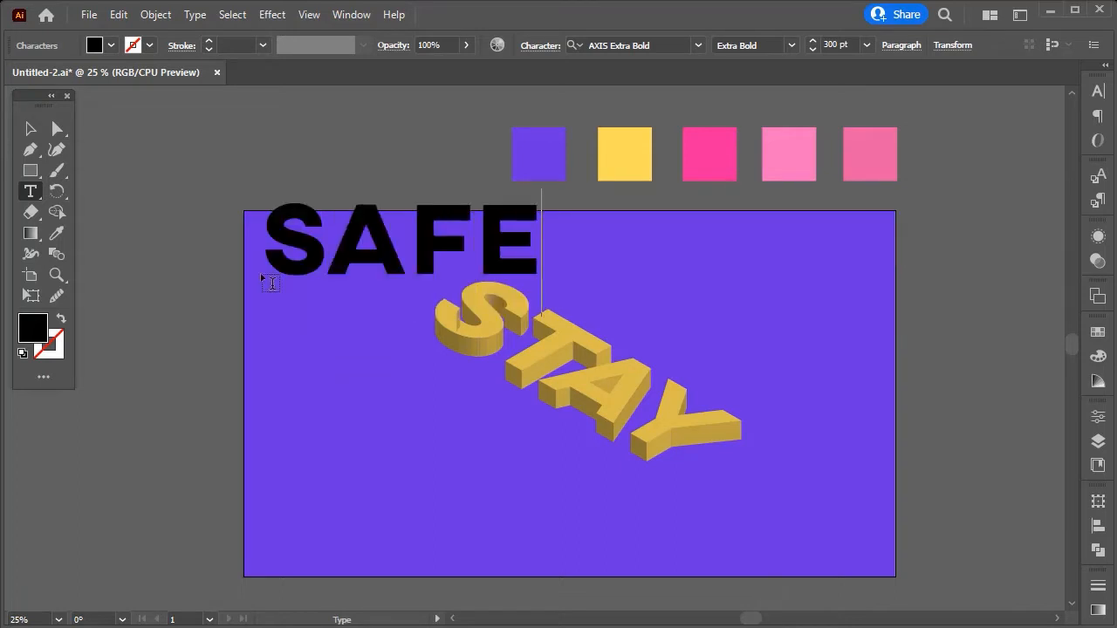
click(31, 129)
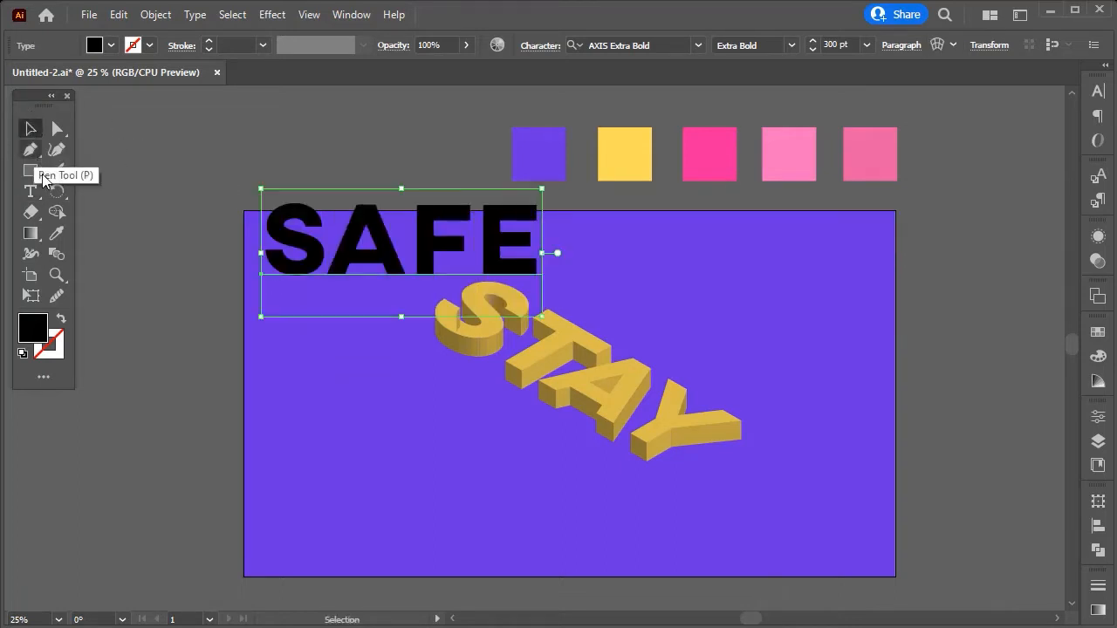
click(57, 233)
click(622, 154)
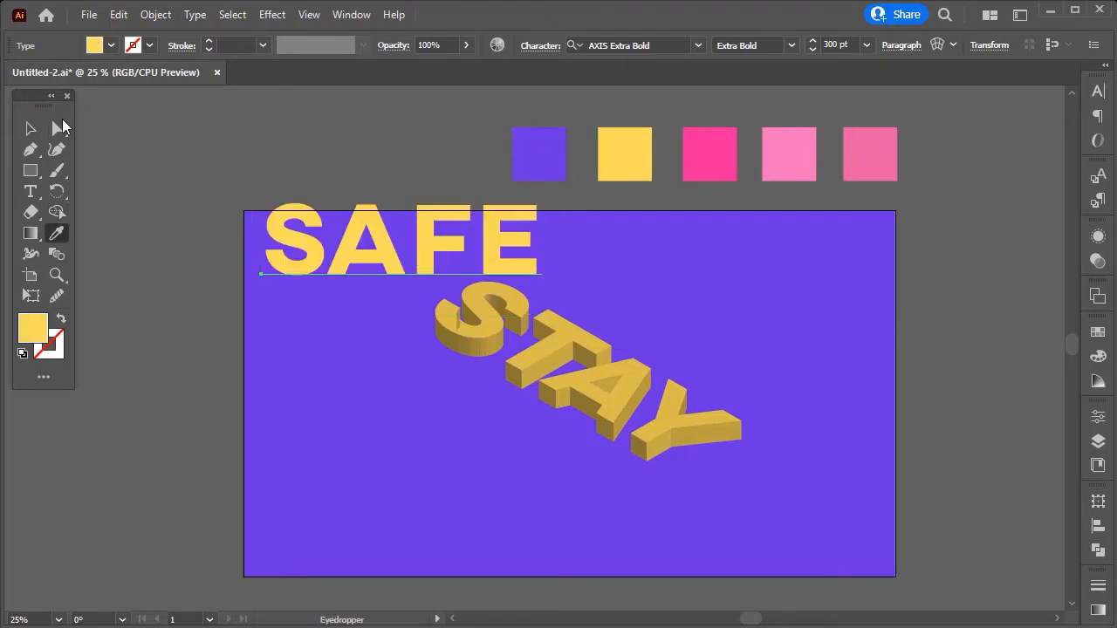
click(30, 129)
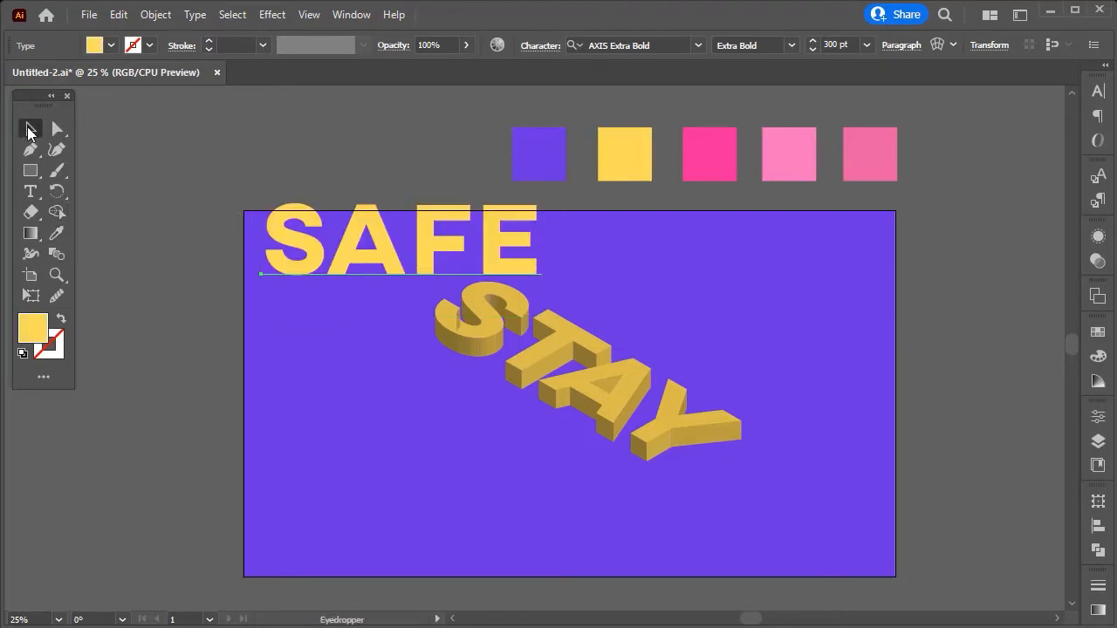
Step: Set the tracking of the horizontal "SAFE" text to -50
click(540, 45)
click(508, 149)
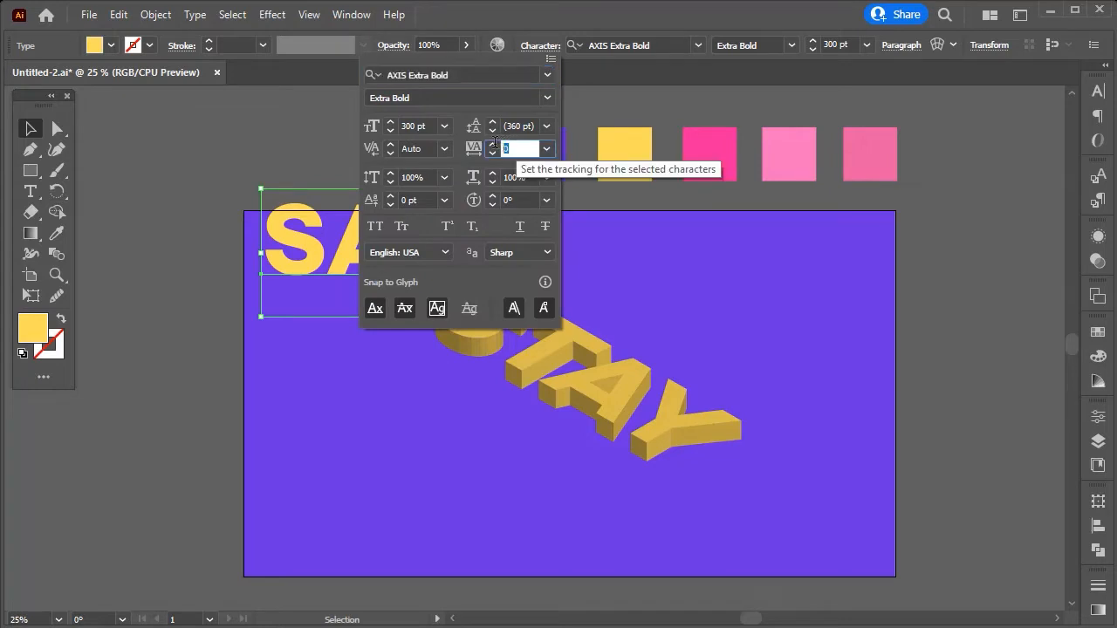
text(-50)
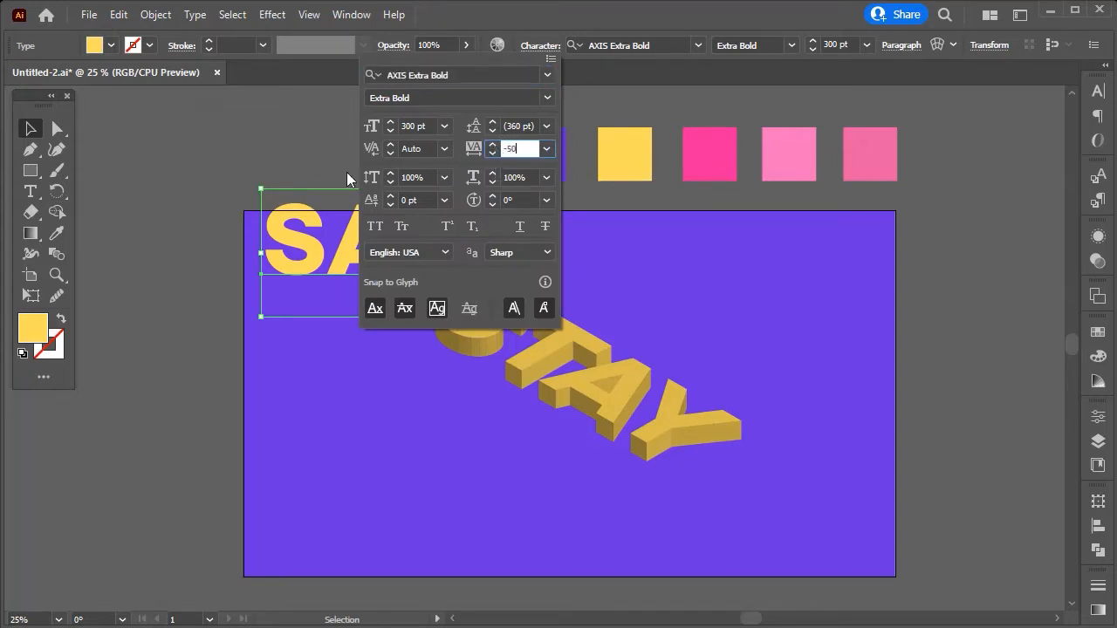
click(302, 142)
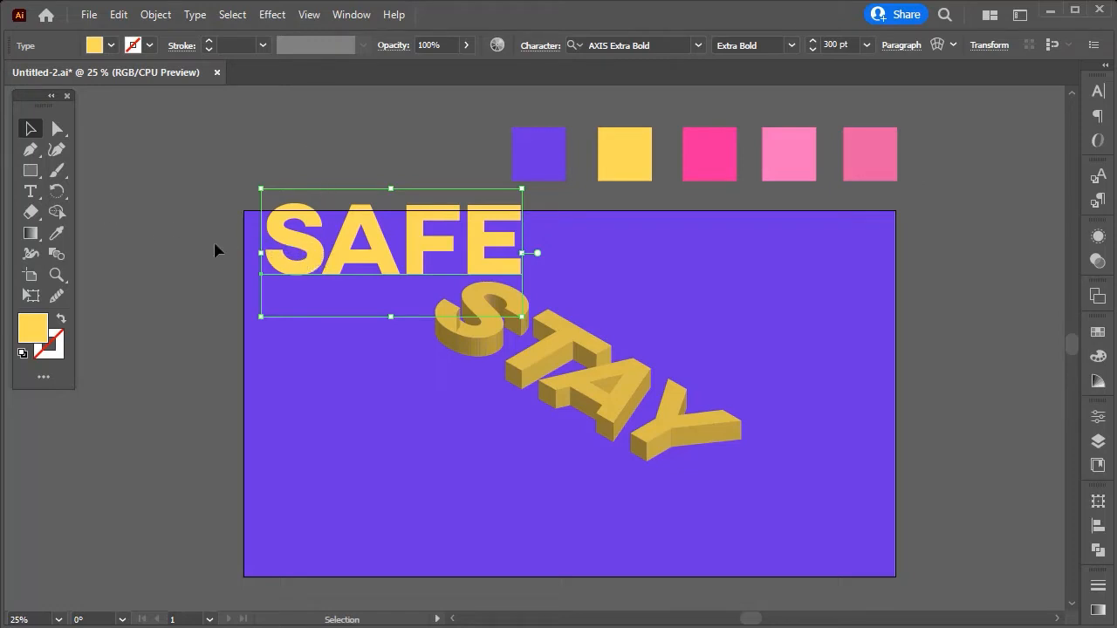
Step: Delete the horizontal "SAFE" text and add "SAFE" as vertical type in the left part of the artboard
click(30, 191)
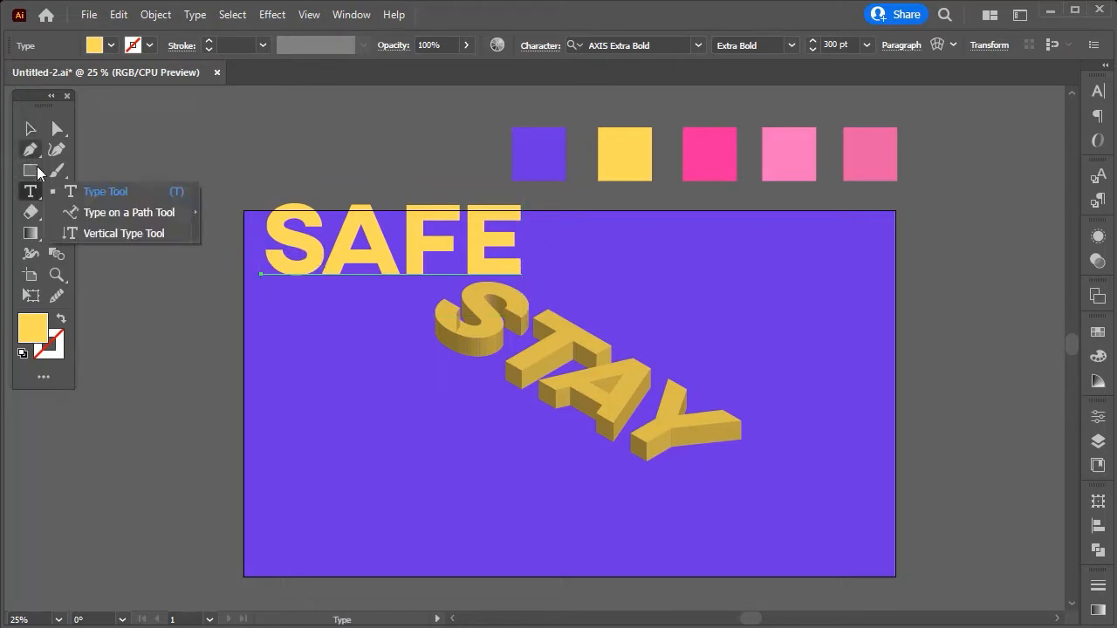
click(102, 234)
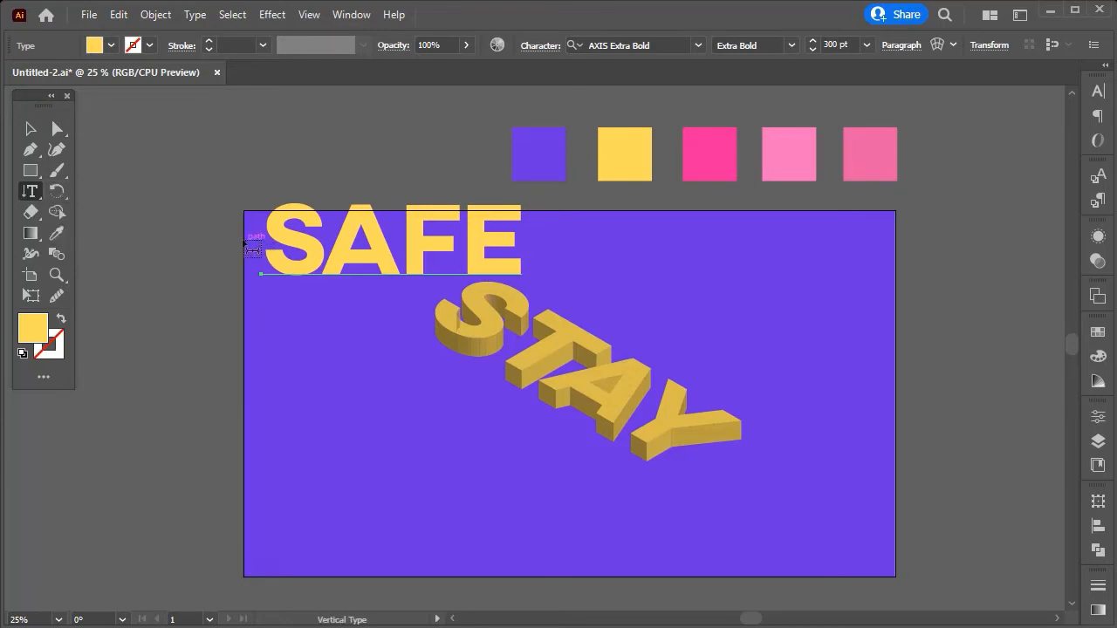
click(28, 130)
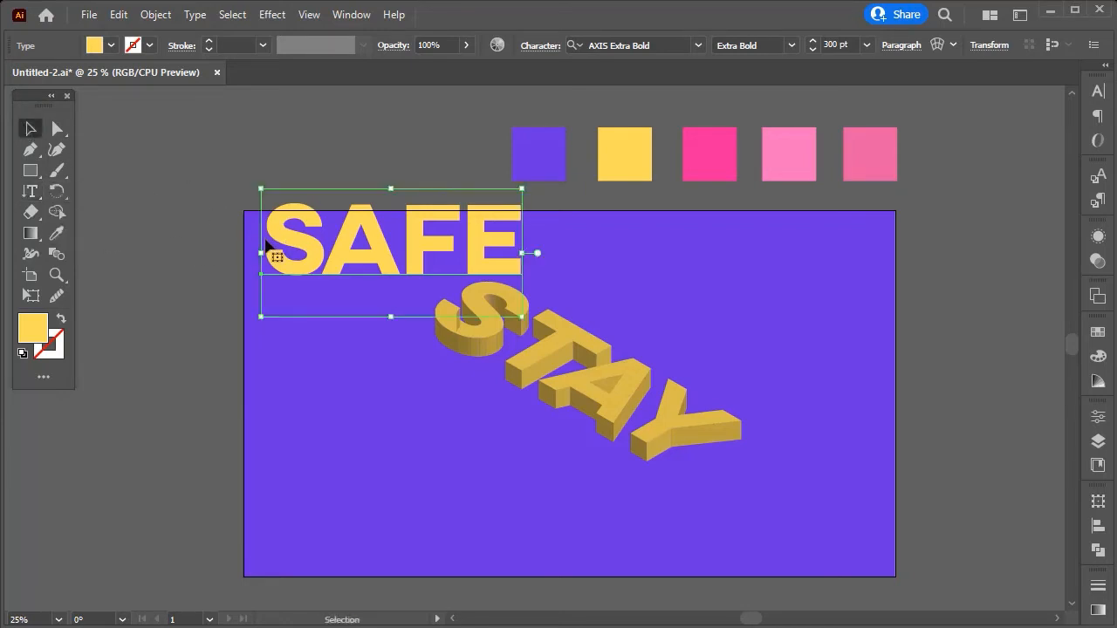
key(Delete)
click(32, 191)
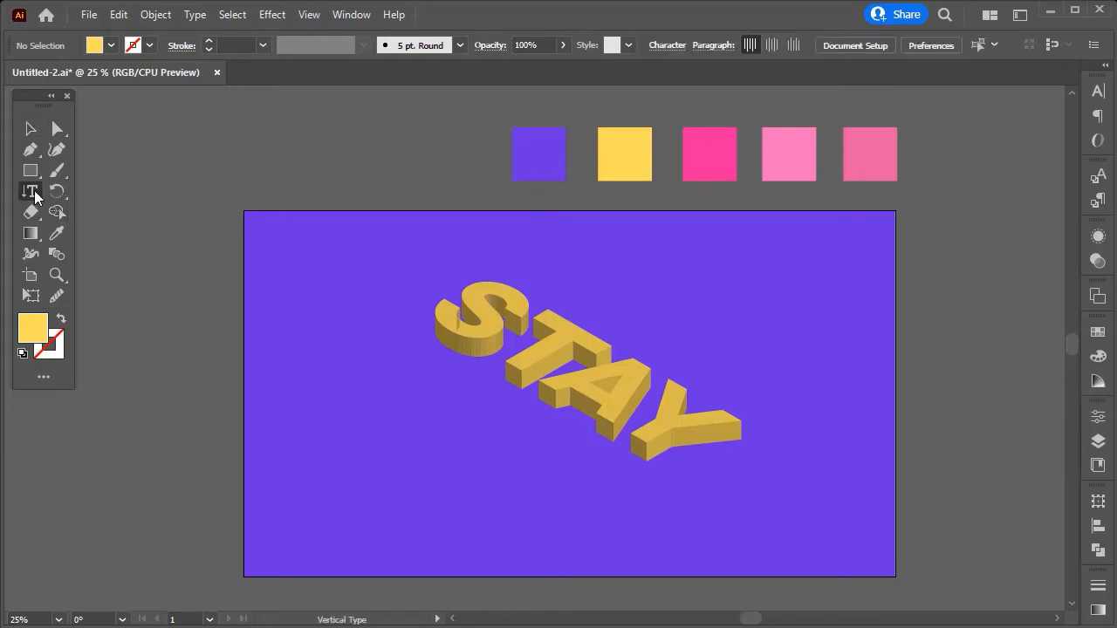
click(304, 254)
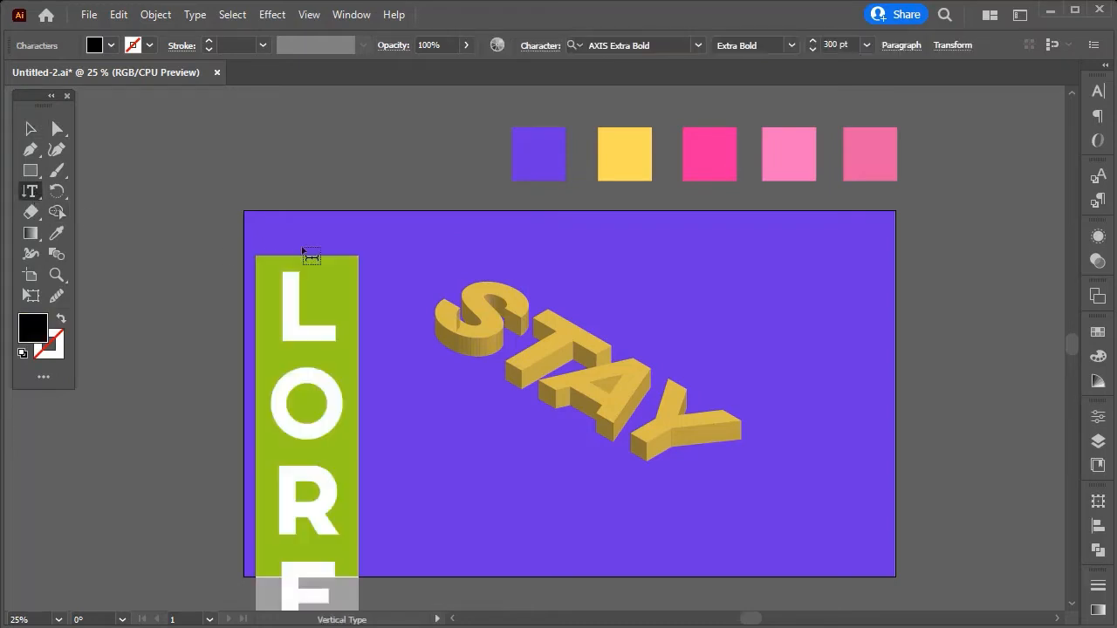
text(SAFE)
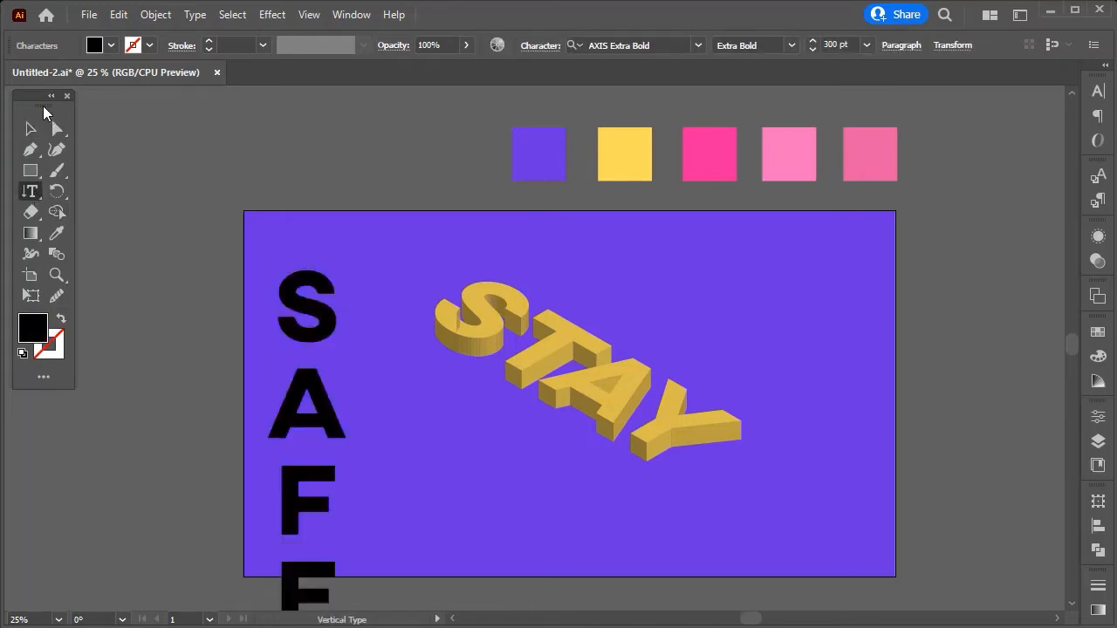
Step: Move the vertical "SAFE" text up so it starts above the artboard, and fill it with the palette's yellow
click(30, 129)
drag(315, 319, 323, 162)
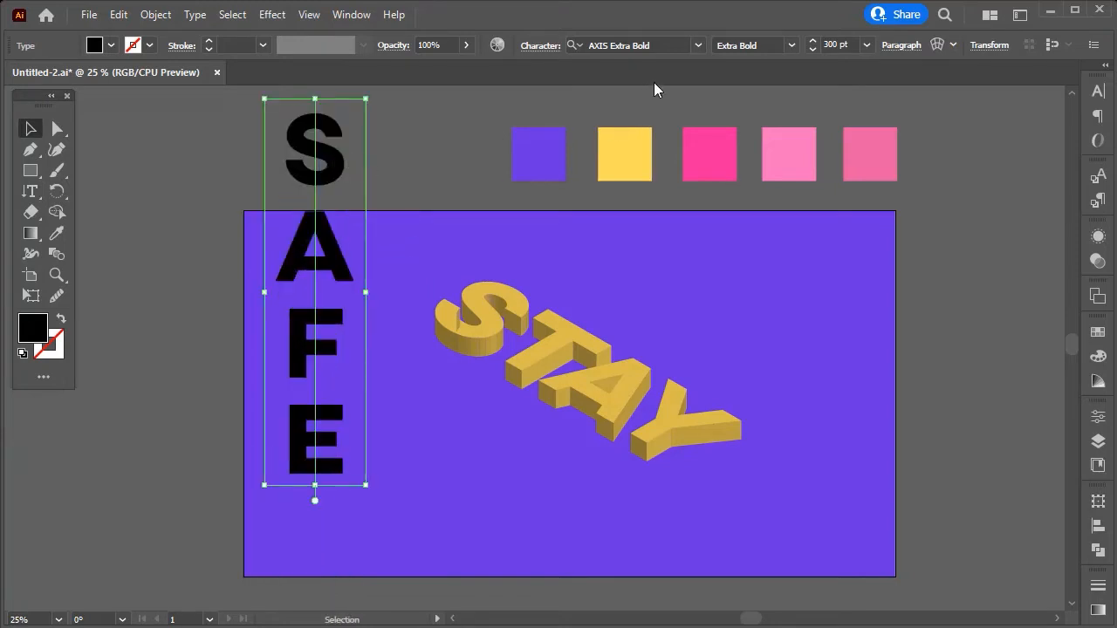
click(549, 47)
click(551, 50)
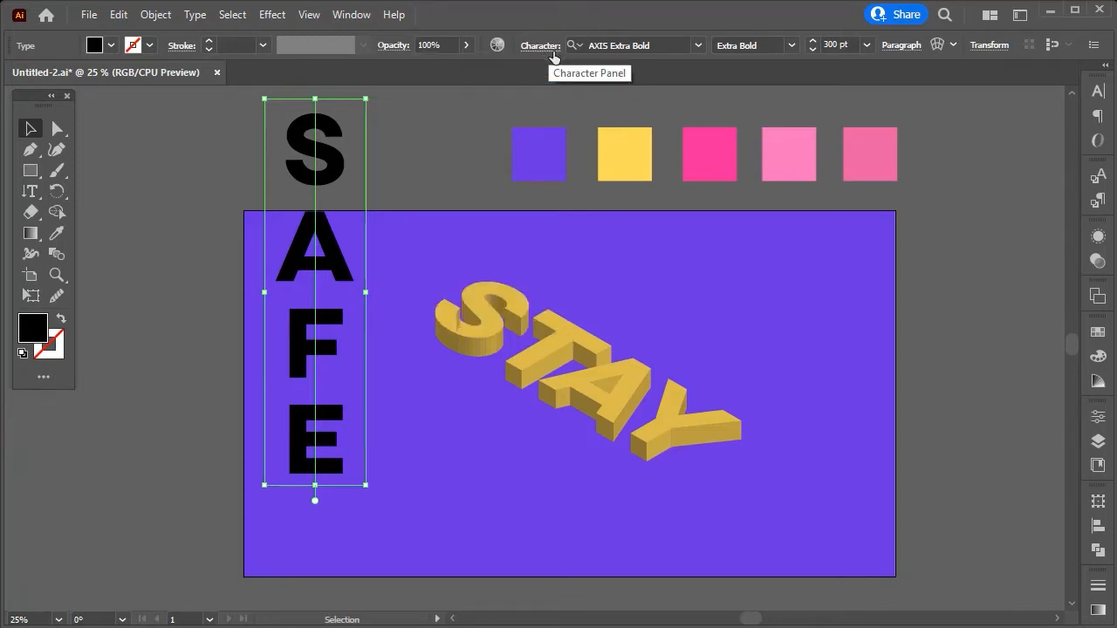
click(57, 233)
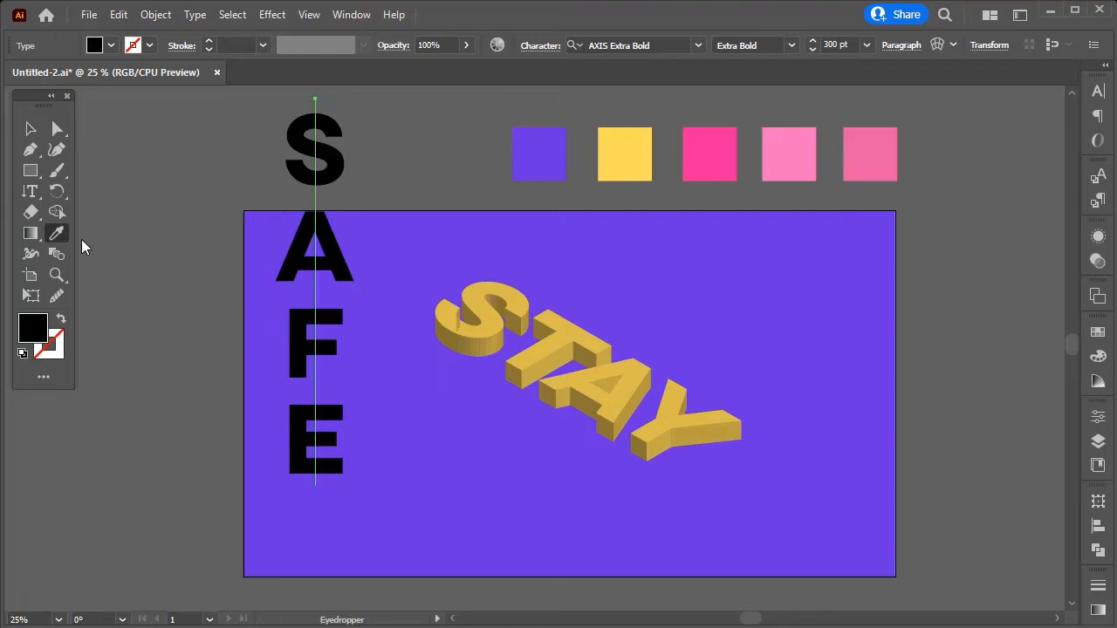
click(644, 154)
click(31, 129)
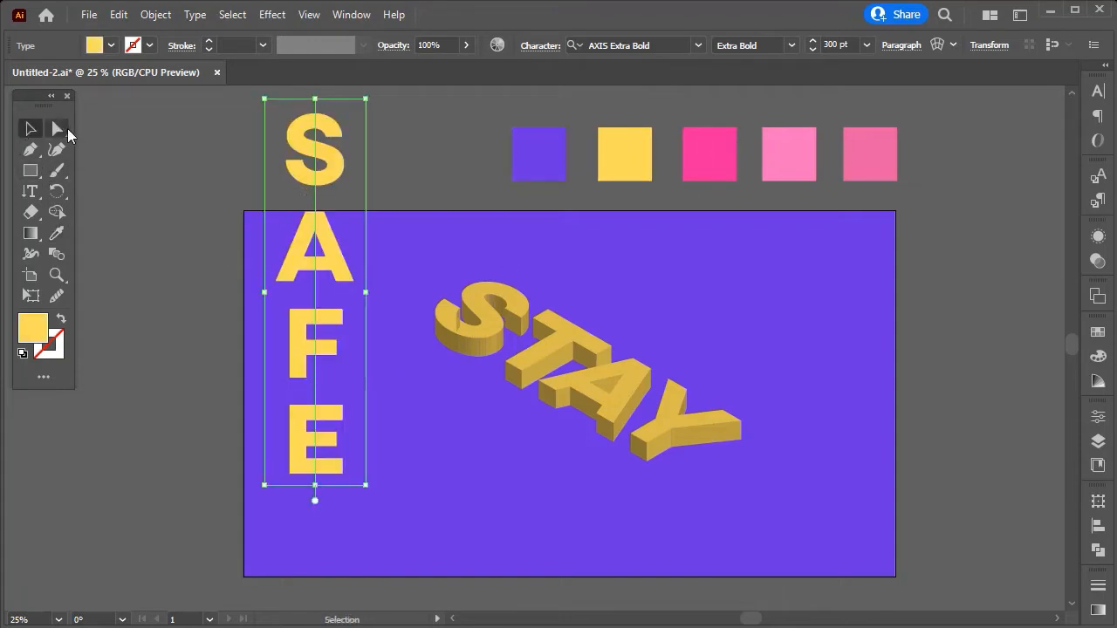
Step: Apply the classic 3D Extrude & Bevel effect to the vertical "SAFE" text with its position set to Isometric Top
click(264, 14)
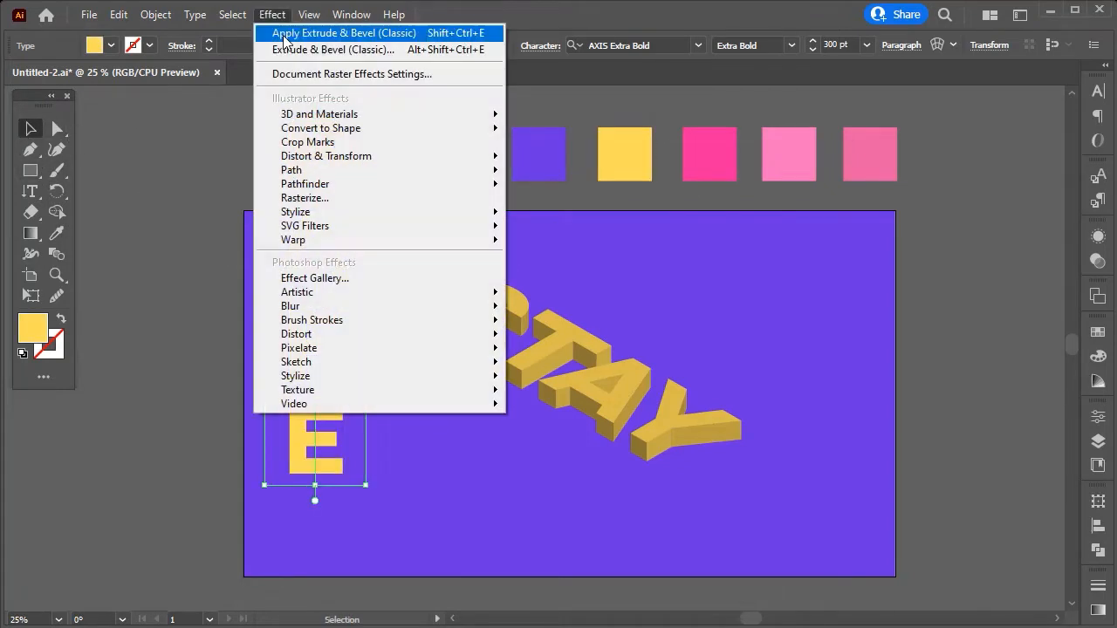
mouse_move(444, 117)
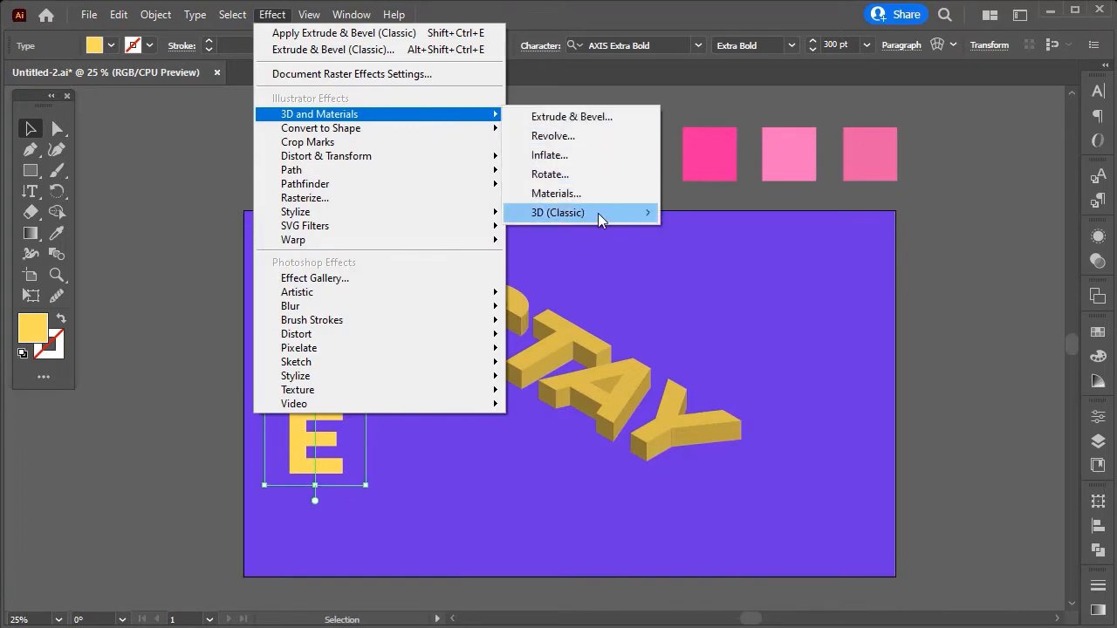
mouse_move(594, 213)
click(715, 214)
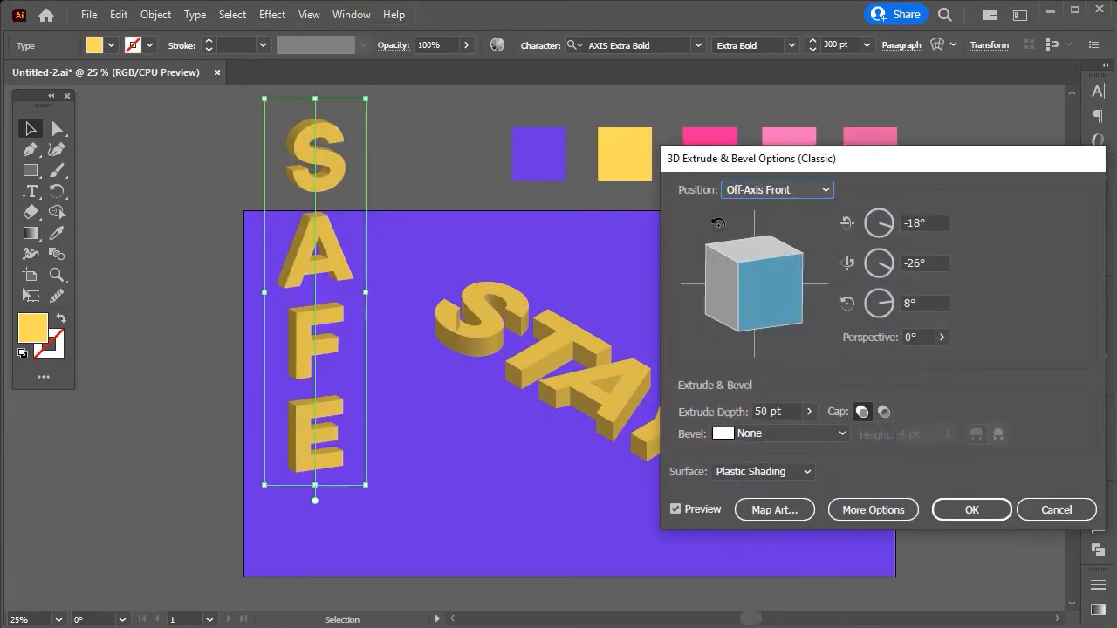
click(768, 194)
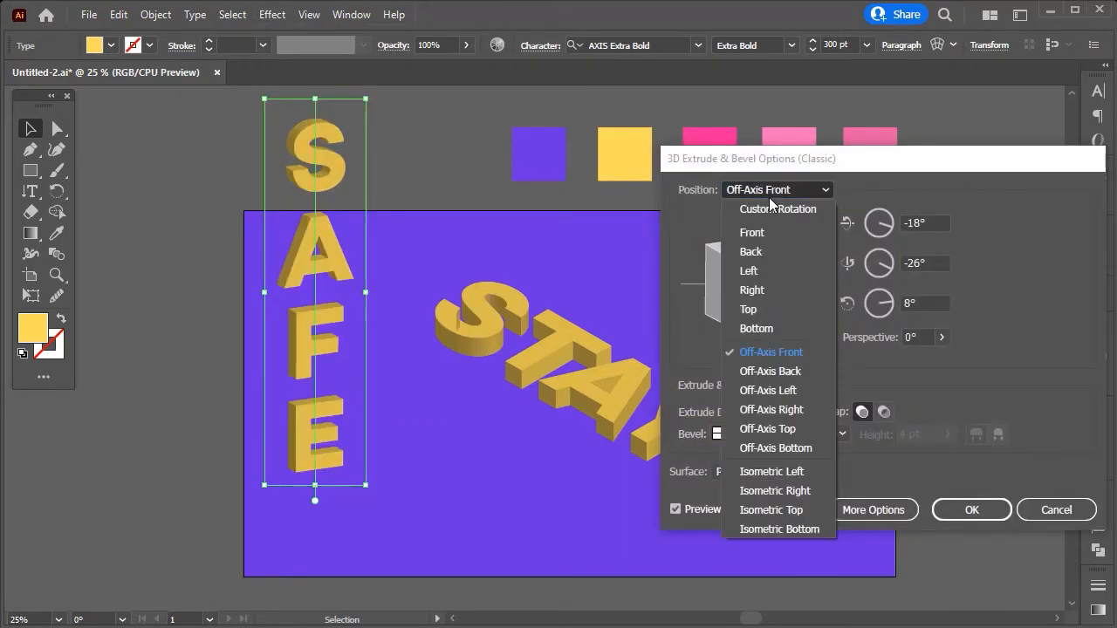
click(790, 510)
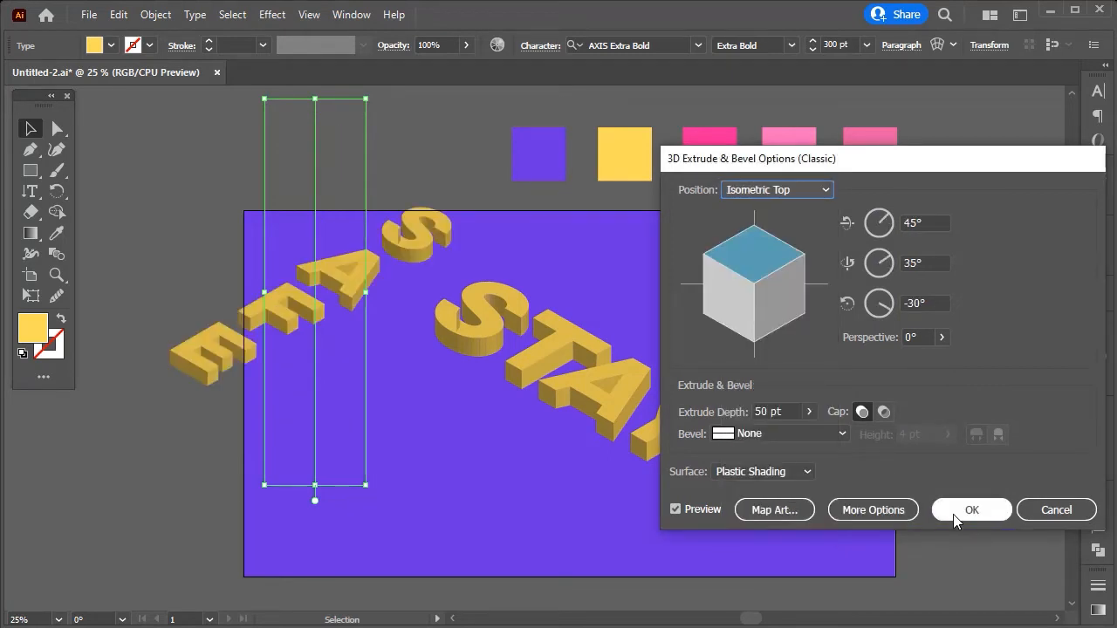
click(953, 514)
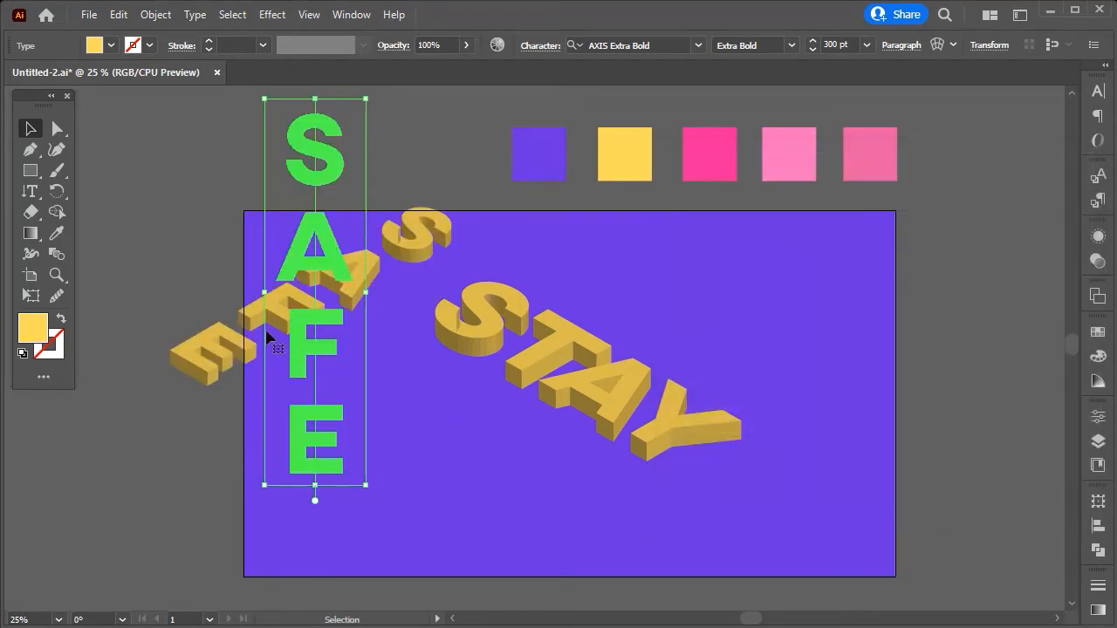
Step: Expand the appearance of the 3D "SAFE" text and scale it uniformly by the same 135% as "STAY"
click(156, 15)
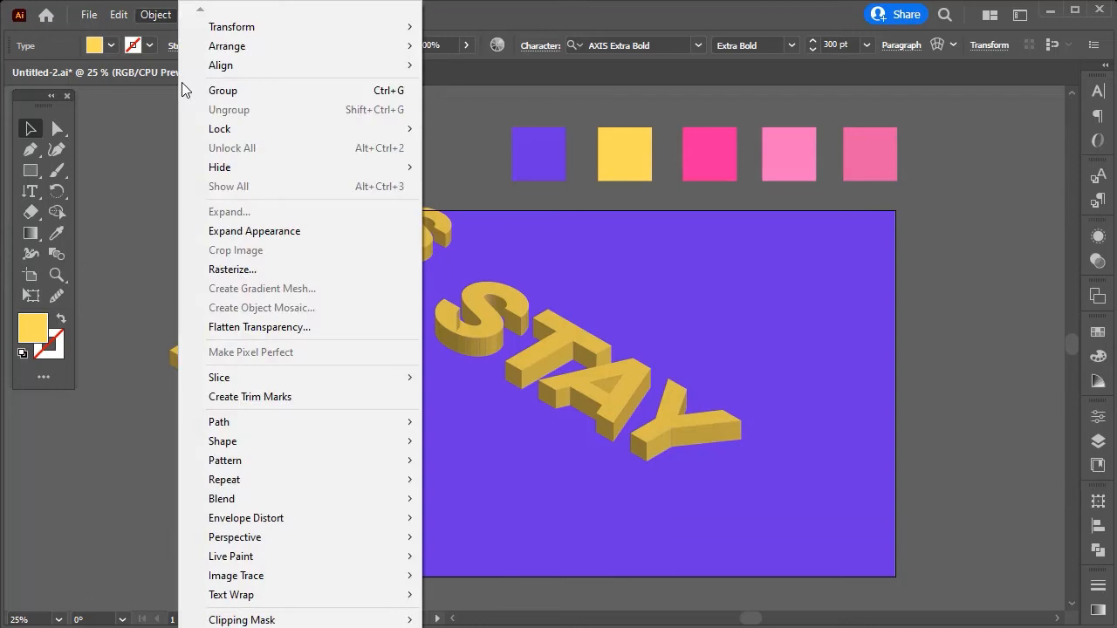
click(268, 232)
right_click(312, 277)
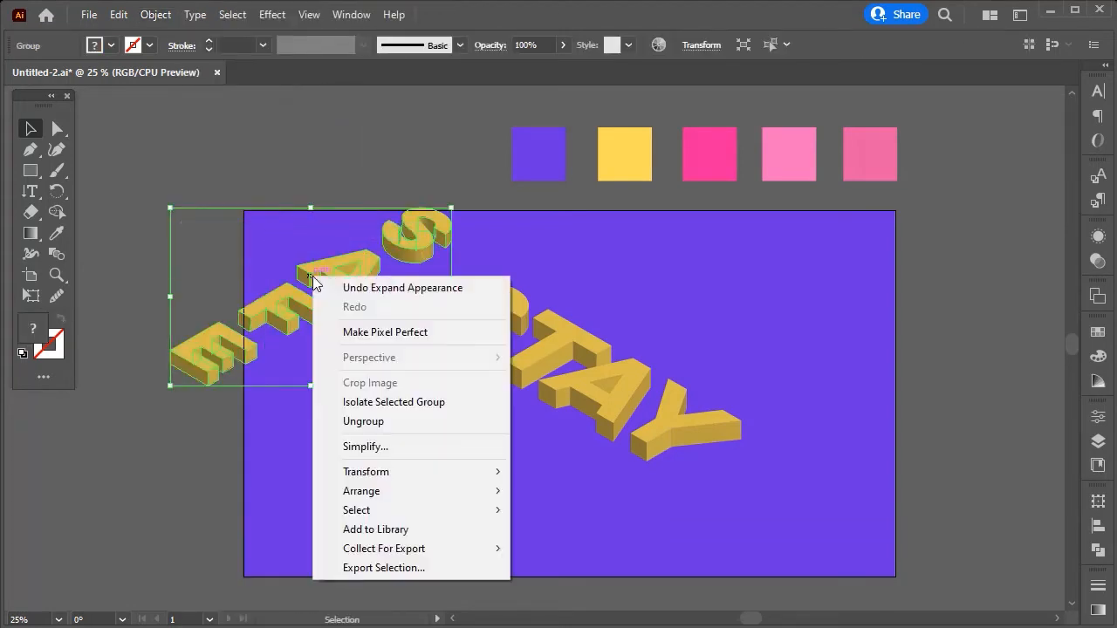
mouse_move(464, 482)
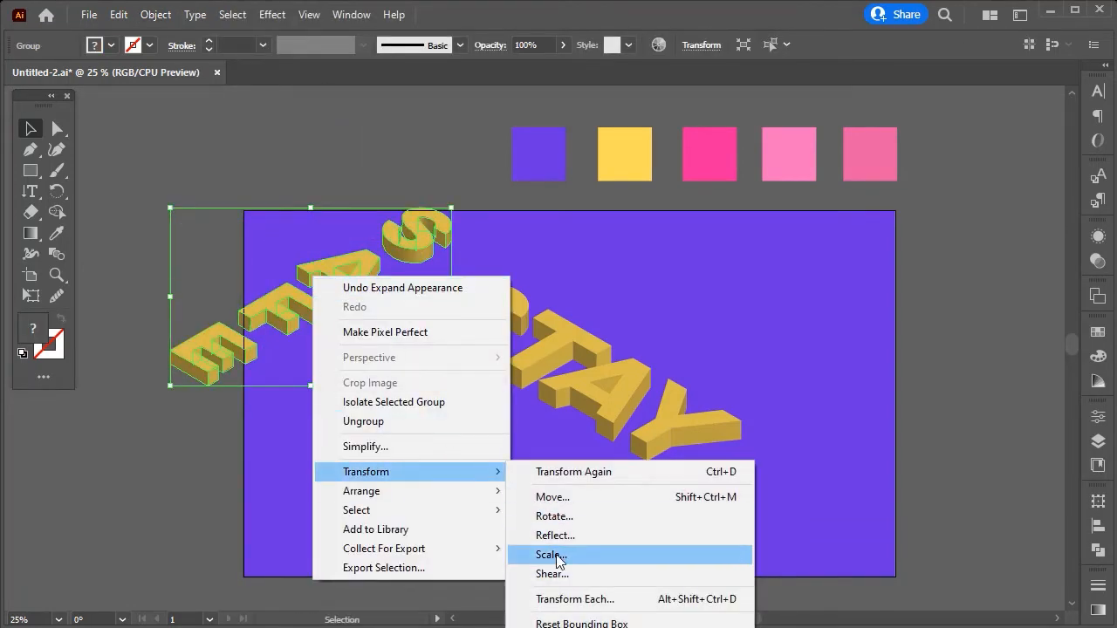
click(550, 555)
click(566, 465)
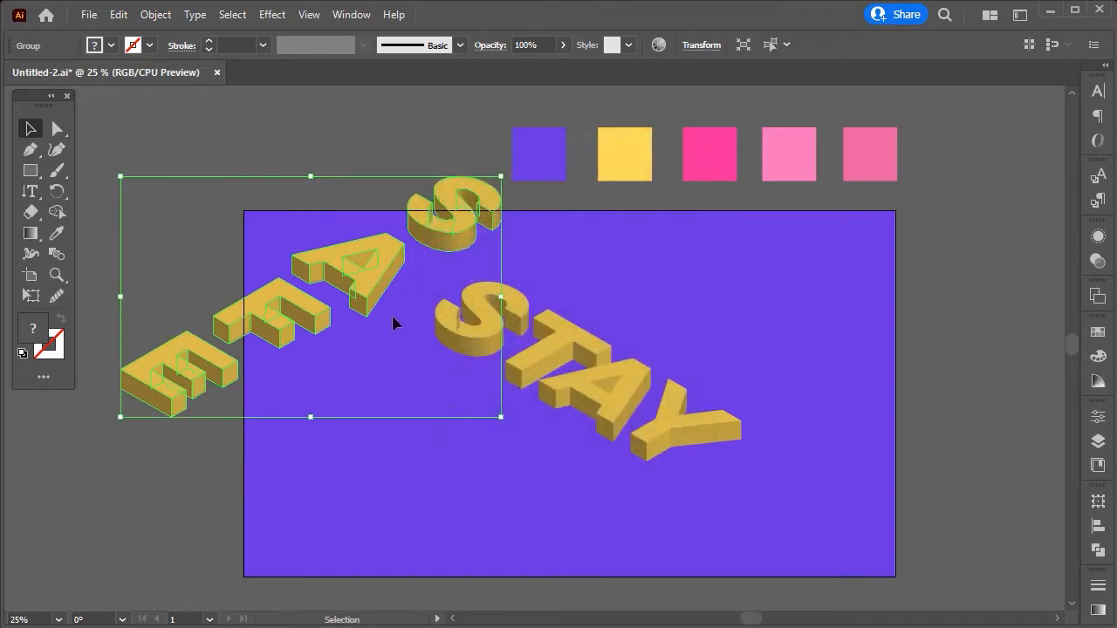
Step: Move the 3D "SAFE" lettering across the artboard so its A lies exactly over the A of "STAY"
drag(392, 319, 621, 404)
scroll(595, 402, up, 4)
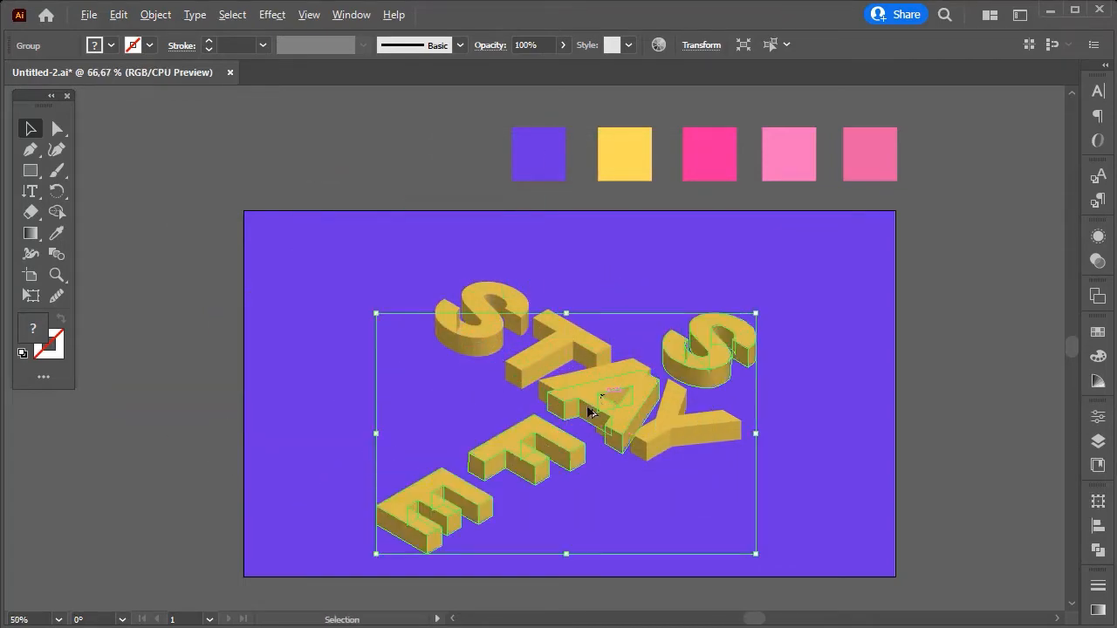
drag(430, 410, 442, 468)
scroll(371, 353, up, 3)
scroll(379, 353, up, 4)
mouse_move(375, 373)
mouse_down()
mouse_move(362, 432)
mouse_move(368, 387)
mouse_up()
scroll(368, 388, down, 12)
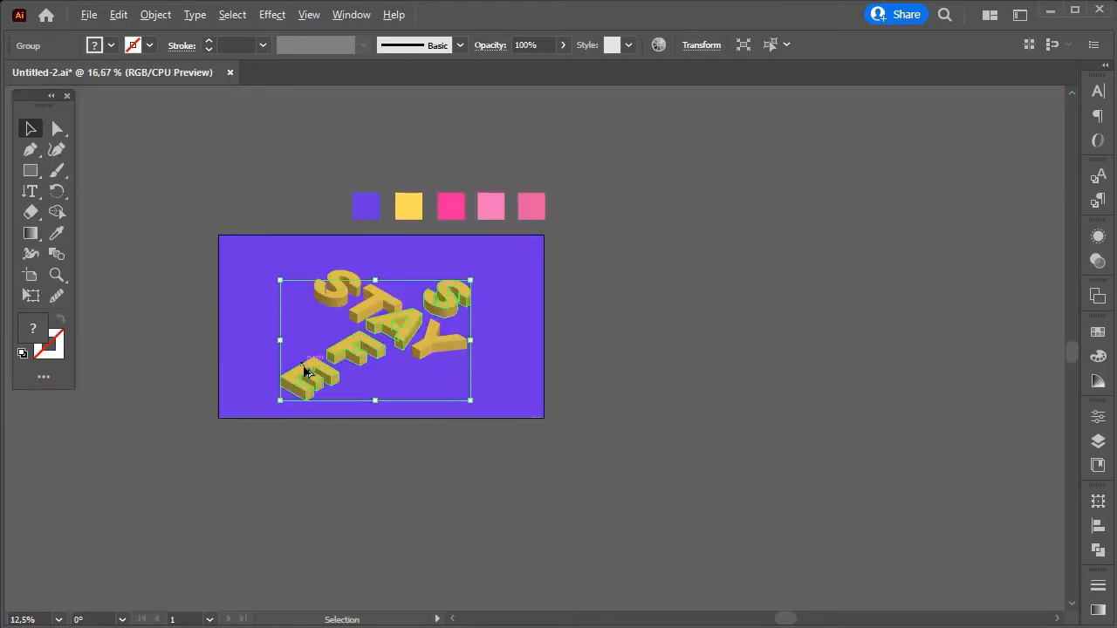
scroll(306, 371, up, 2)
Step: Ungroup the "SAFE" lettering and delete its duplicate A, leaving the one from "STAY"
right_click(381, 364)
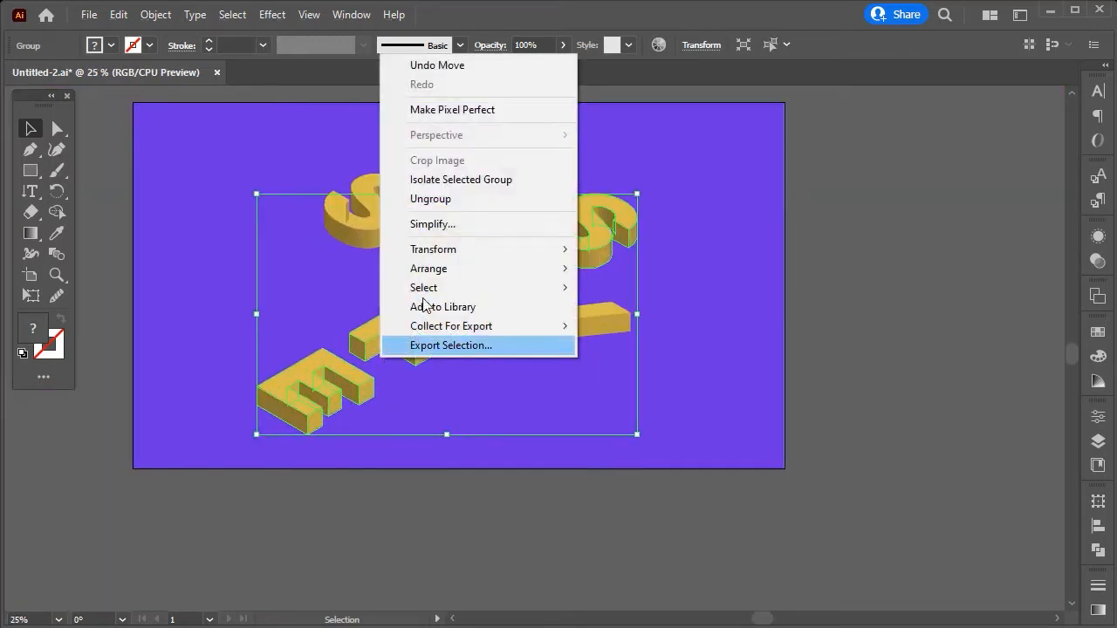
click(447, 199)
scroll(845, 271, up, 3)
click(846, 271)
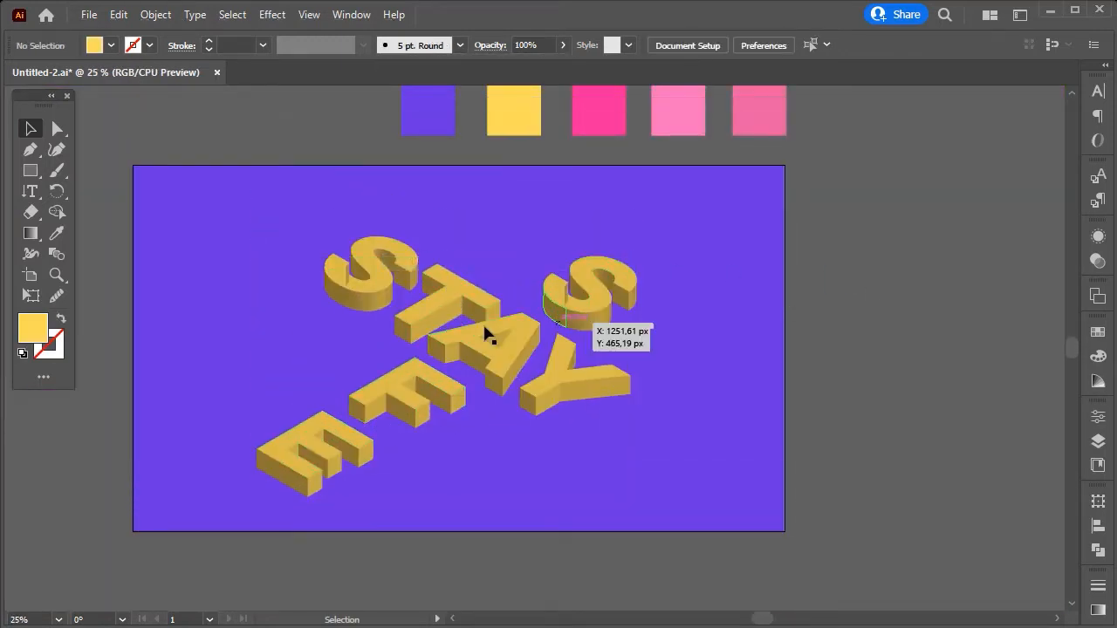
click(486, 324)
key(ctrl+shift+a)
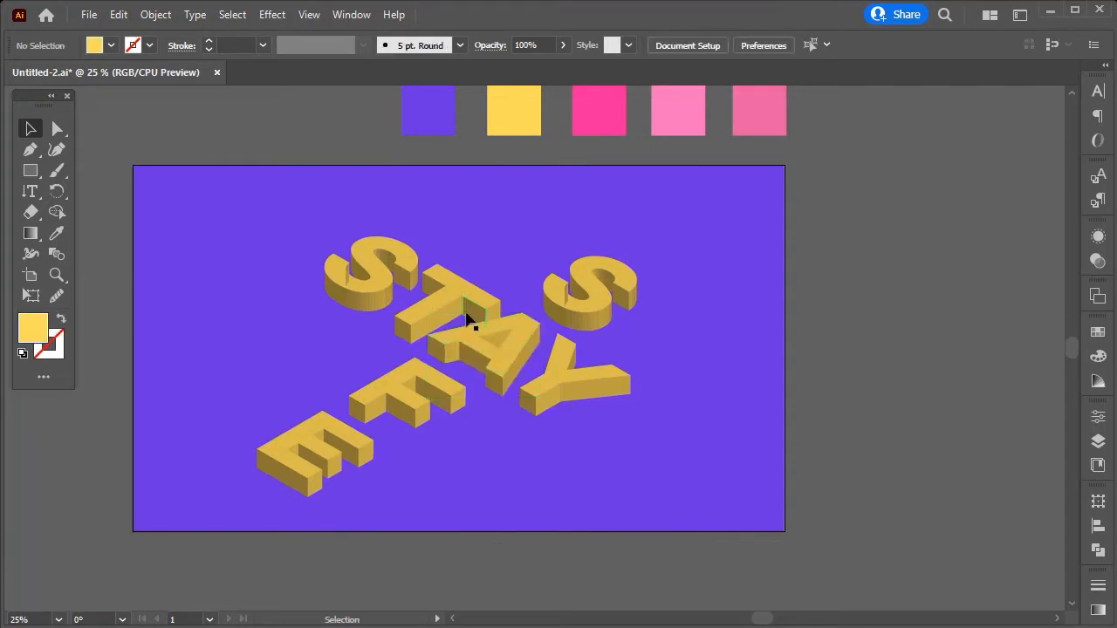
Step: Ungroup the "STAY" lettering into separate letters
drag(328, 333, 418, 348)
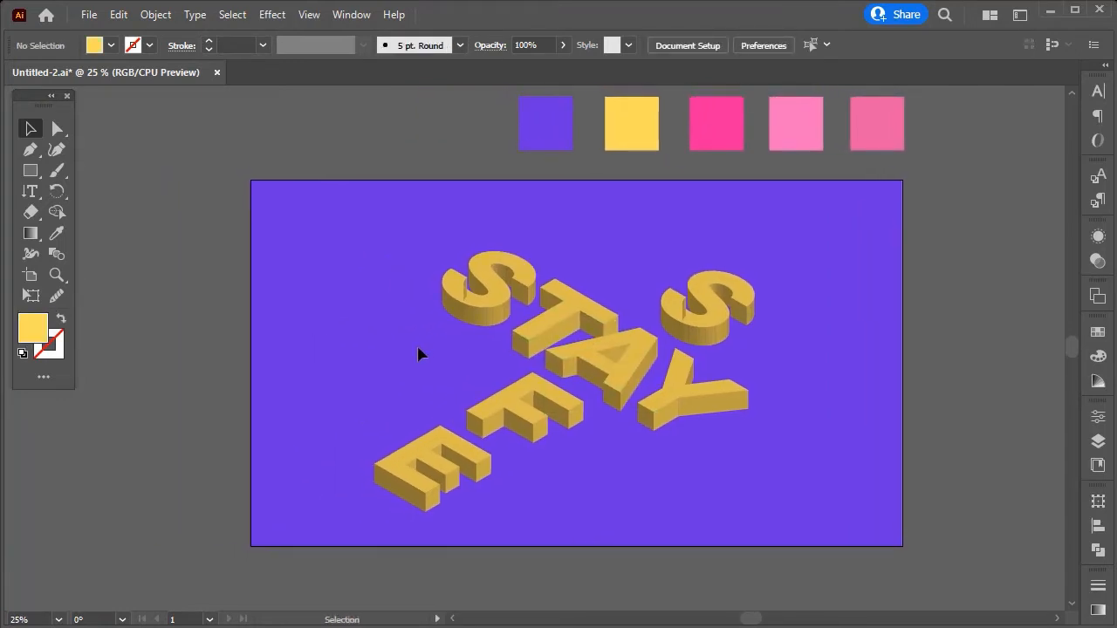
scroll(493, 362, up, 1)
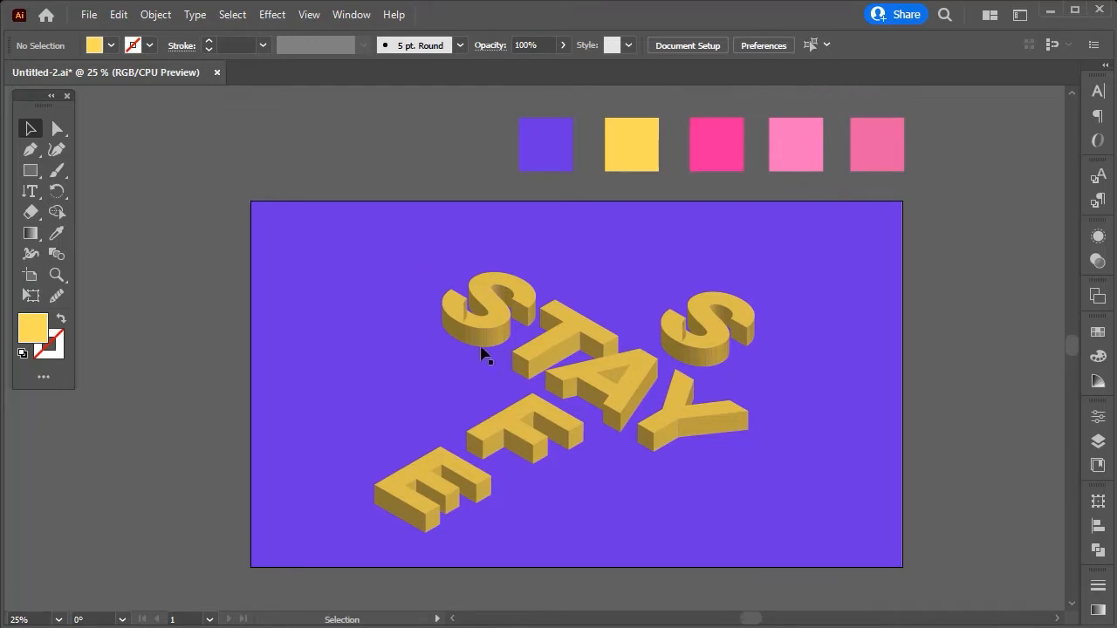
click(479, 329)
right_click(481, 324)
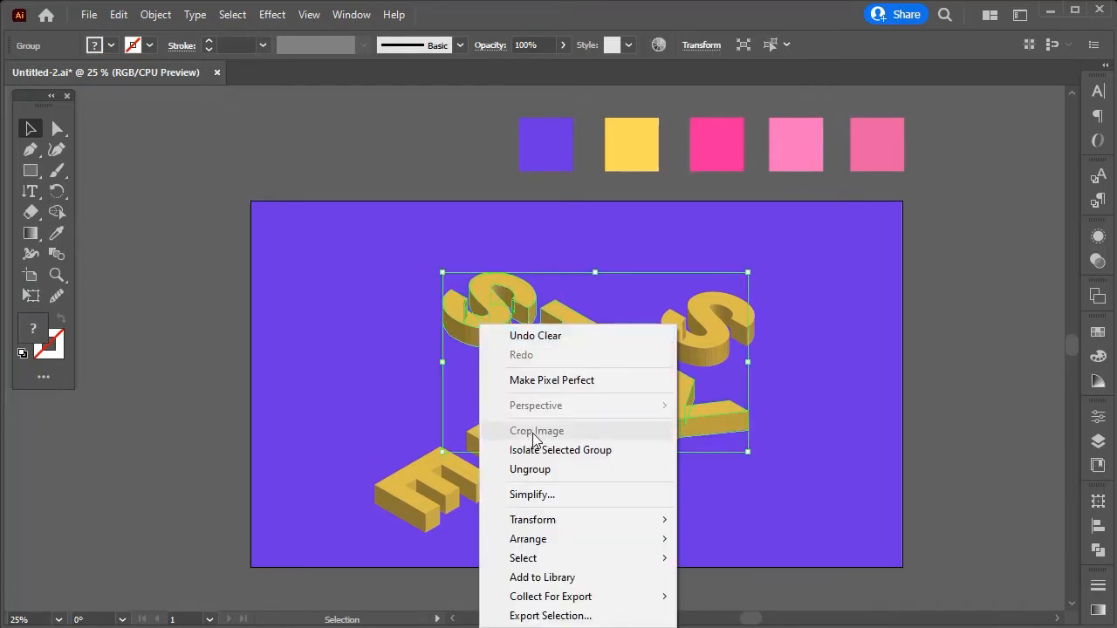
click(551, 472)
Step: Ungroup the S of "SAFE" and the S of "STAY" into their individual faces
click(697, 338)
right_click(698, 341)
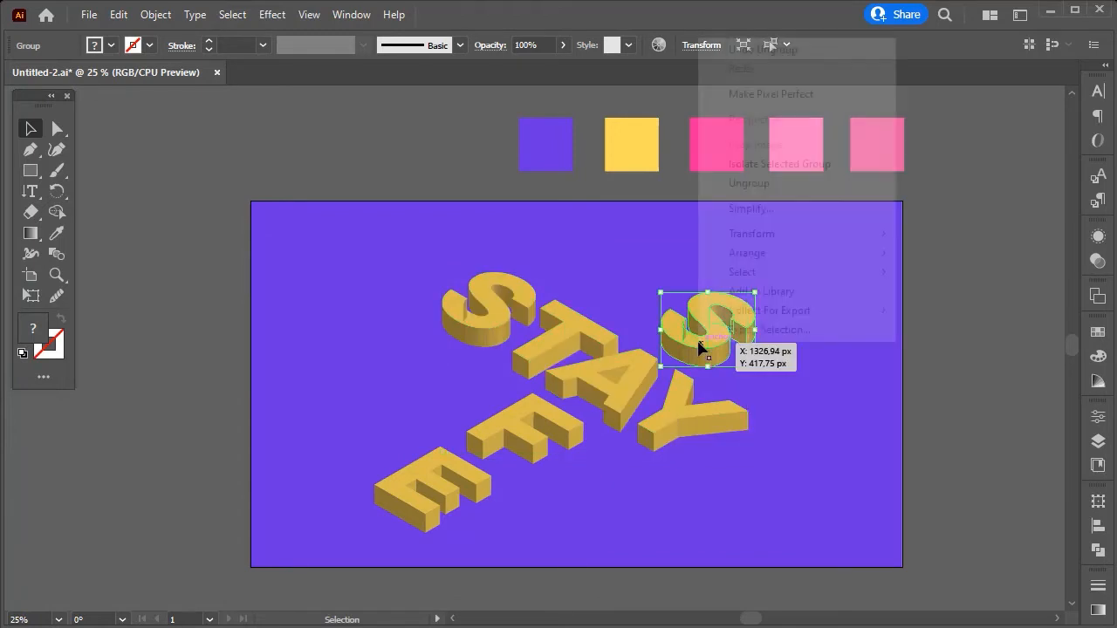
click(972, 403)
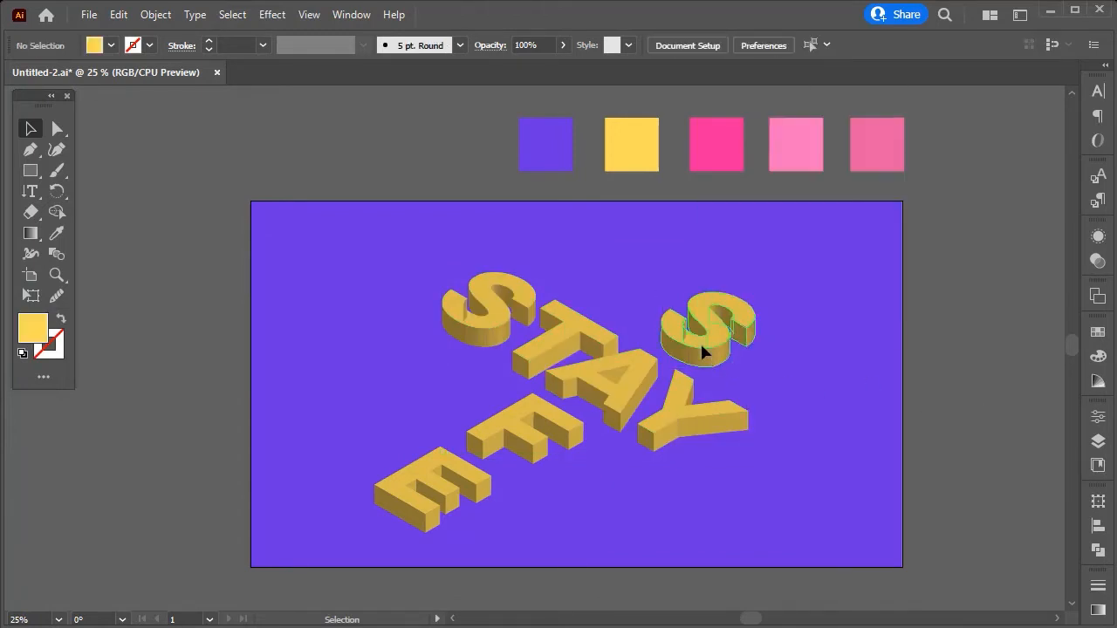
right_click(701, 344)
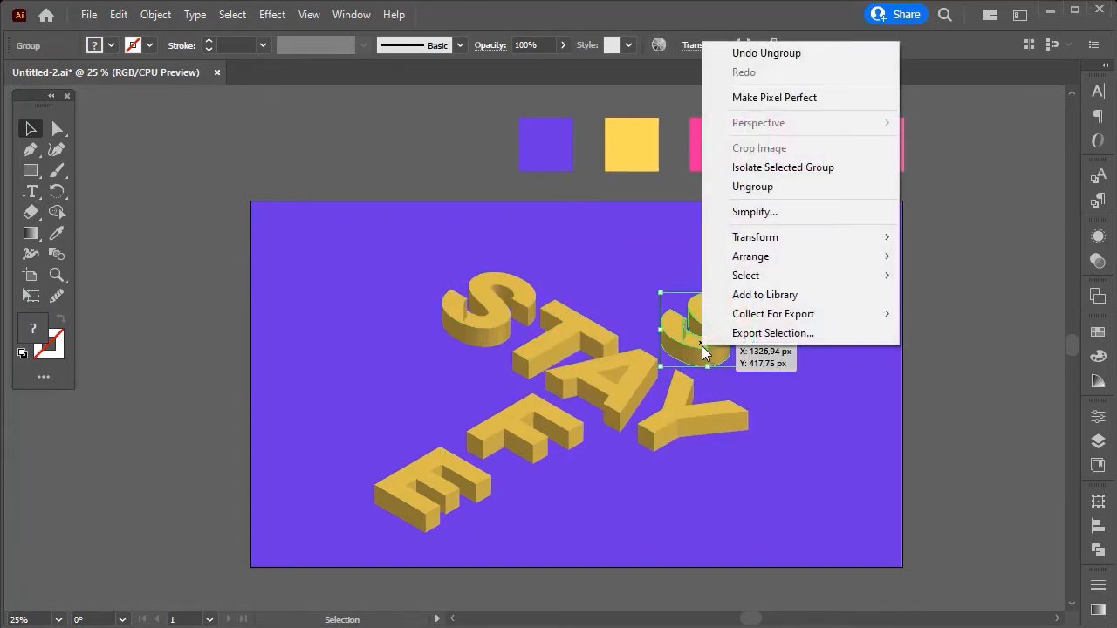
click(765, 190)
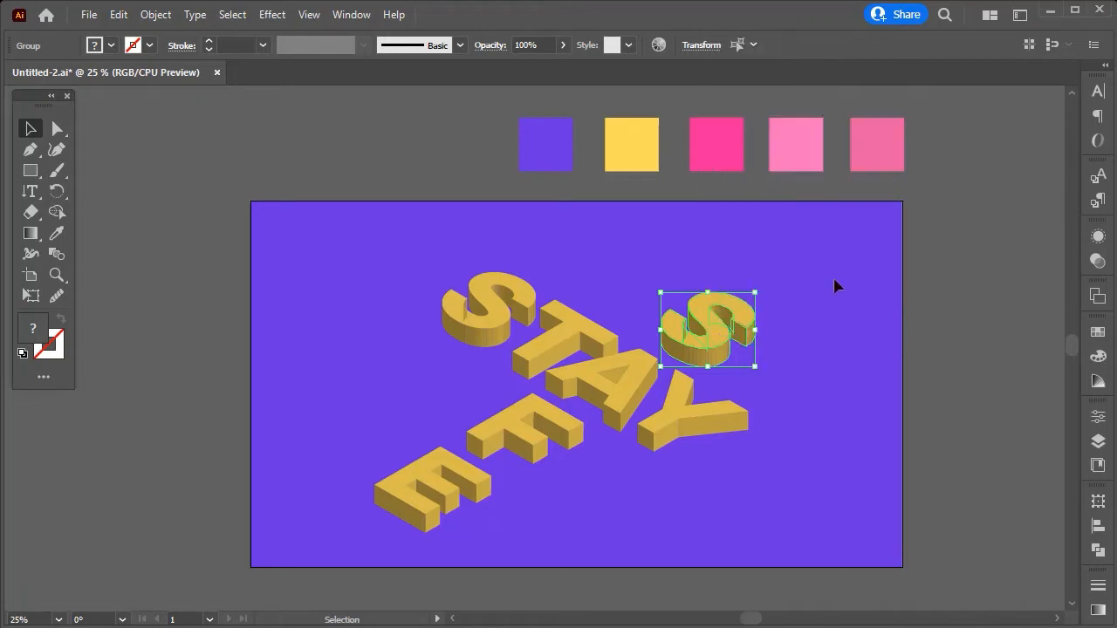
click(485, 299)
right_click(499, 322)
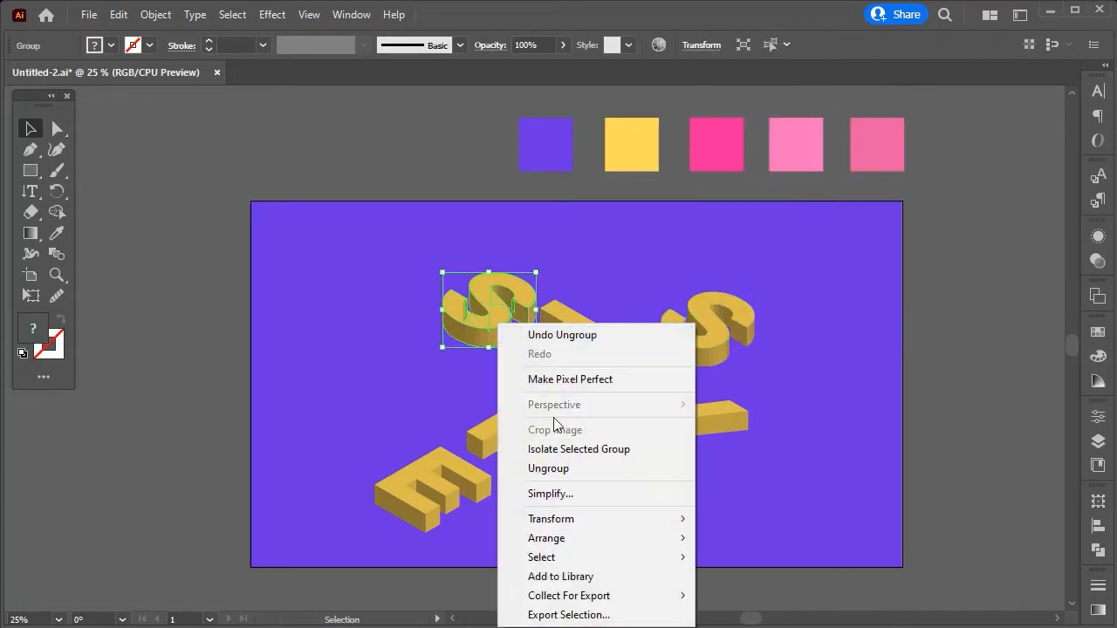
click(576, 469)
click(932, 353)
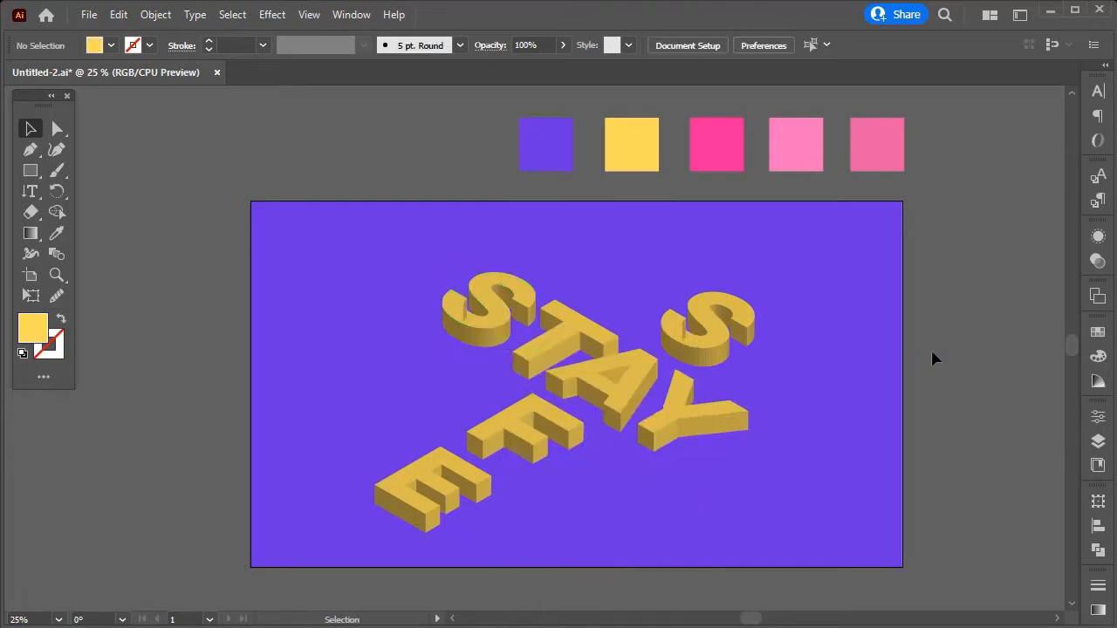
click(711, 329)
shift+click(495, 308)
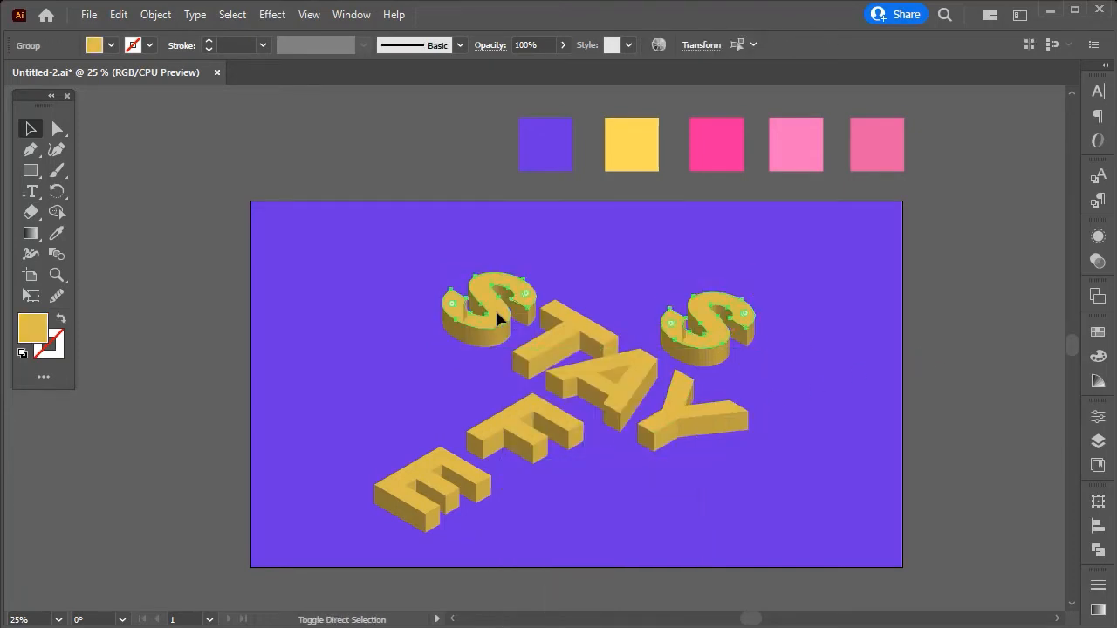
scroll(494, 312, down, 1)
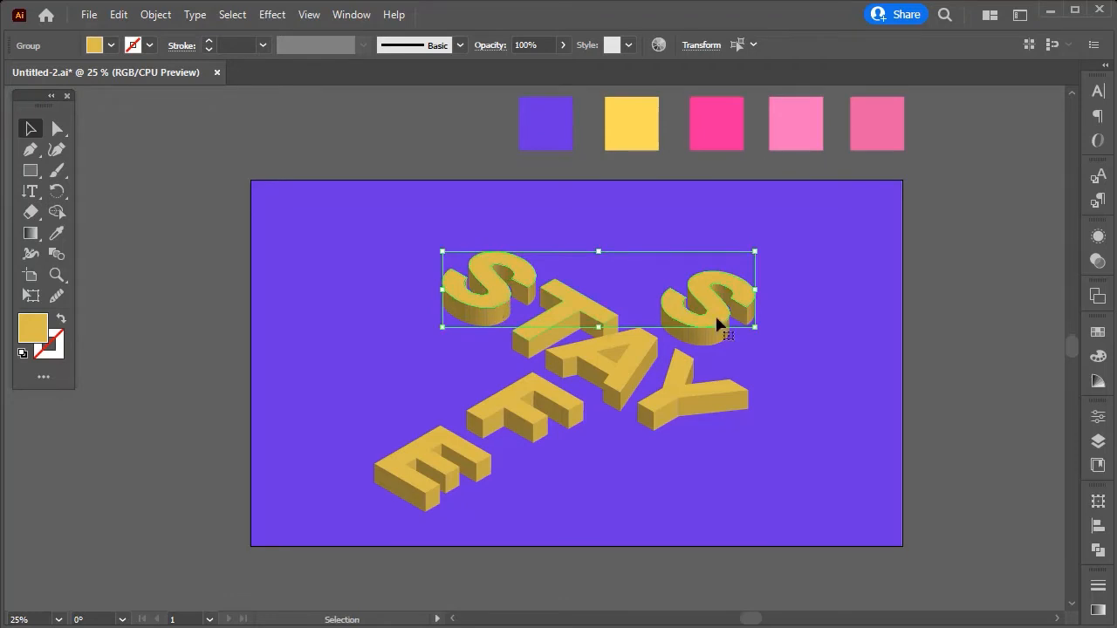
click(956, 345)
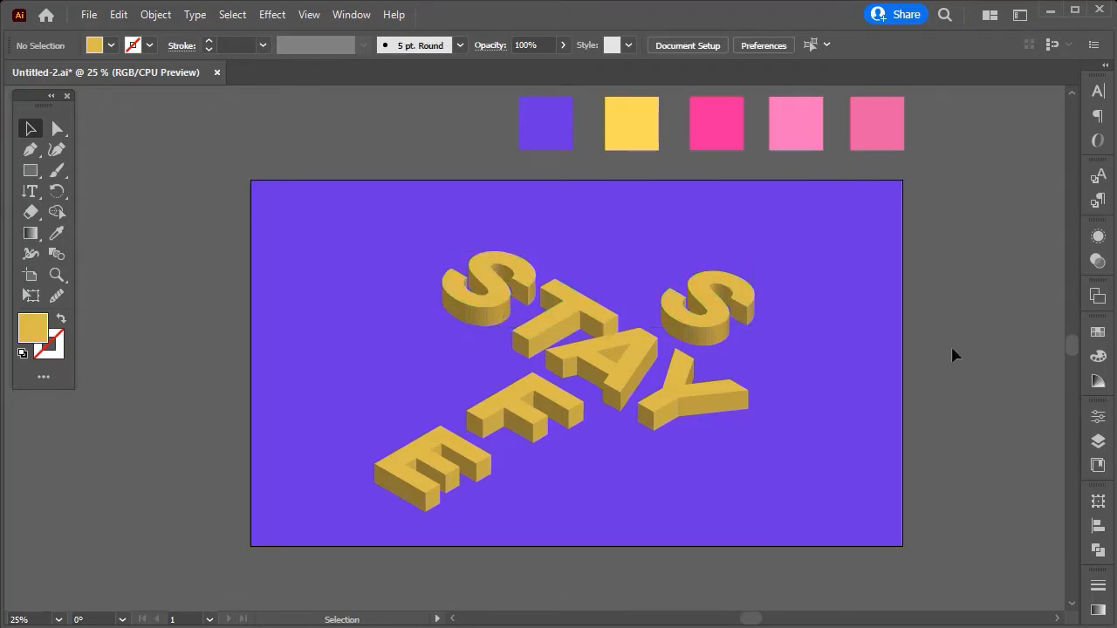
scroll(951, 346, up, 1)
scroll(687, 473, down, 1)
alt+scroll(609, 440, up, 1)
alt+scroll(610, 440, down, 1)
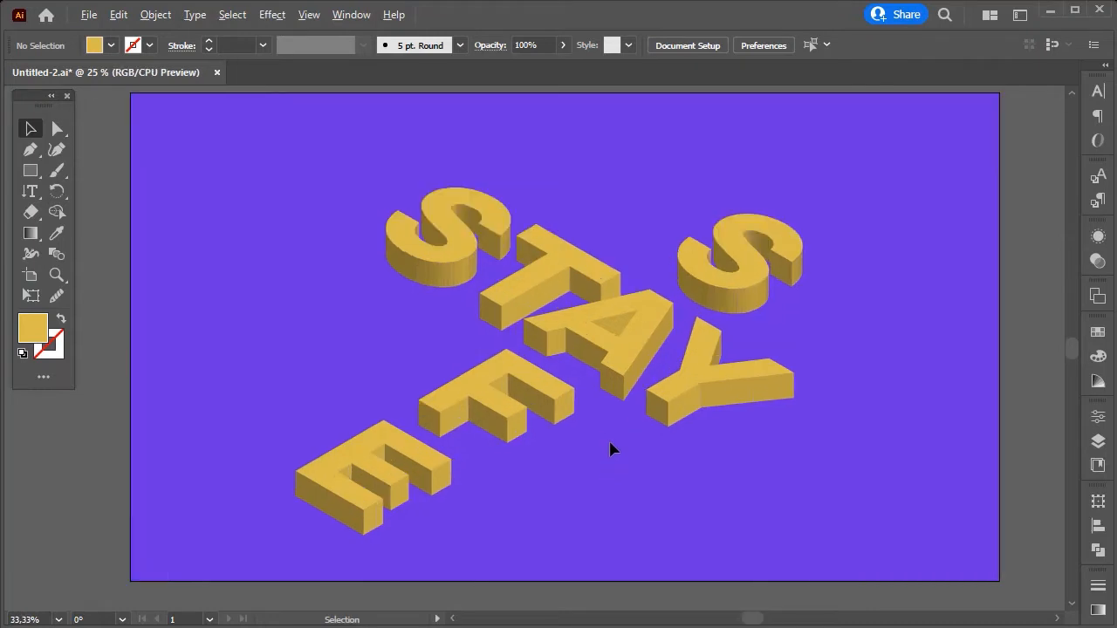
scroll(609, 439, up, 1)
Step: Ungroup the T, A, Y, F and E letters into their individual faces
click(663, 413)
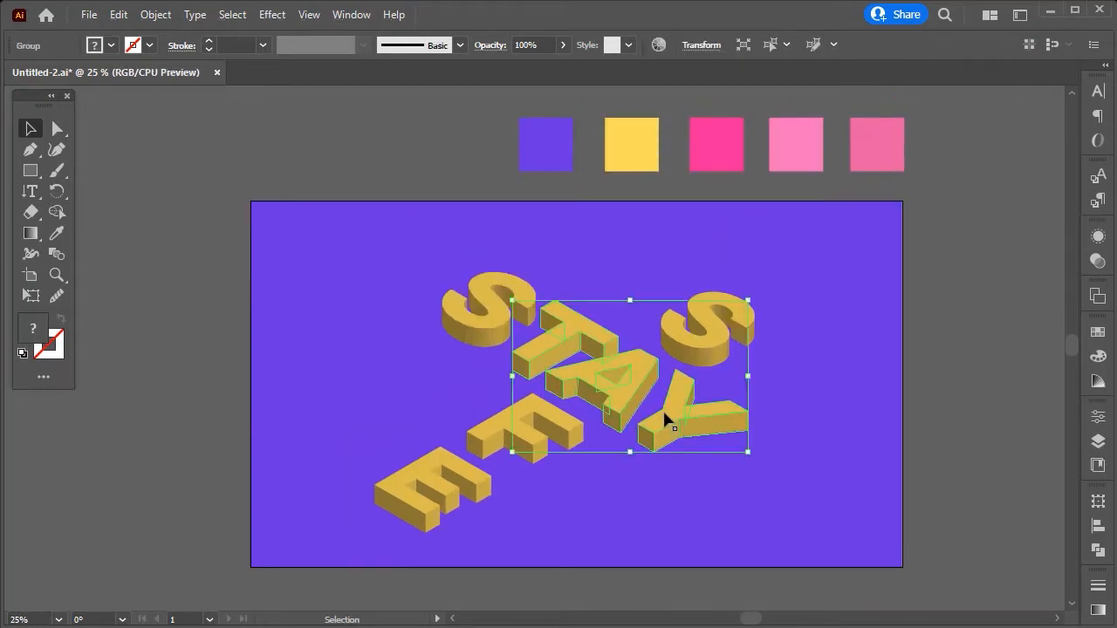
right_click(552, 370)
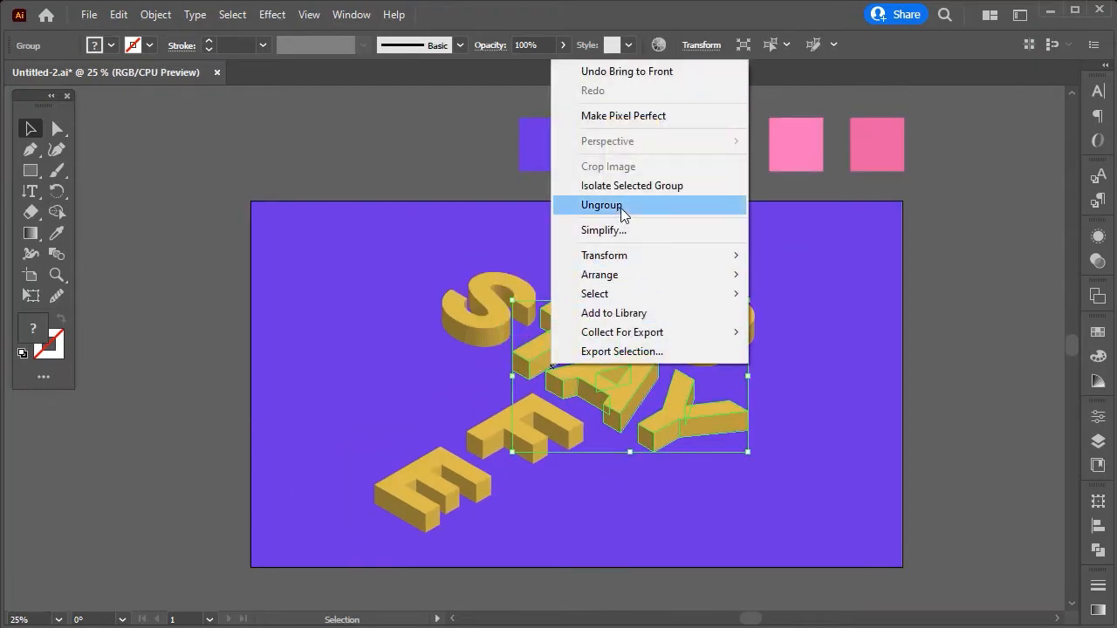
click(620, 208)
click(759, 363)
click(544, 410)
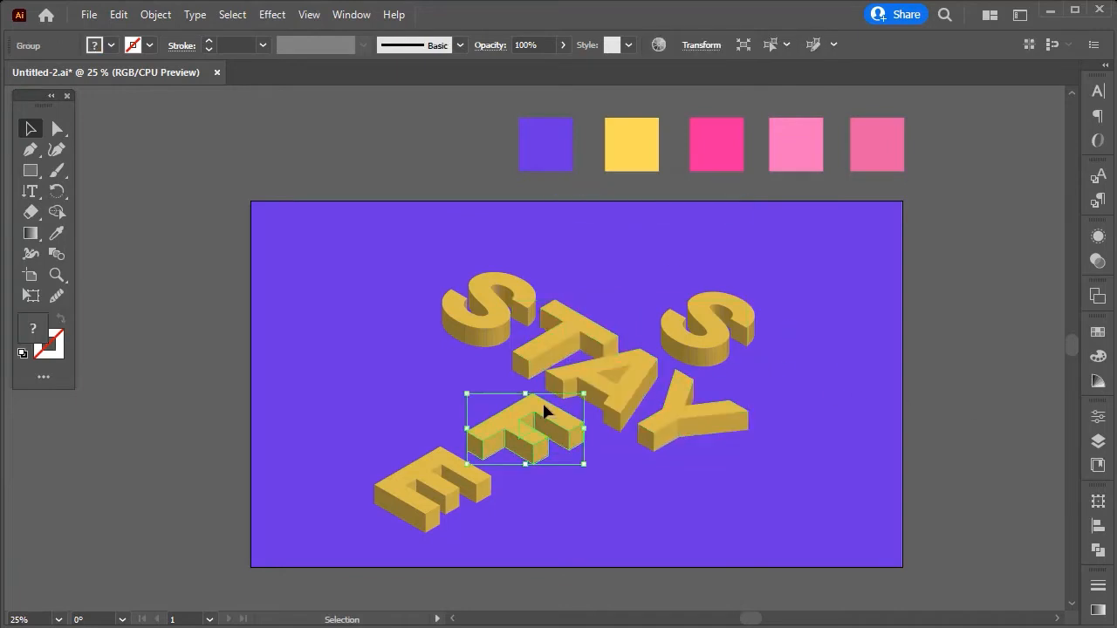
right_click(525, 419)
click(593, 264)
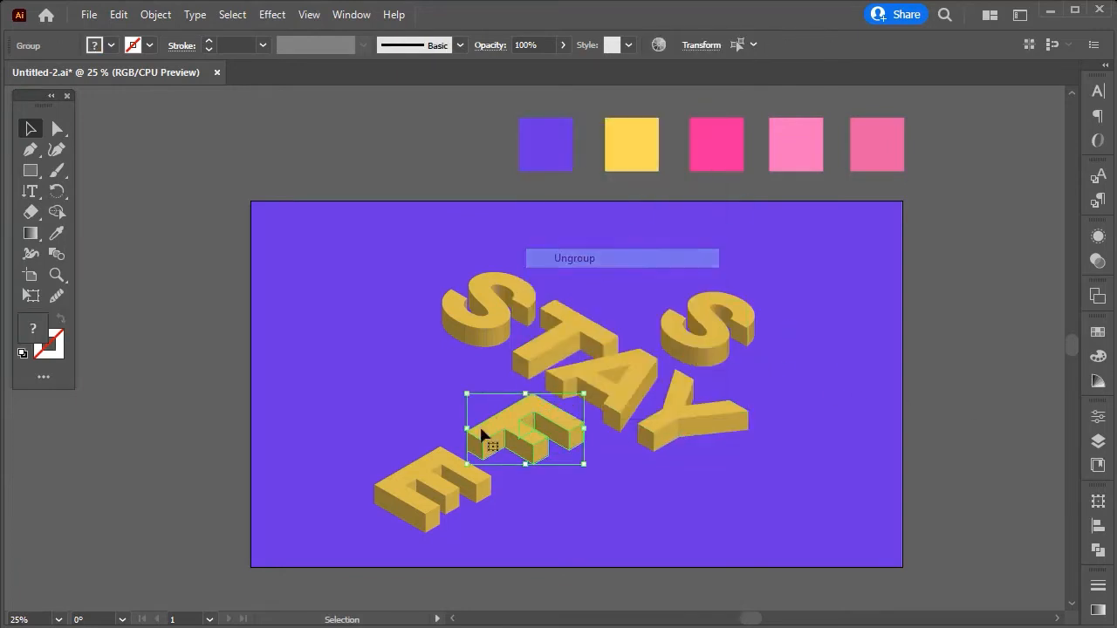
right_click(433, 461)
click(498, 301)
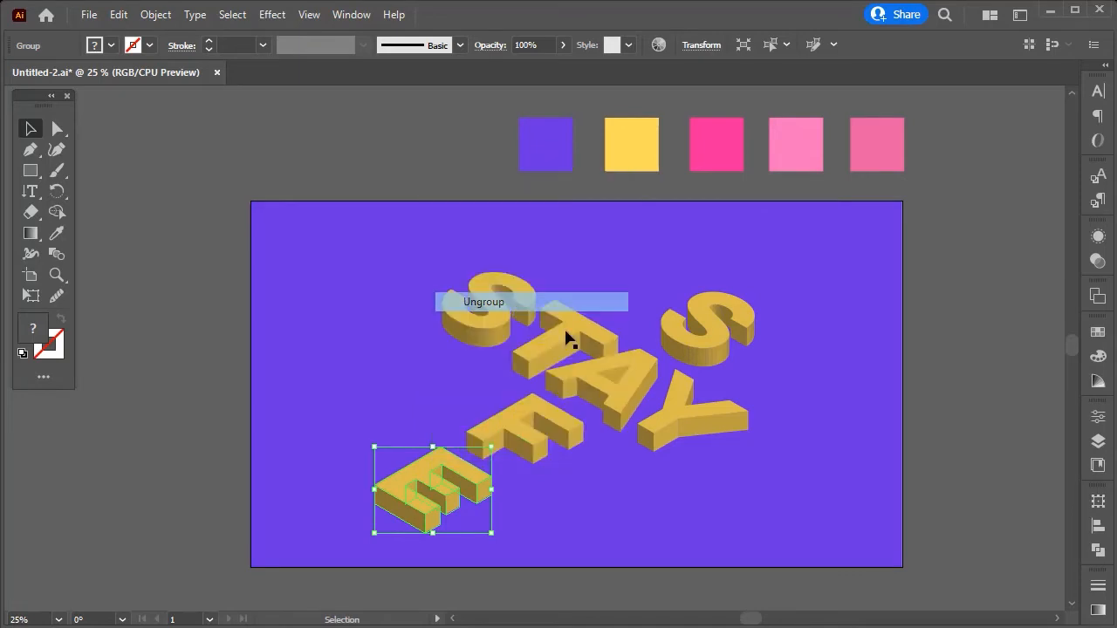
click(965, 404)
Step: Select the top faces of all seven letters together and group them
click(517, 290)
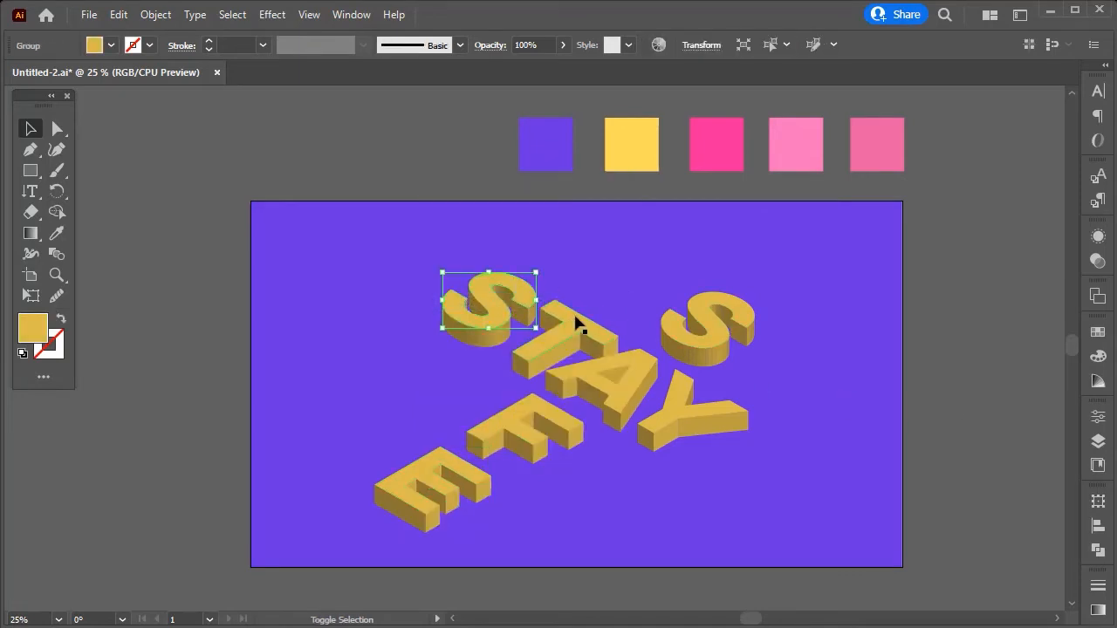
shift+click(581, 324)
shift+click(639, 370)
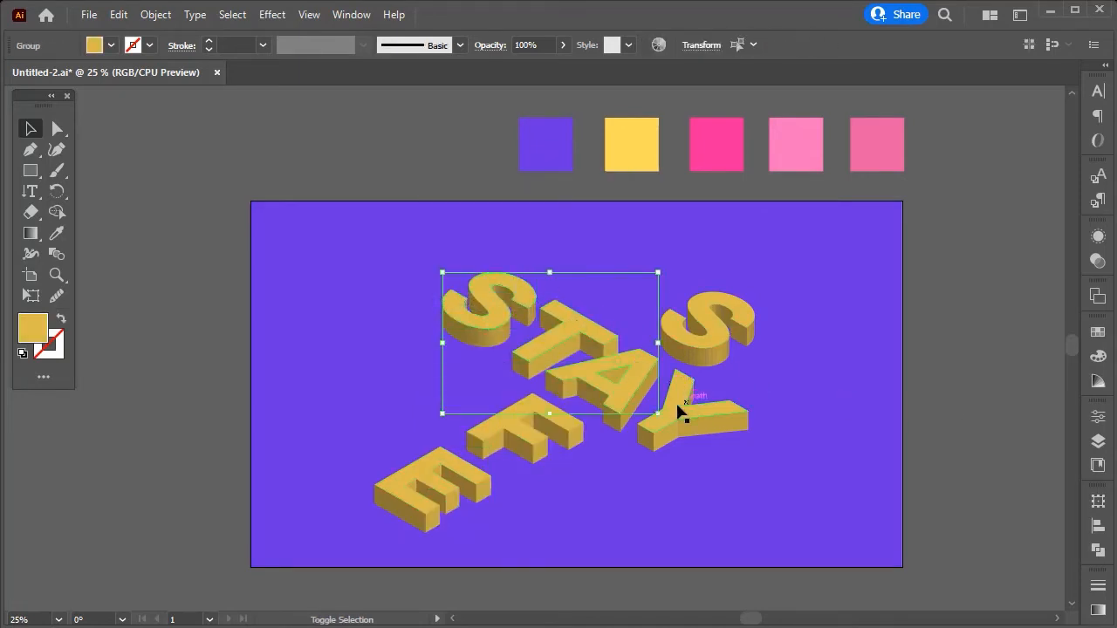
shift+click(679, 411)
shift+click(420, 468)
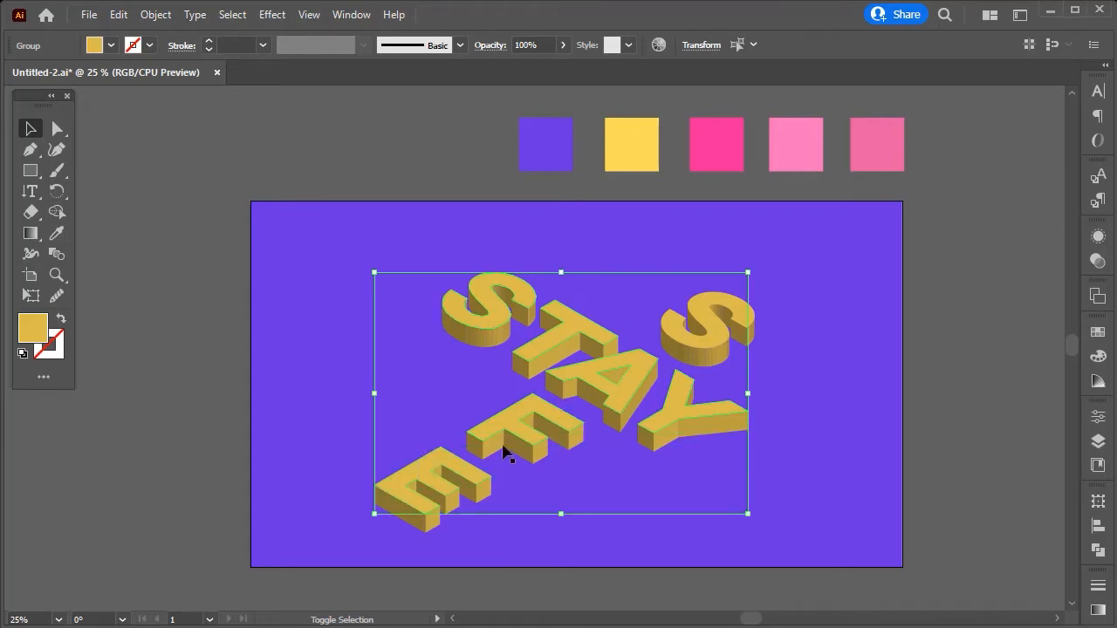
shift+click(721, 340)
right_click(721, 340)
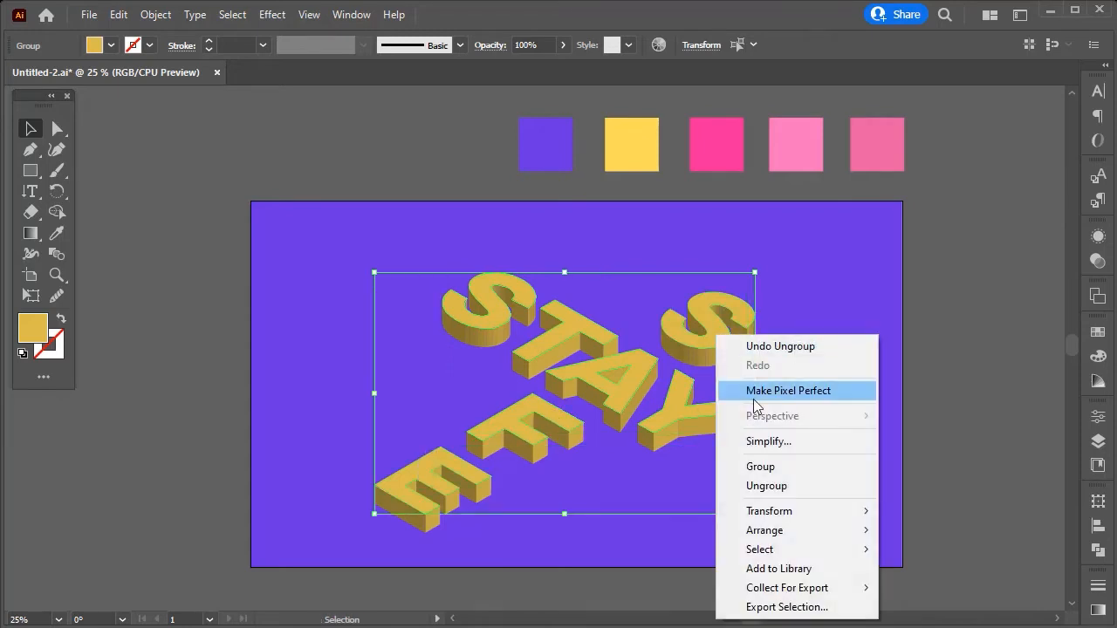
click(772, 465)
Step: Recolour the grouped top faces with the palette's yellow using the Eyedropper
click(57, 233)
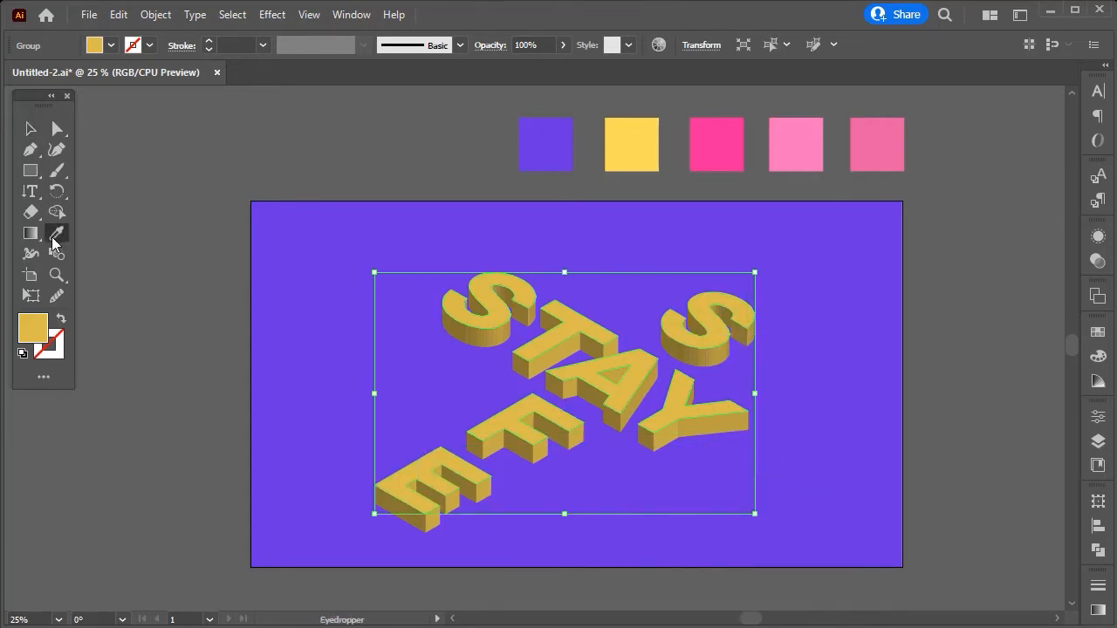
click(631, 145)
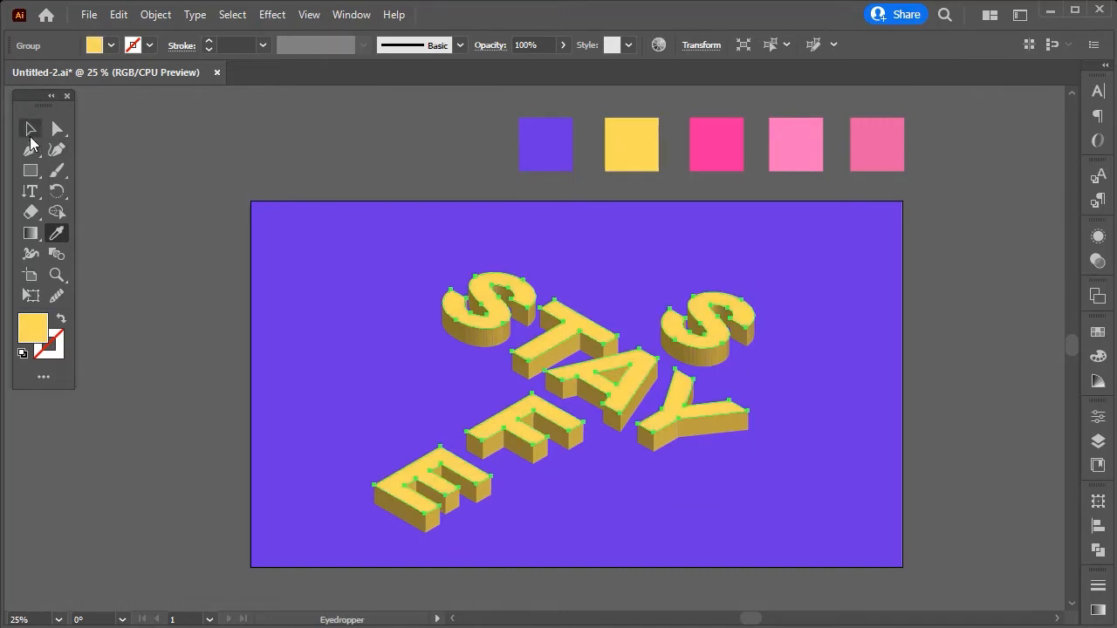
click(30, 130)
Step: Give the grouped top faces a 4 pt white stroke
click(209, 41)
click(210, 41)
click(209, 41)
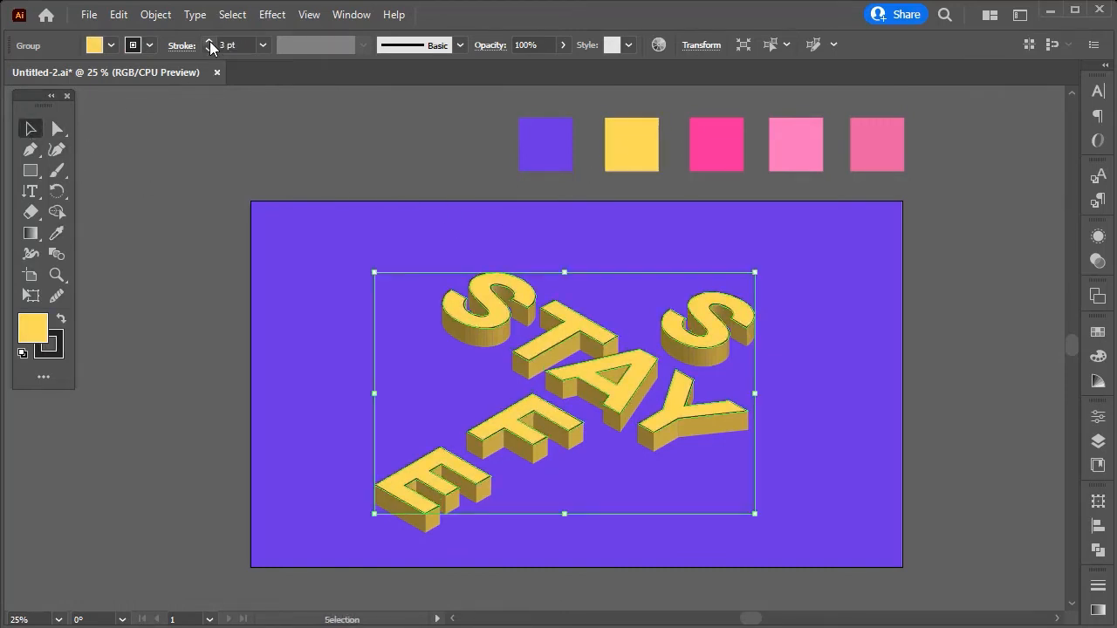
click(209, 41)
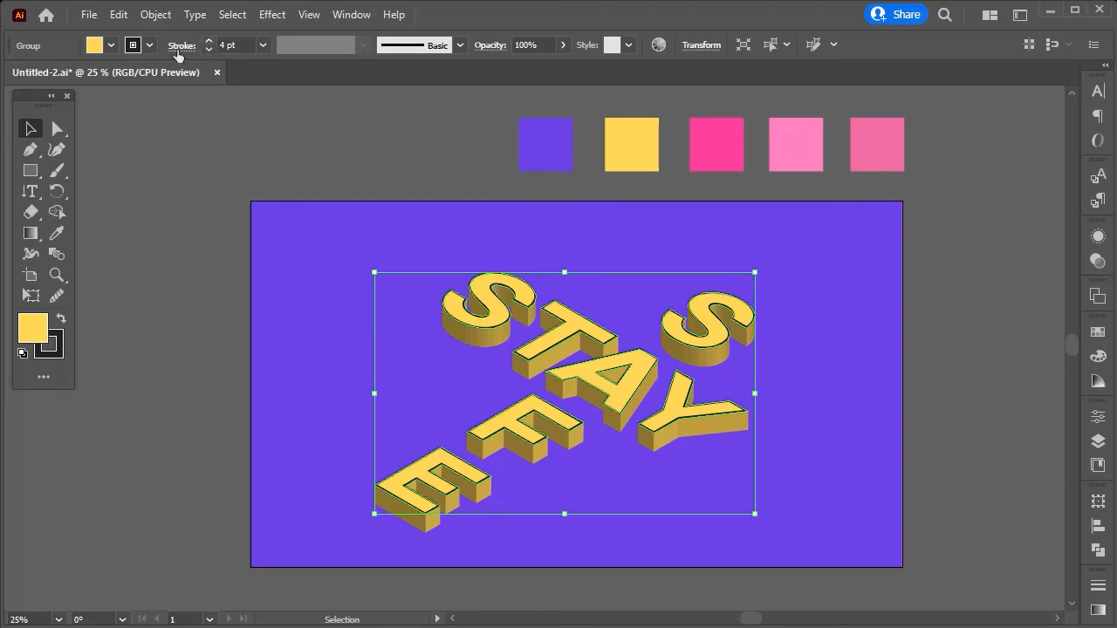
click(150, 46)
click(5, 75)
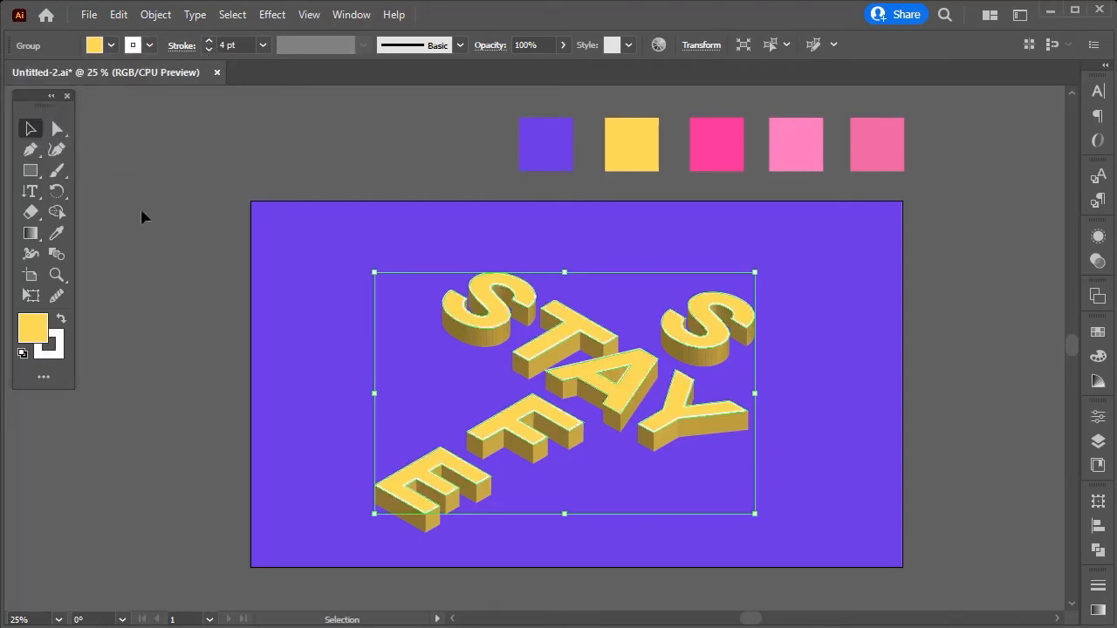
click(161, 230)
Step: Unite the slices of the two larger inner curved side faces of STAY's S with Pathfinder
scroll(187, 251, down, 1)
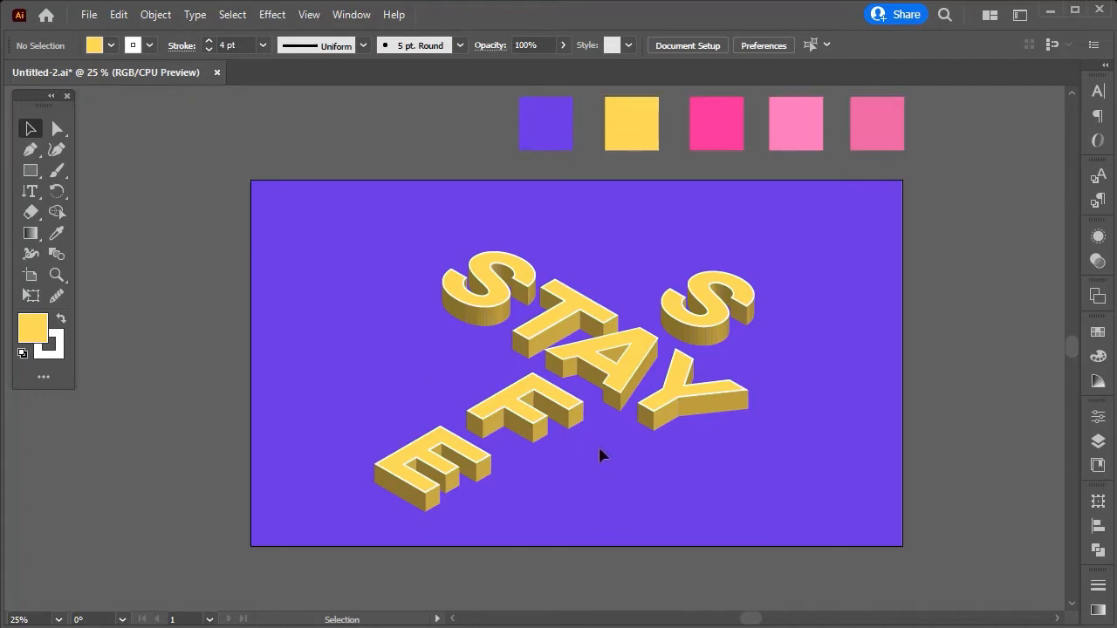
scroll(603, 450, up, 1)
scroll(614, 412, up, 2)
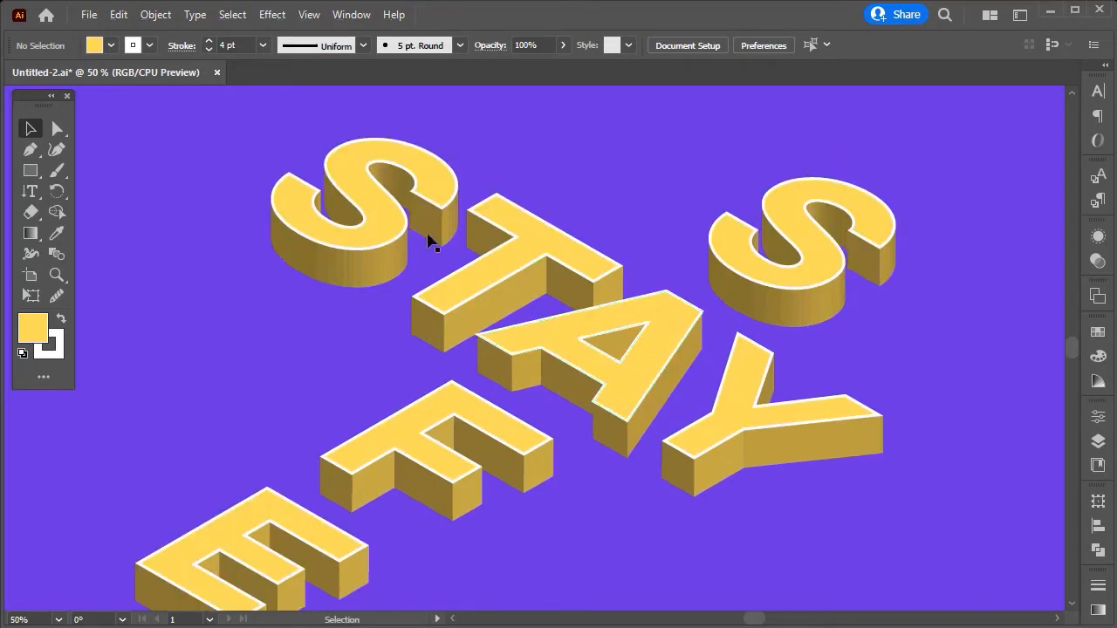
click(399, 180)
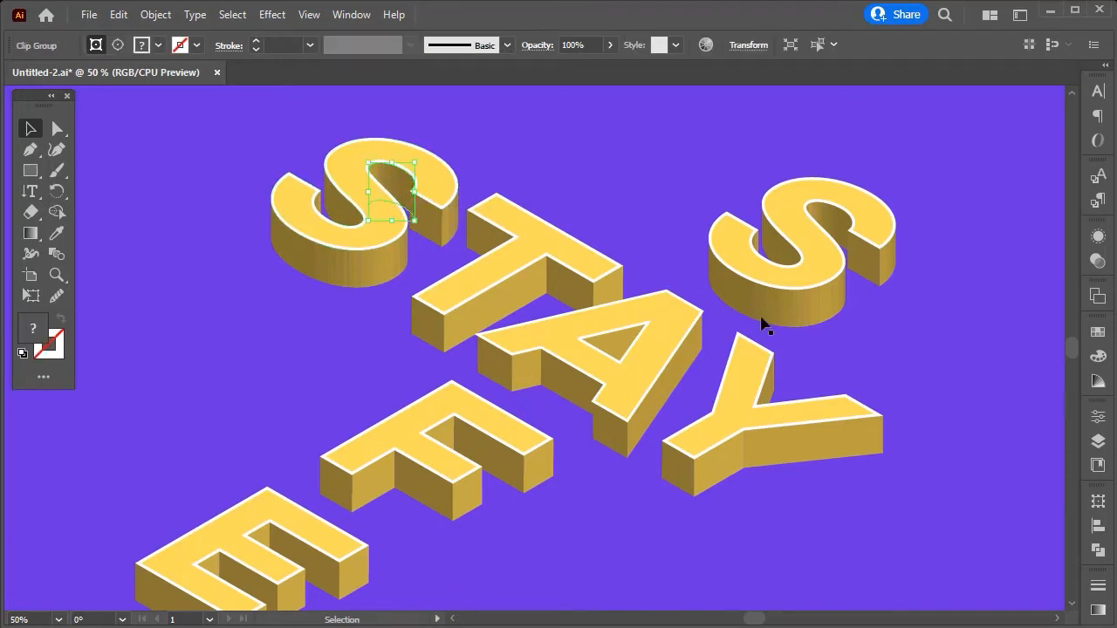
click(1088, 549)
click(926, 539)
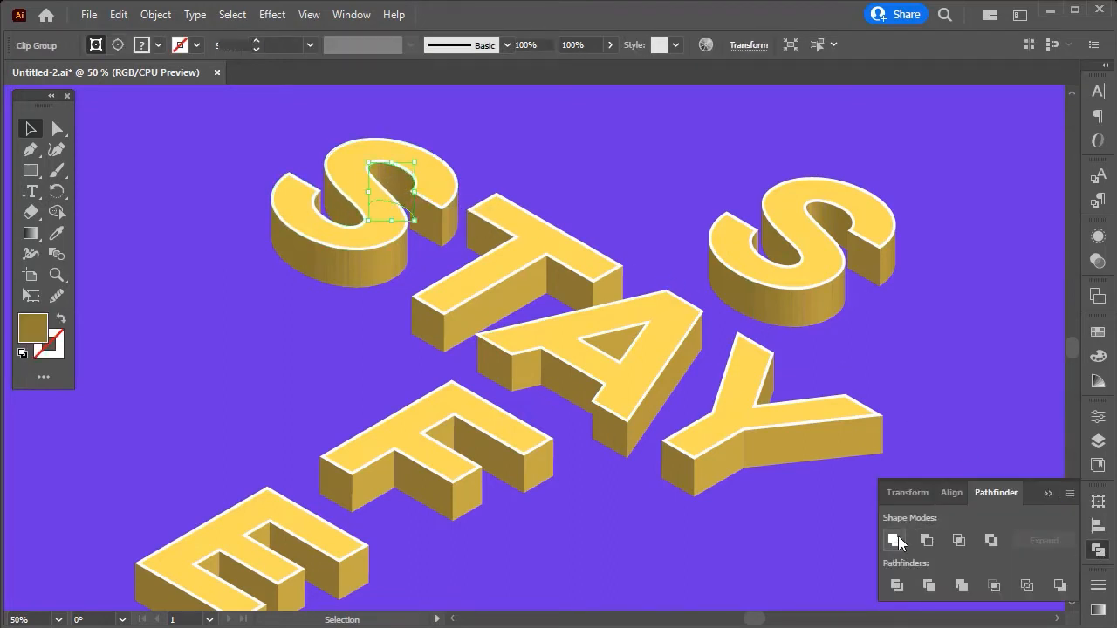
click(347, 216)
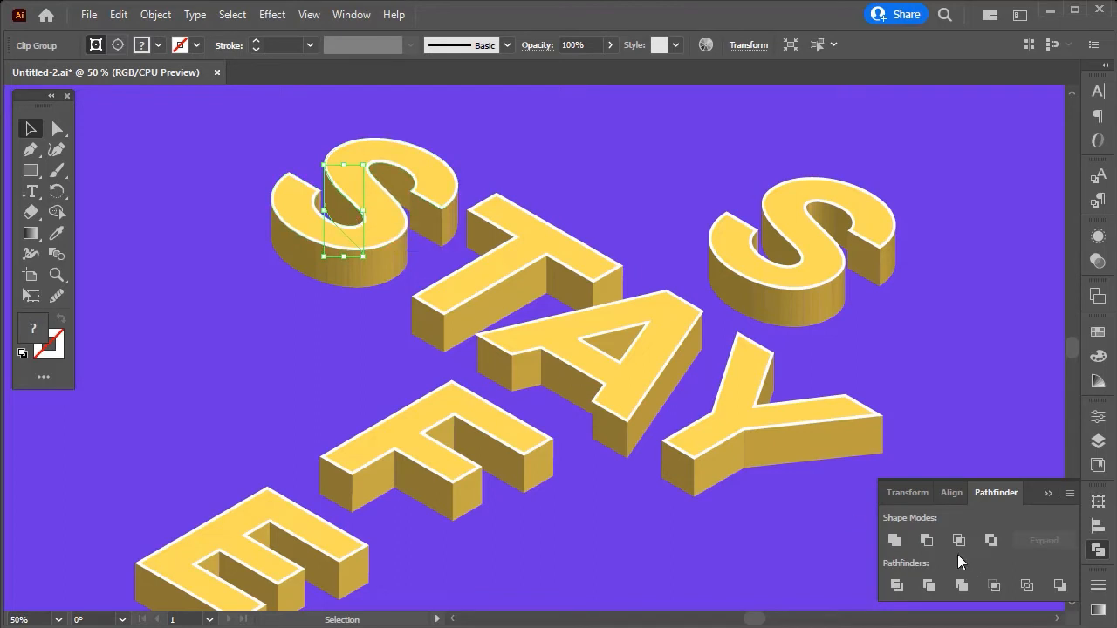
click(903, 545)
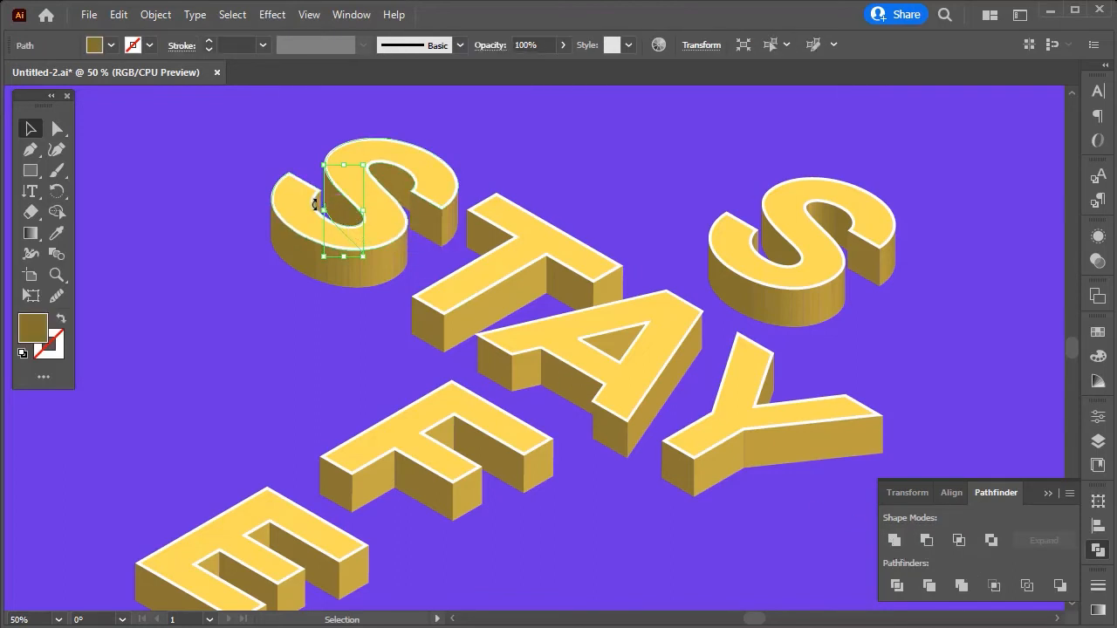
Step: Unite the outer front side face and the narrow inner side face of STAY's S into single paths
click(301, 245)
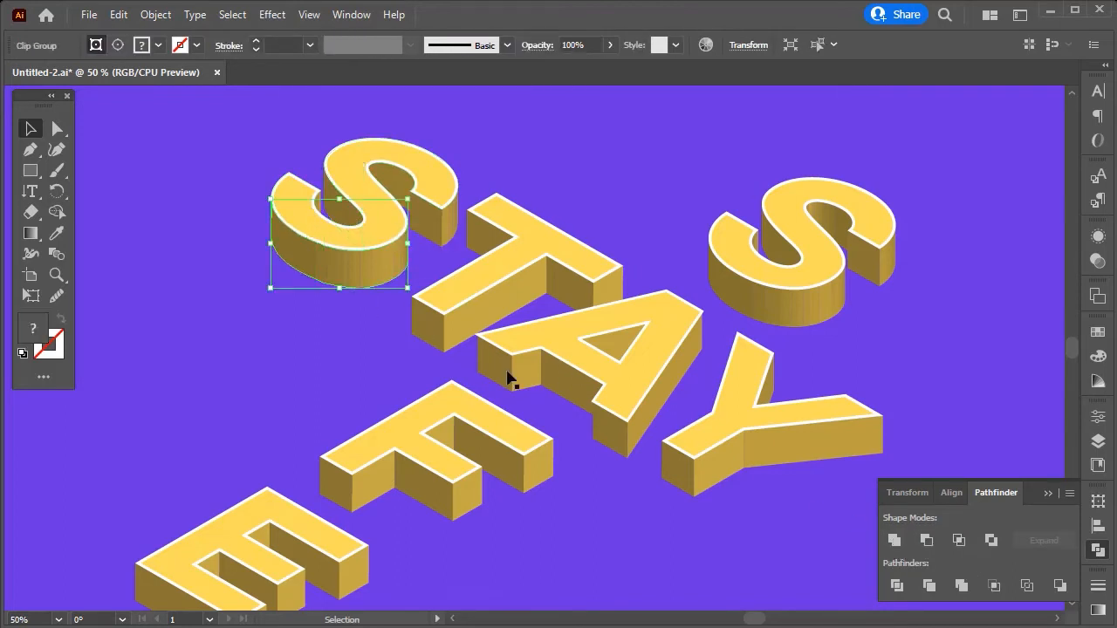
click(894, 543)
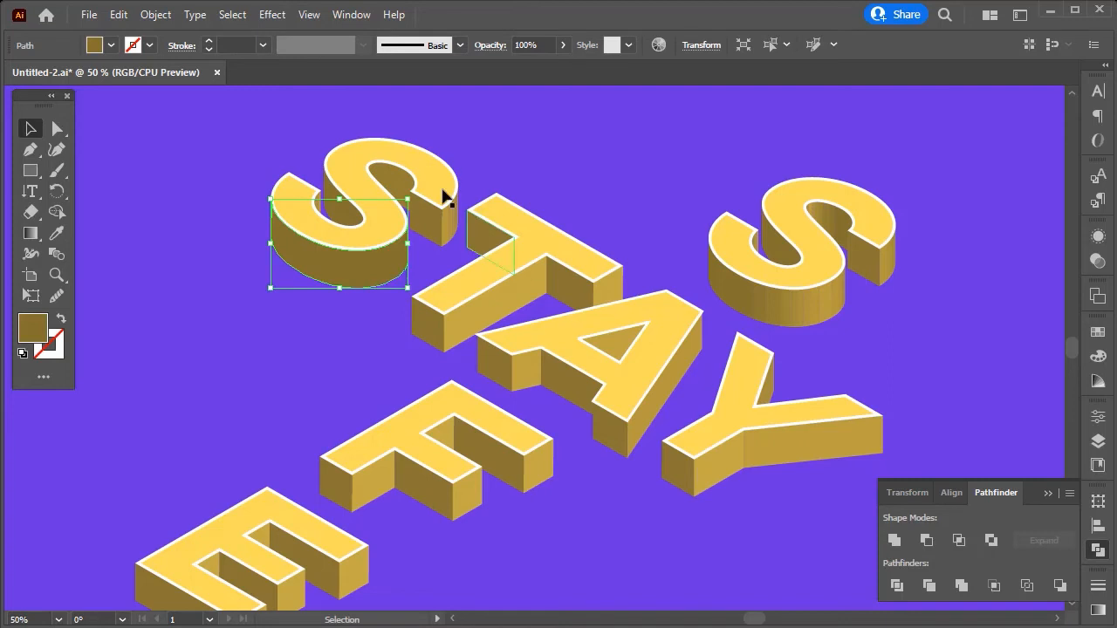
click(319, 209)
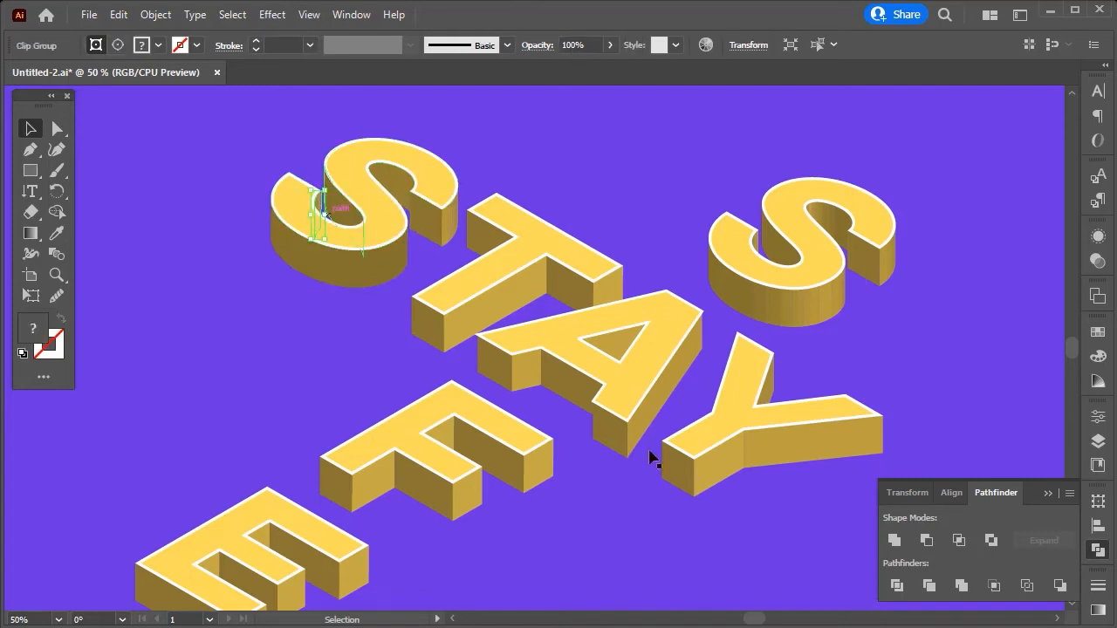
click(895, 541)
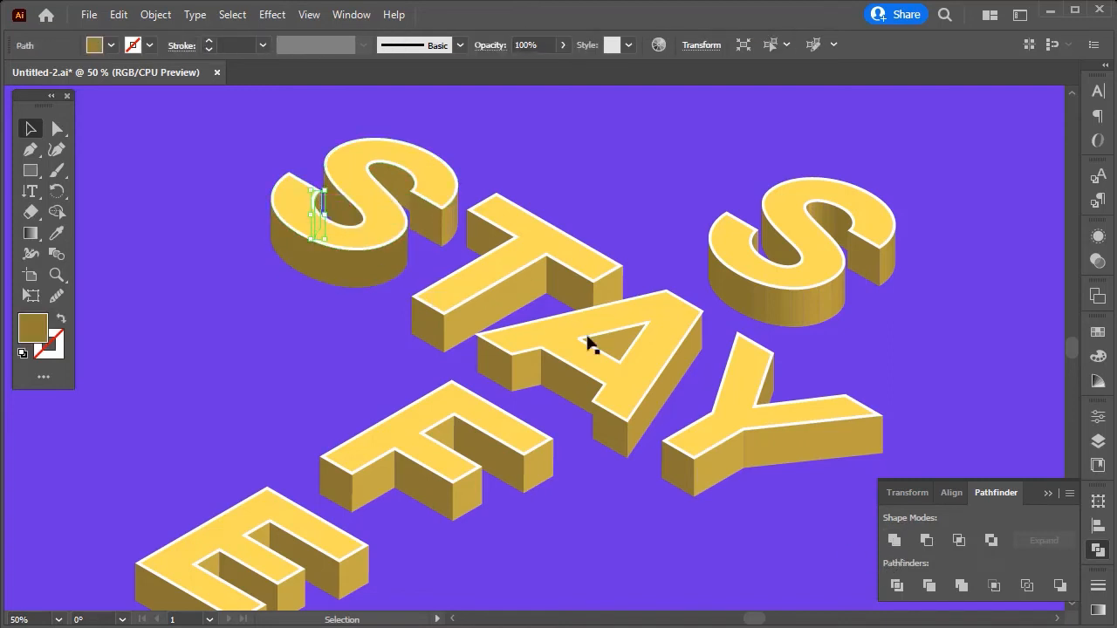
Step: Unite the outer front side face and the central inner curved face of SAFE's S
click(730, 292)
click(894, 541)
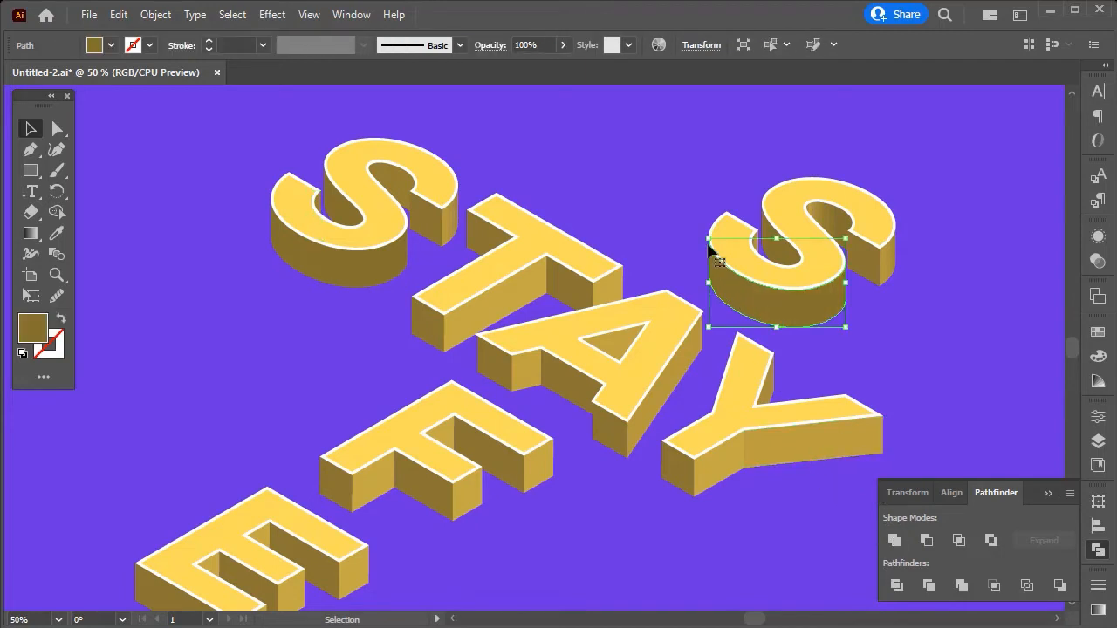
click(757, 249)
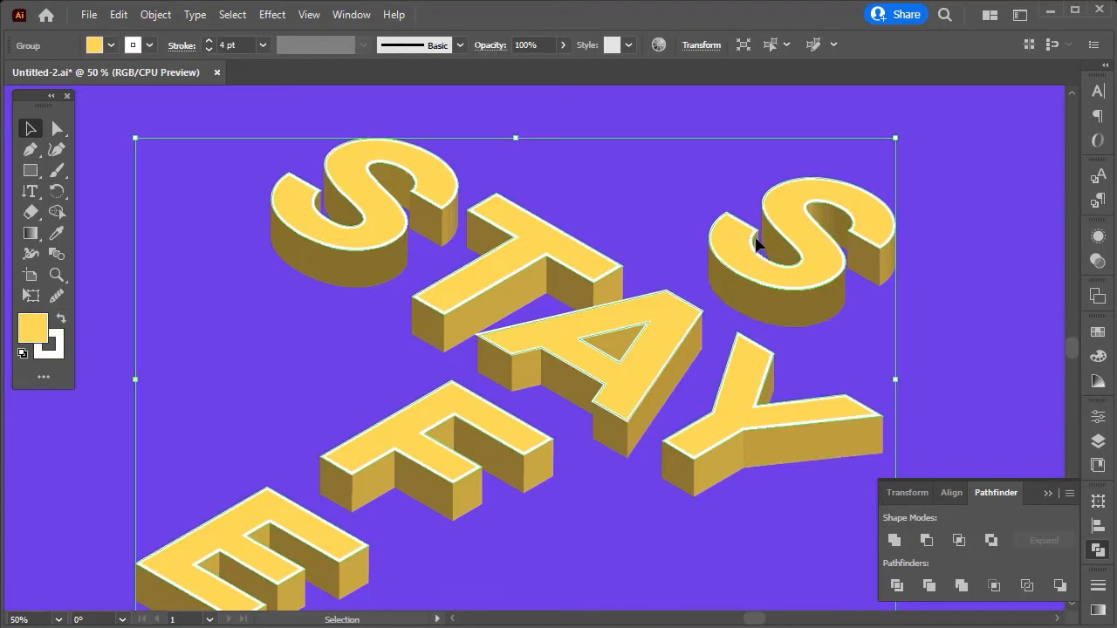
click(774, 239)
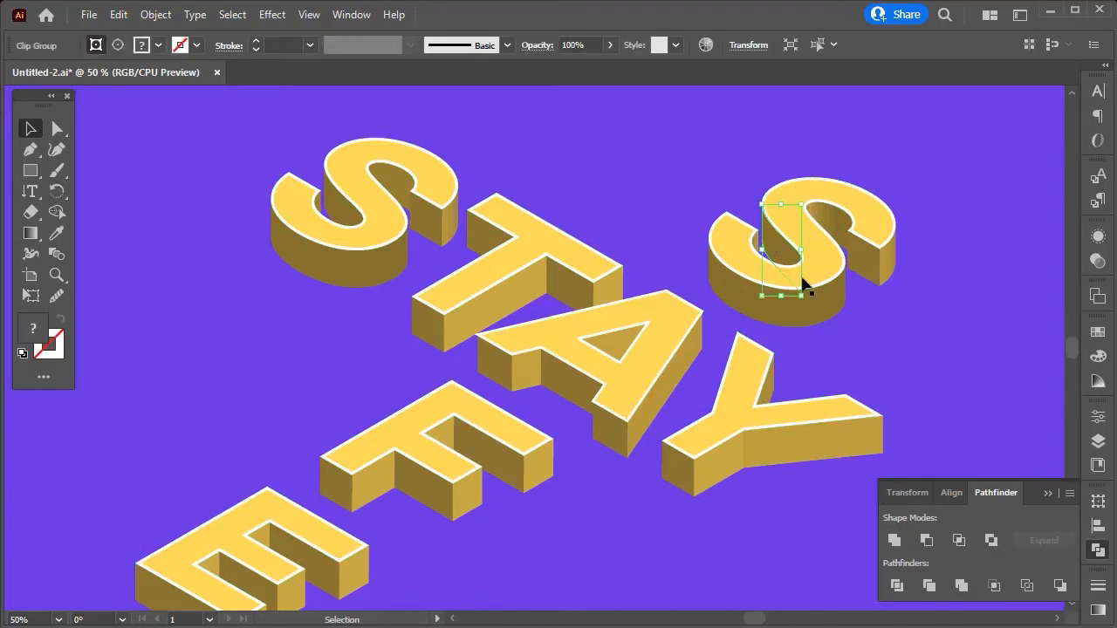
click(899, 541)
Step: Unite the upper inner curved face and the narrow inner side face of SAFE's S
click(829, 221)
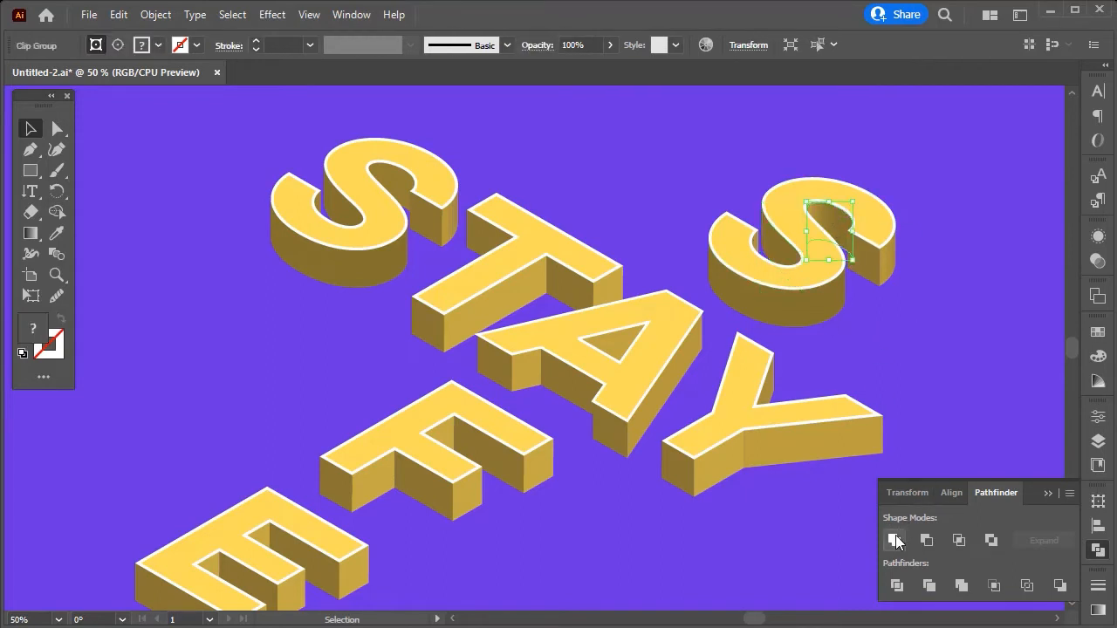
click(896, 542)
scroll(779, 246, up, 2)
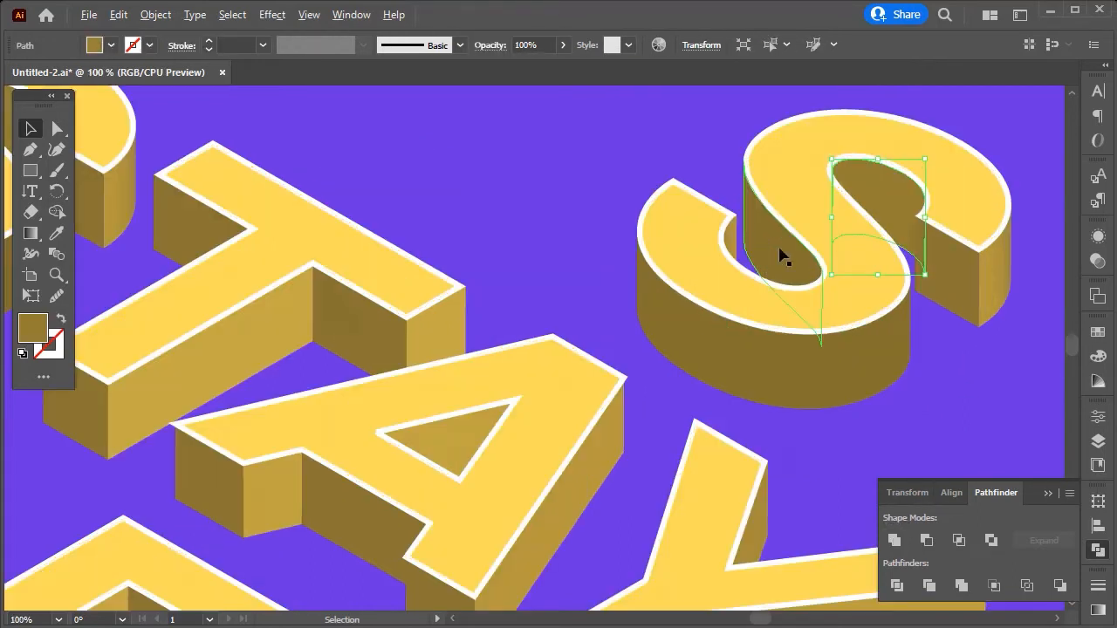
click(736, 253)
click(894, 541)
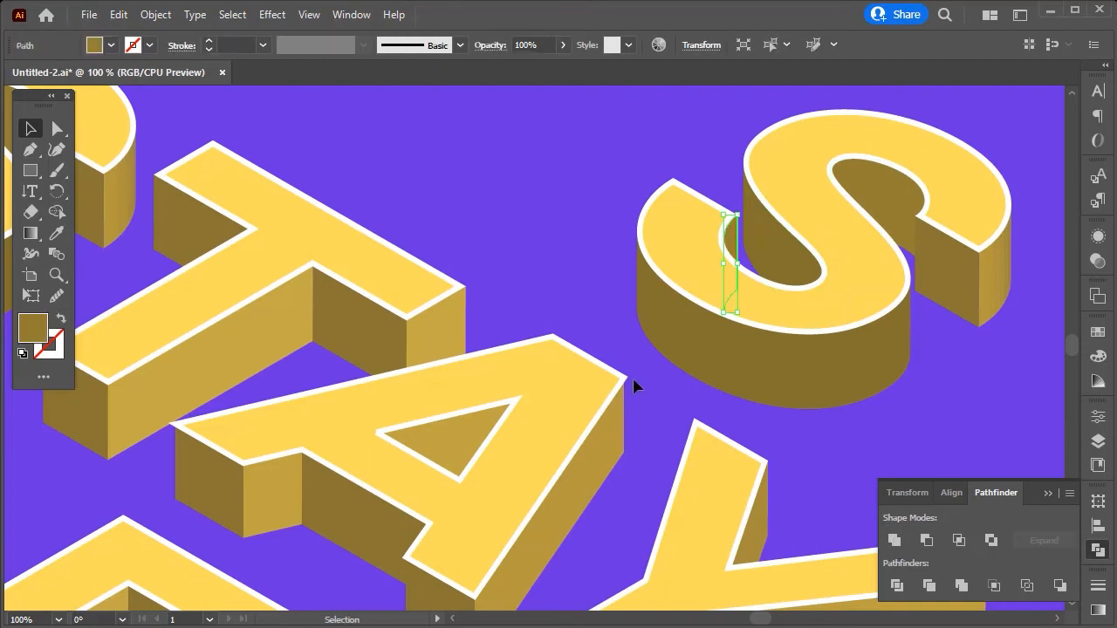
Step: Recolour the left-facing side faces of all seven letters with the palette's bright pink using the Eyedropper
scroll(636, 366, down, 4)
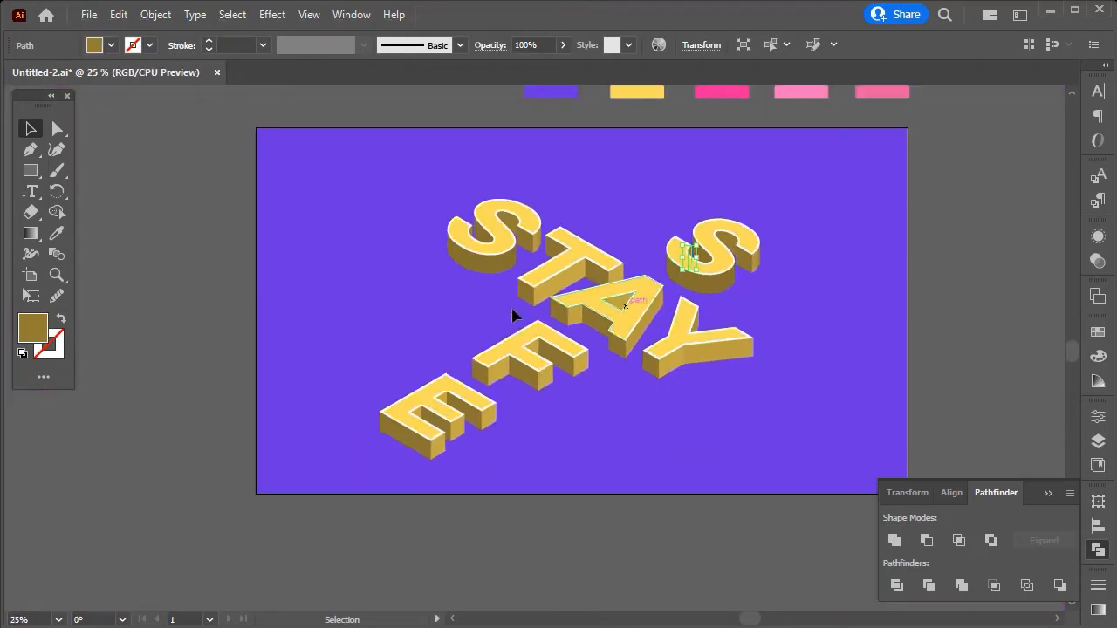
scroll(487, 303, up, 2)
click(636, 536)
scroll(503, 394, up, 1)
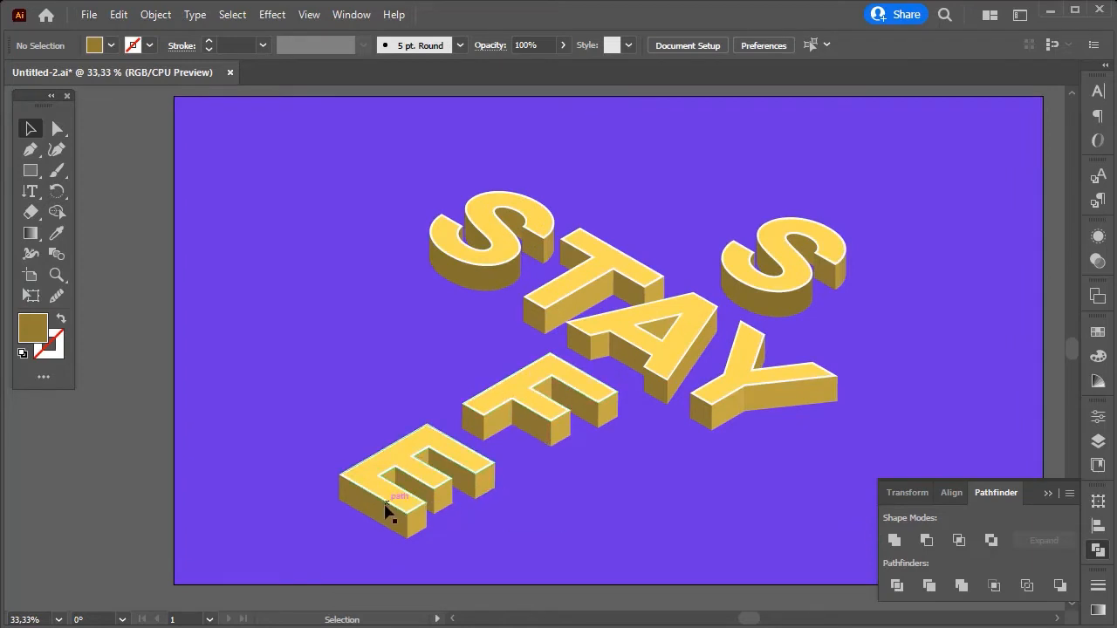
click(391, 515)
shift+click(423, 497)
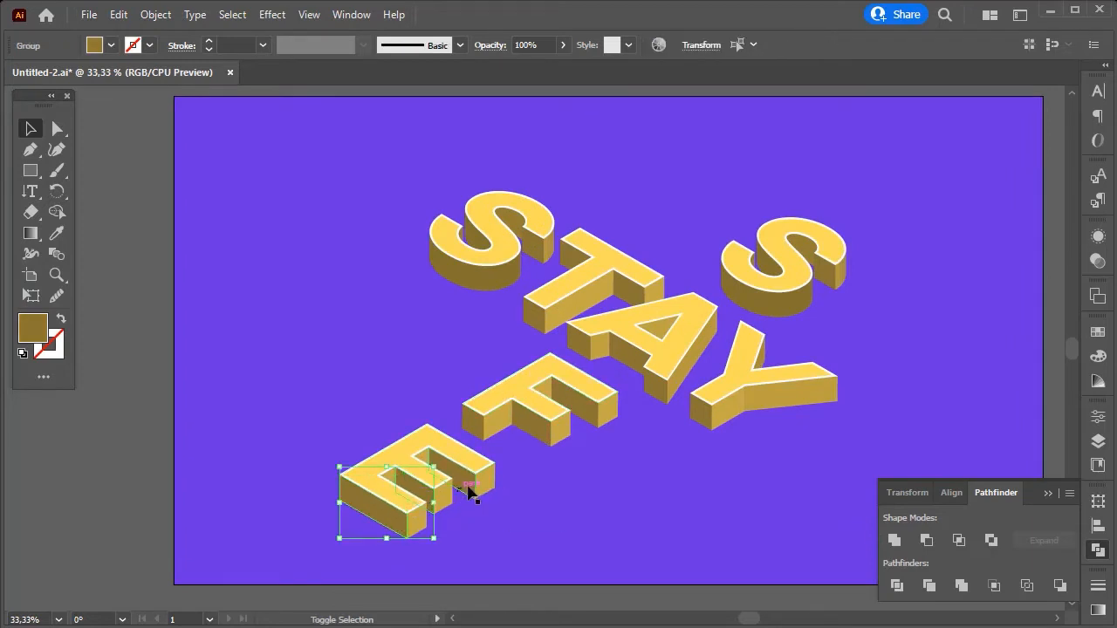
shift+click(469, 491)
shift+click(473, 425)
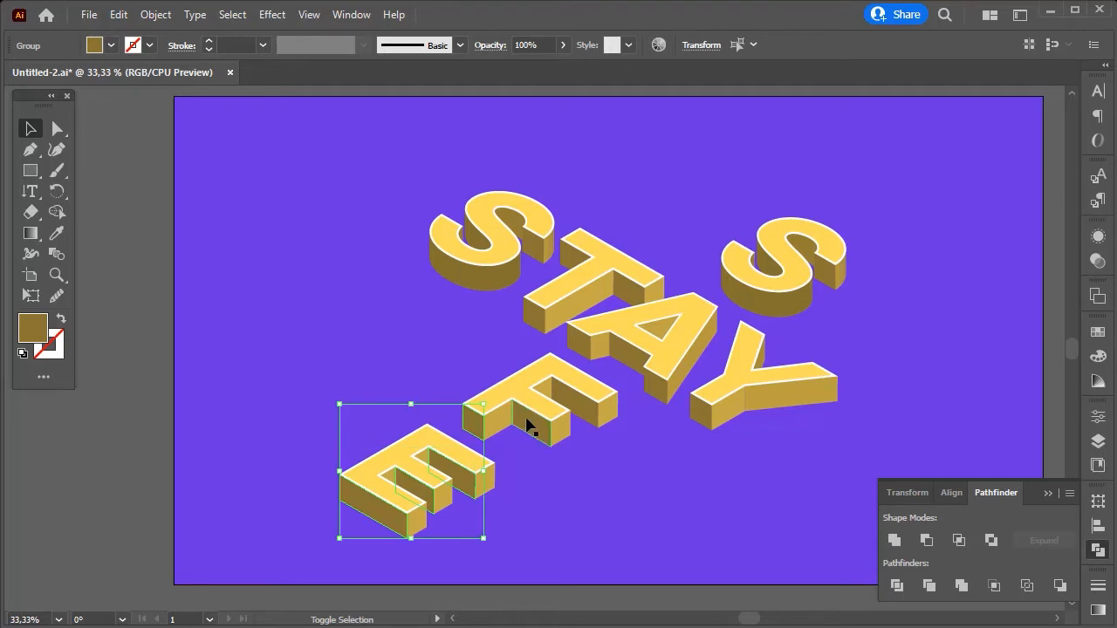
shift+click(545, 417)
shift+click(578, 412)
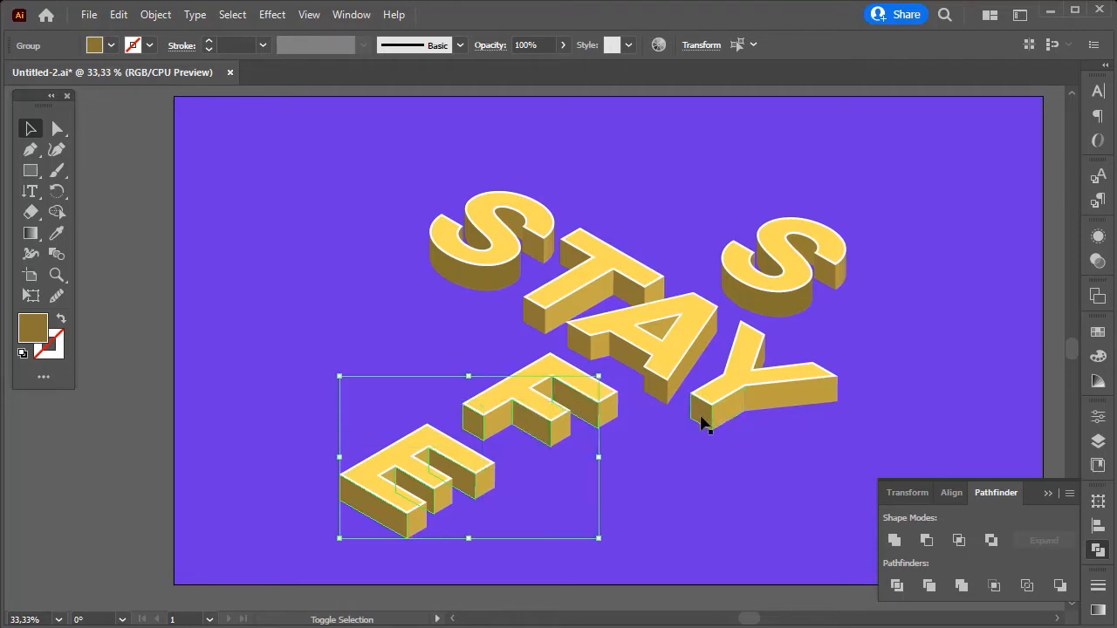
shift+click(701, 422)
shift+click(640, 386)
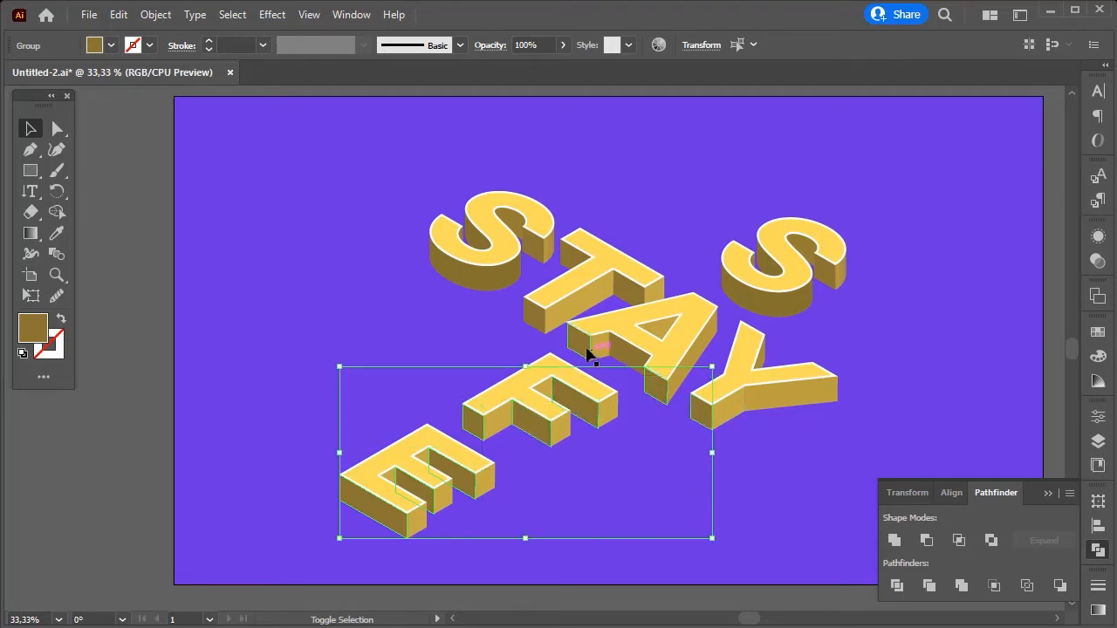
shift+click(586, 352)
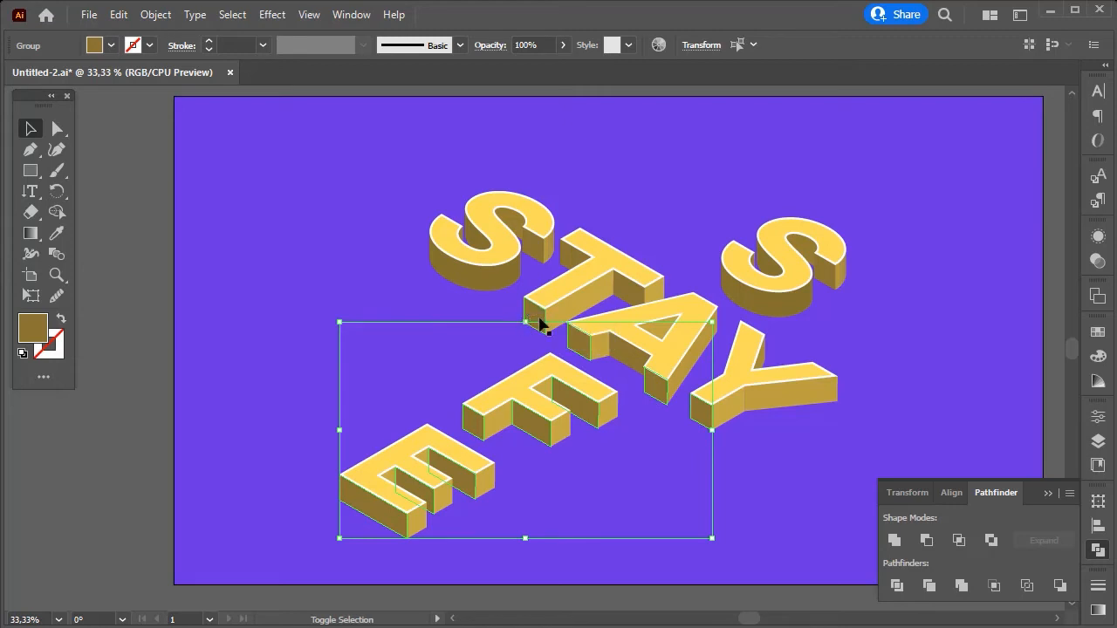
shift+click(540, 324)
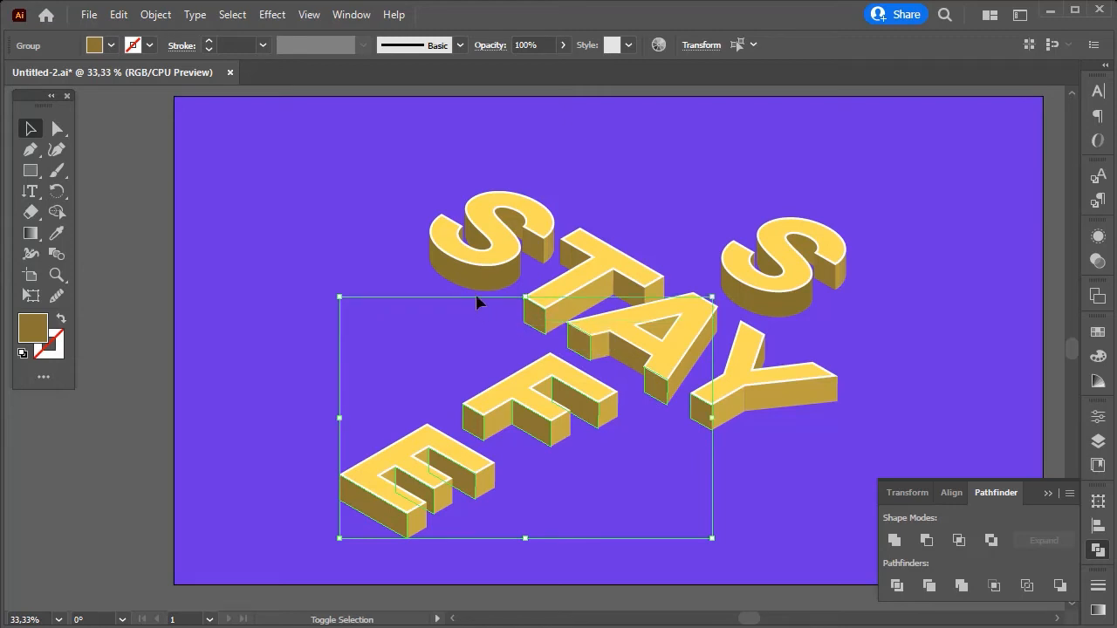
shift+click(457, 277)
shift+click(536, 257)
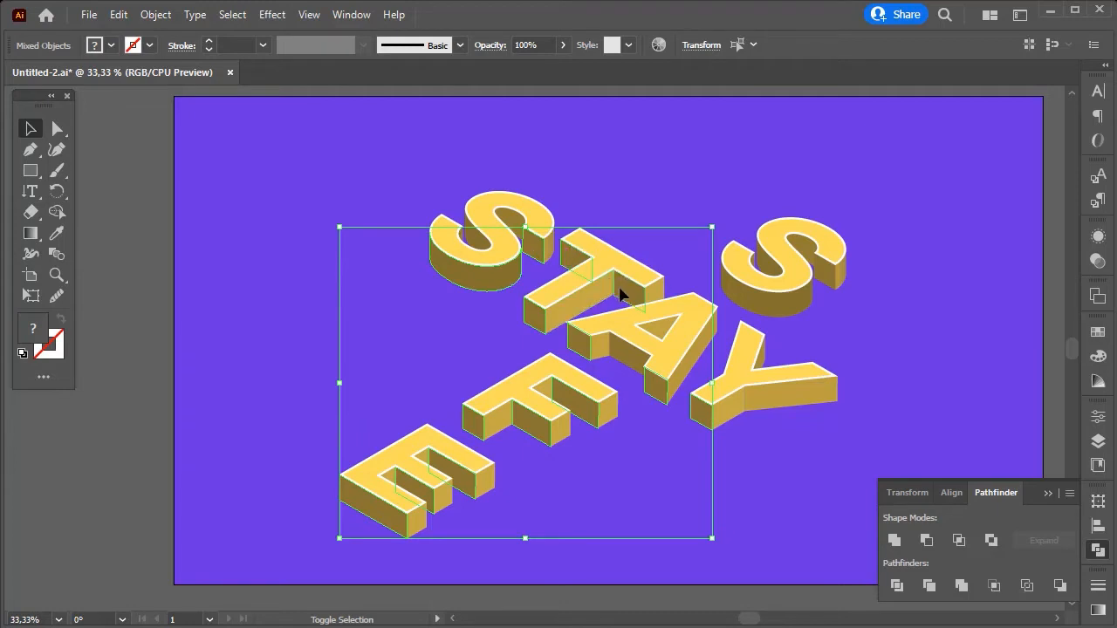
shift+click(772, 301)
shift+click(822, 275)
scroll(553, 312, down, 2)
scroll(552, 314, up, 3)
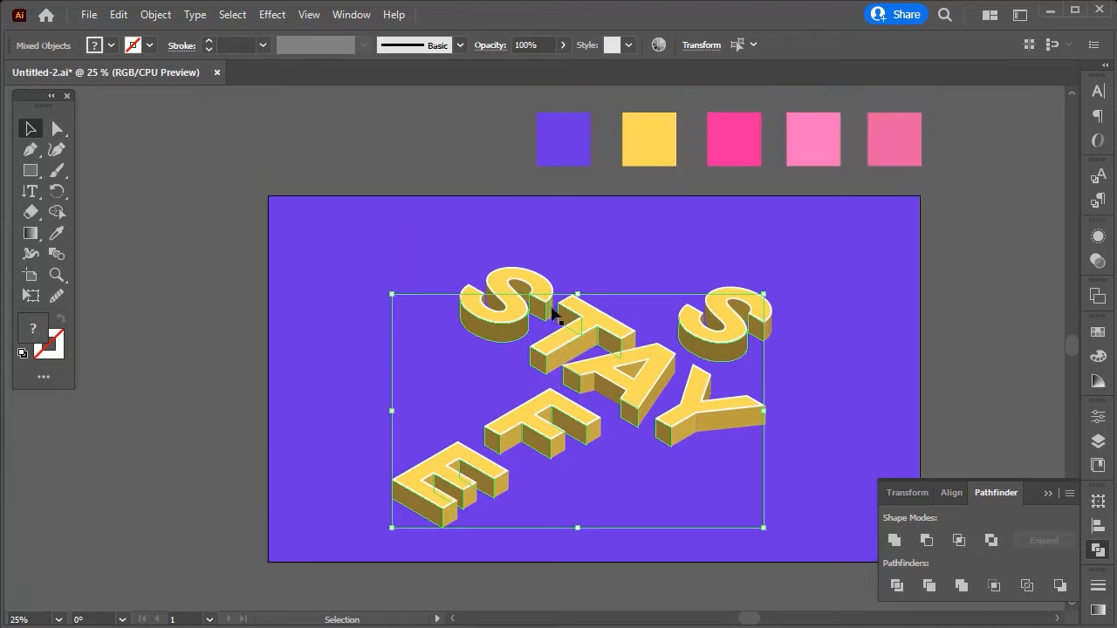
click(64, 237)
click(731, 143)
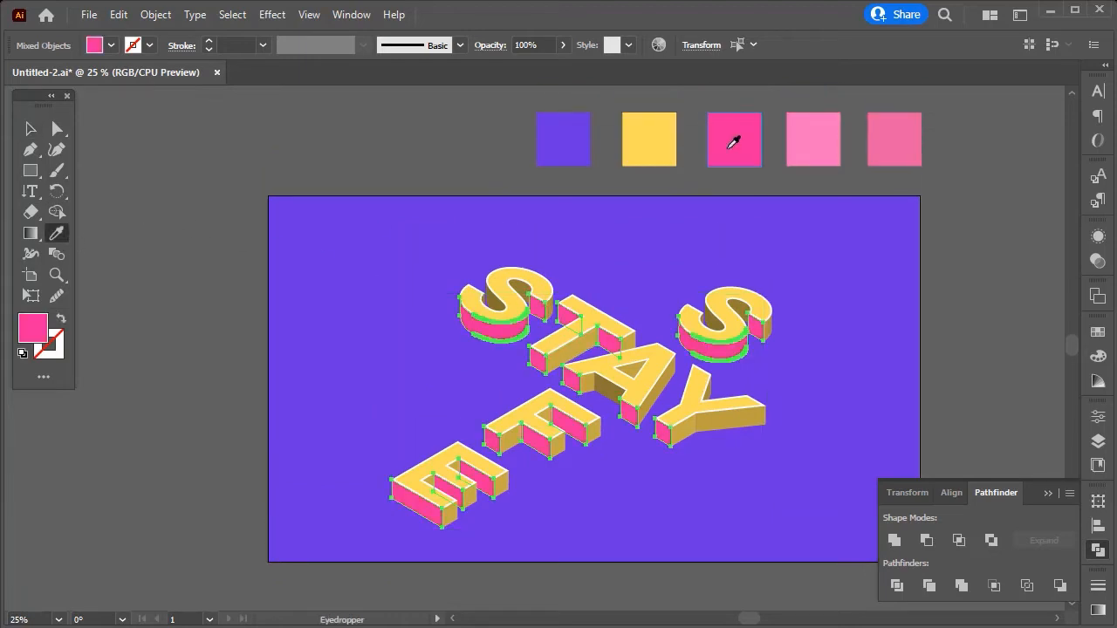
click(30, 129)
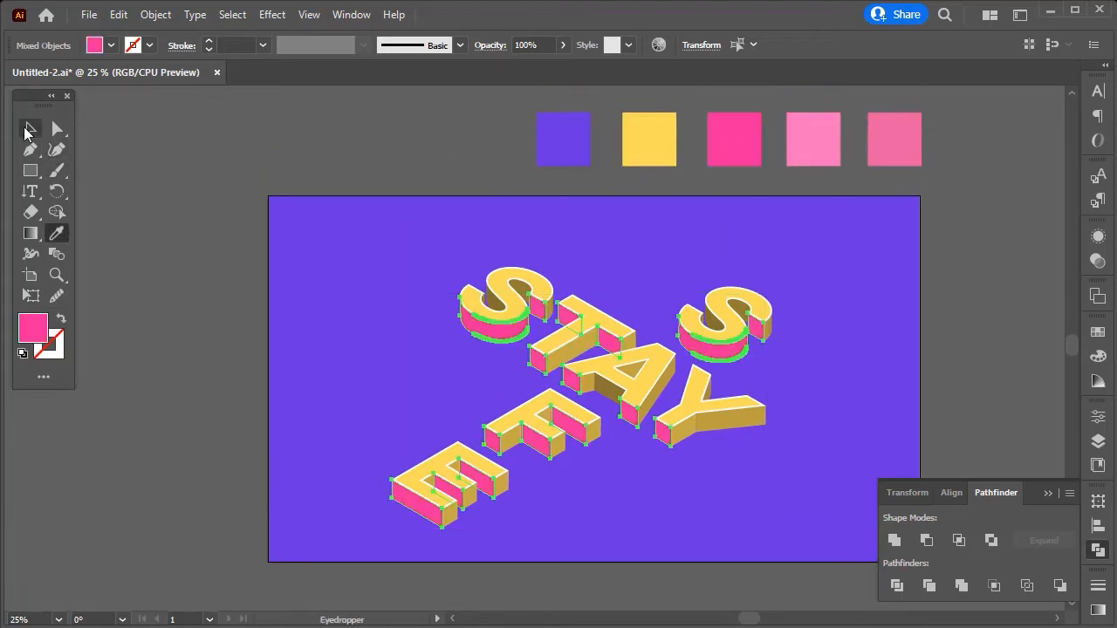
click(175, 233)
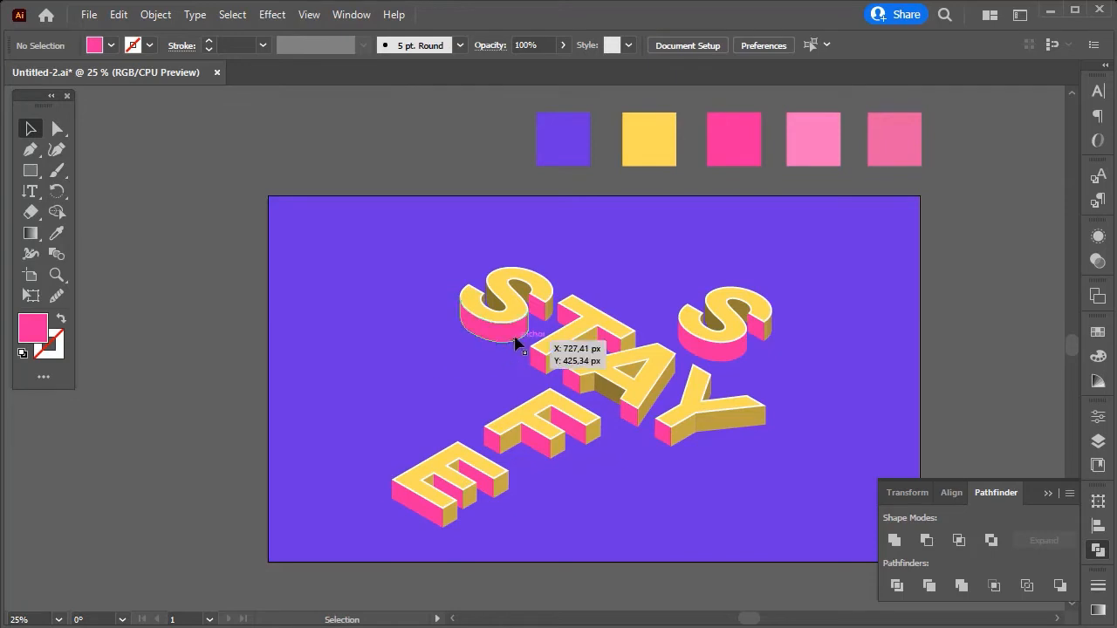
Step: Recolour the right-facing side faces of the letters with the palette's light pink using the Eyedropper
scroll(489, 502, up, 1)
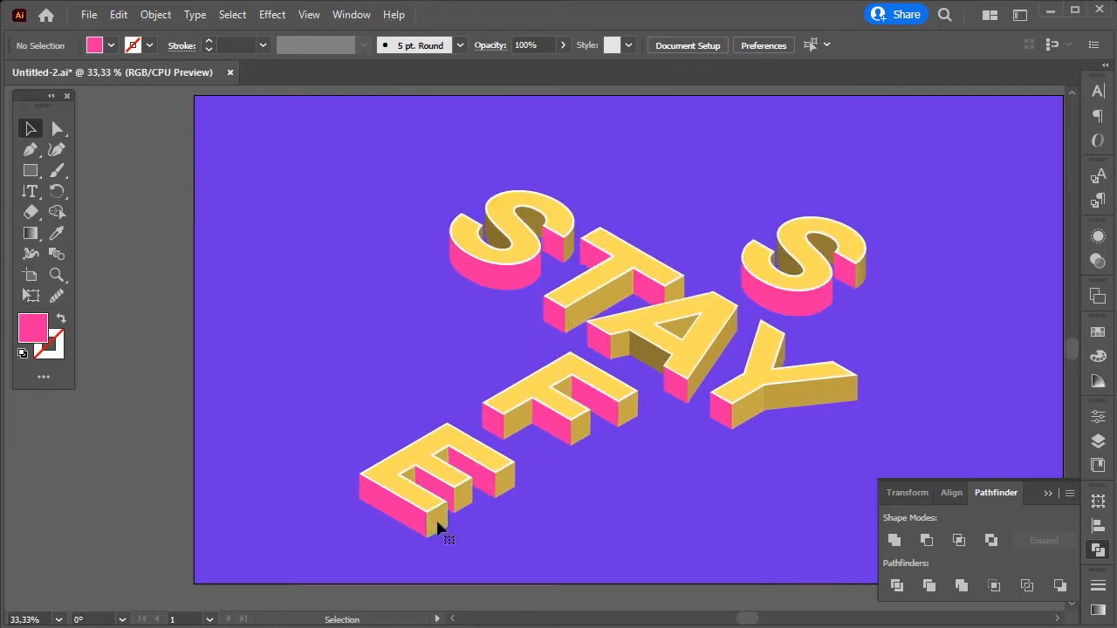
click(441, 522)
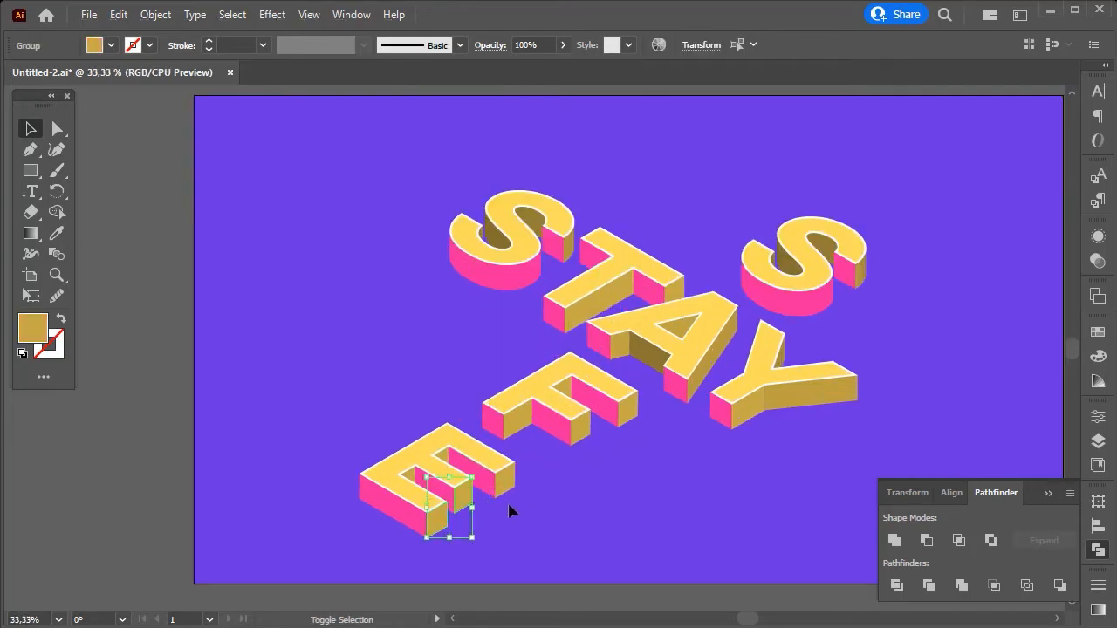
shift+click(503, 496)
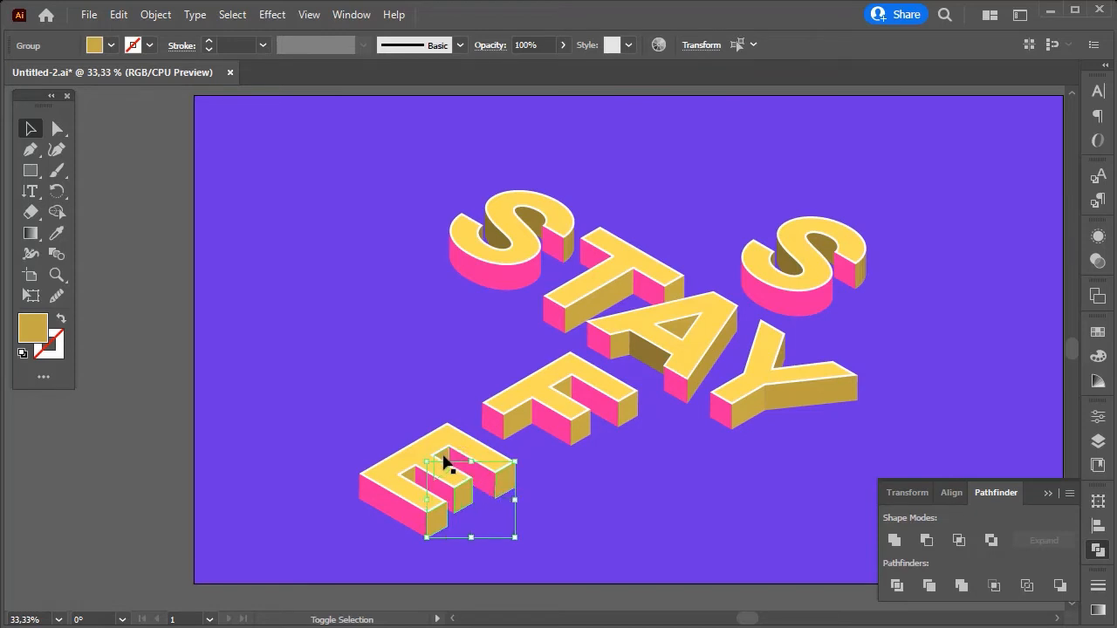
shift+click(413, 482)
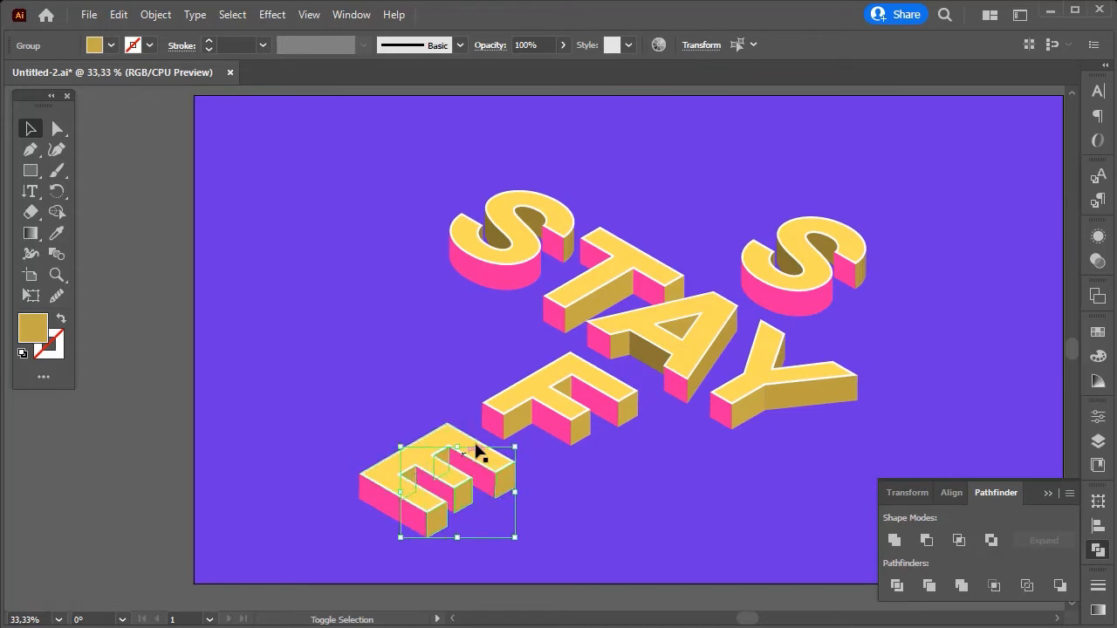
shift+click(522, 426)
shift+click(582, 429)
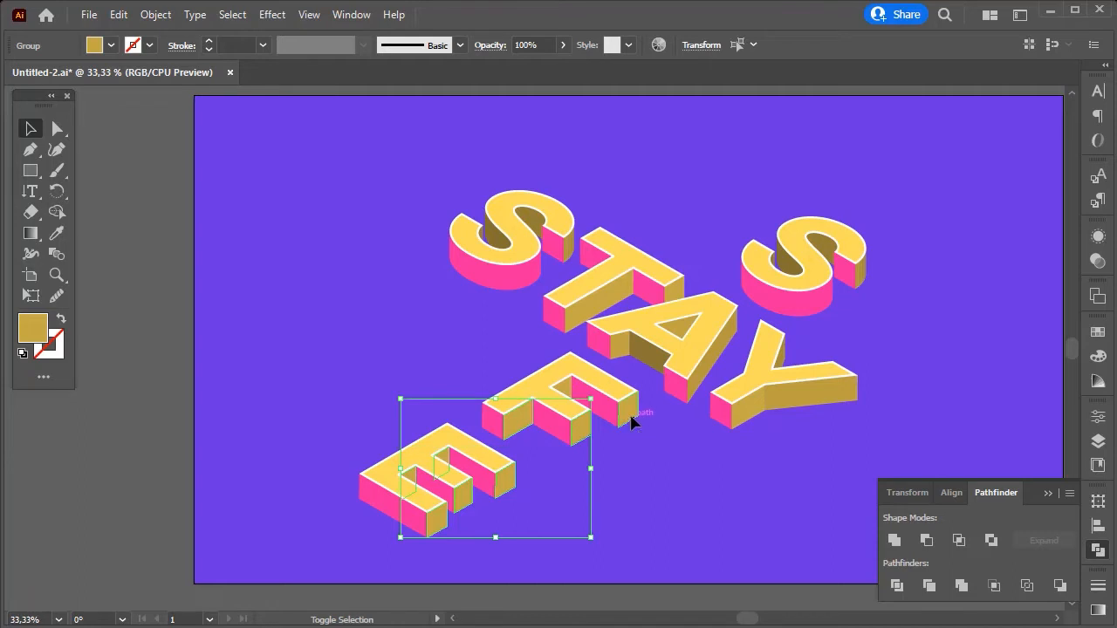
shift+click(631, 421)
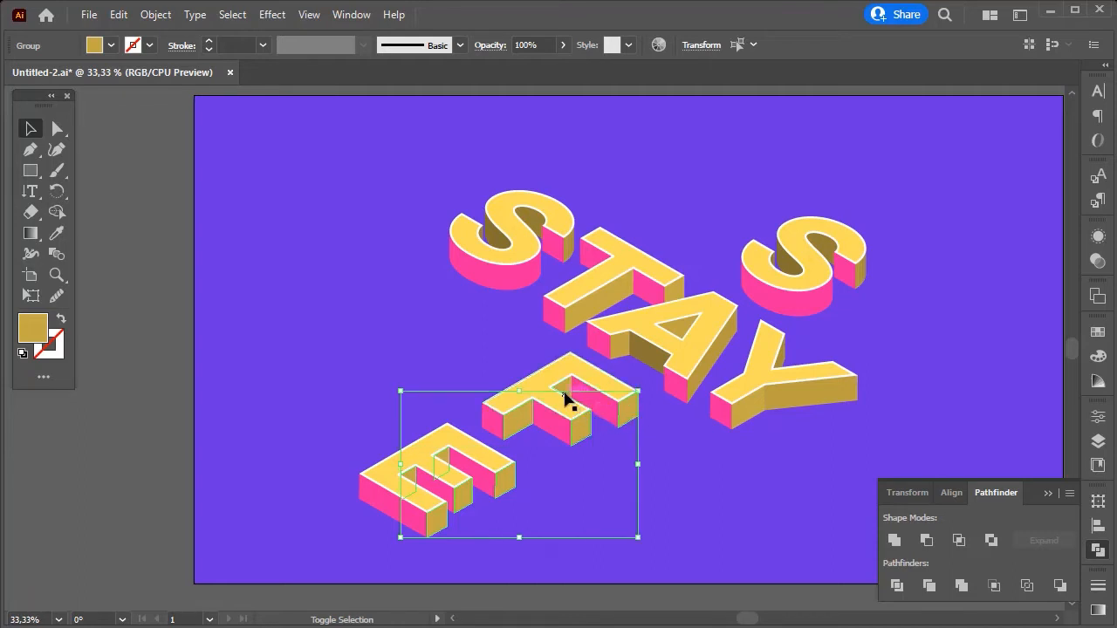
shift+click(568, 394)
shift+click(796, 401)
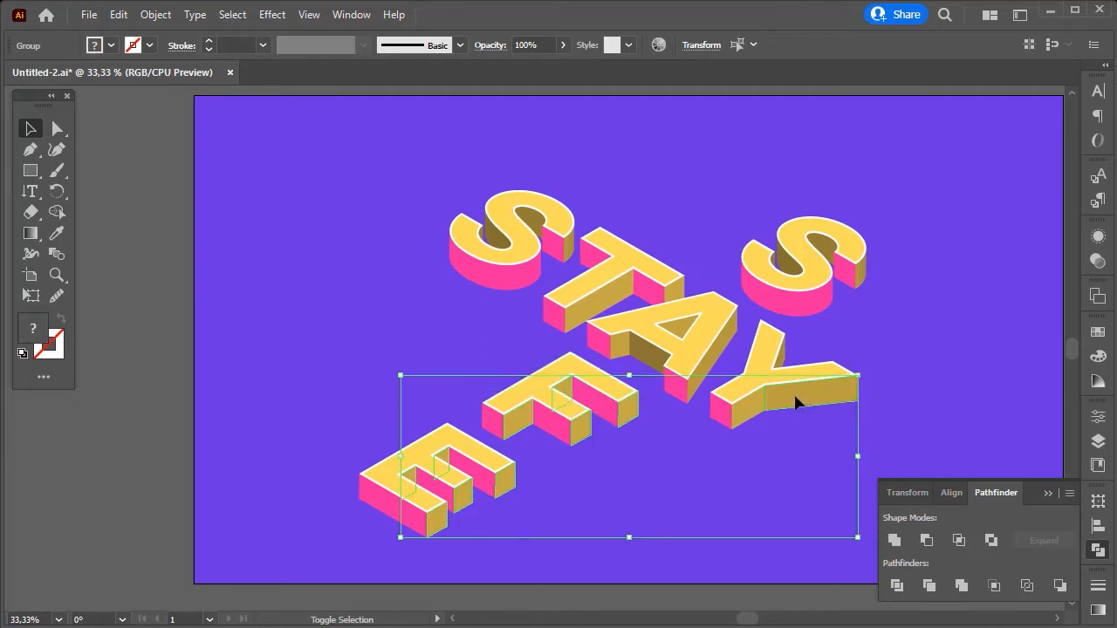
shift+click(712, 363)
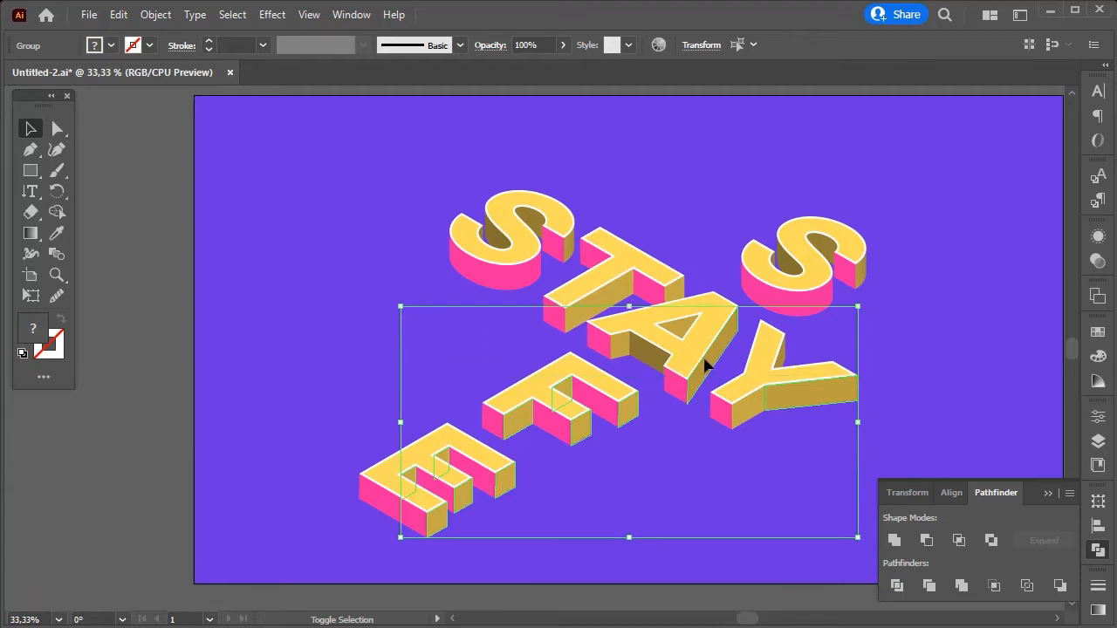
shift+click(601, 307)
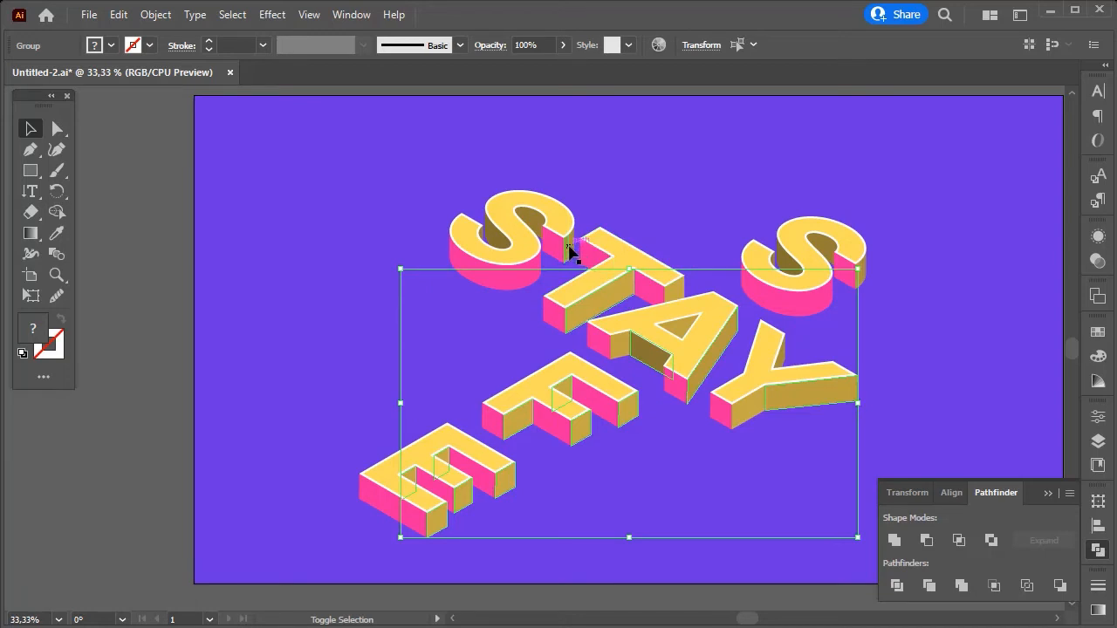
shift+click(743, 288)
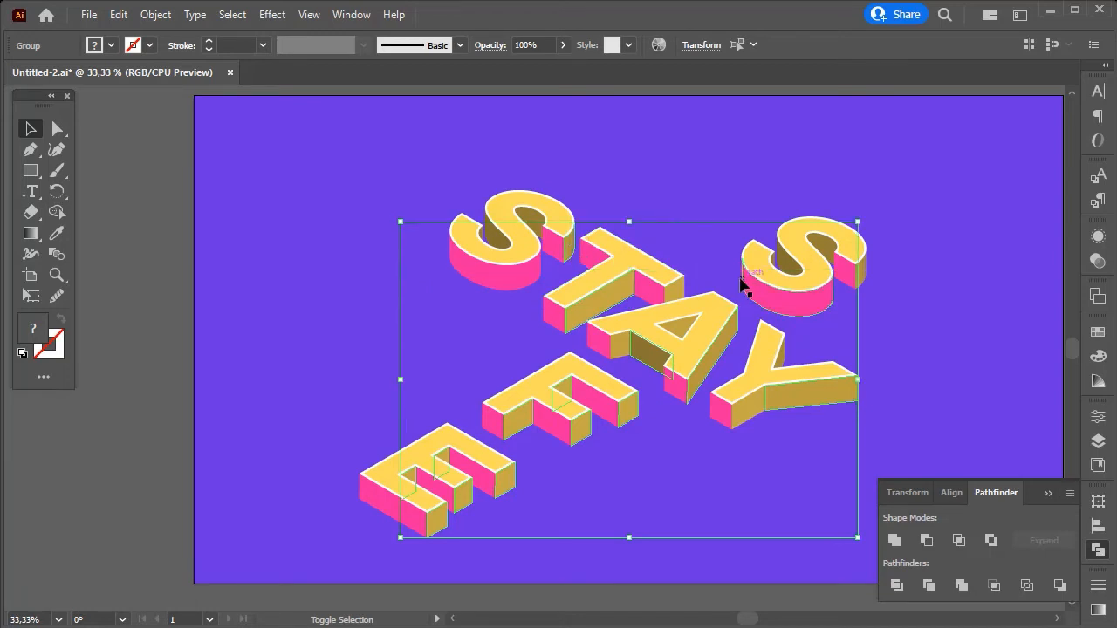
shift+click(861, 276)
scroll(415, 318, down, 1)
scroll(496, 338, up, 2)
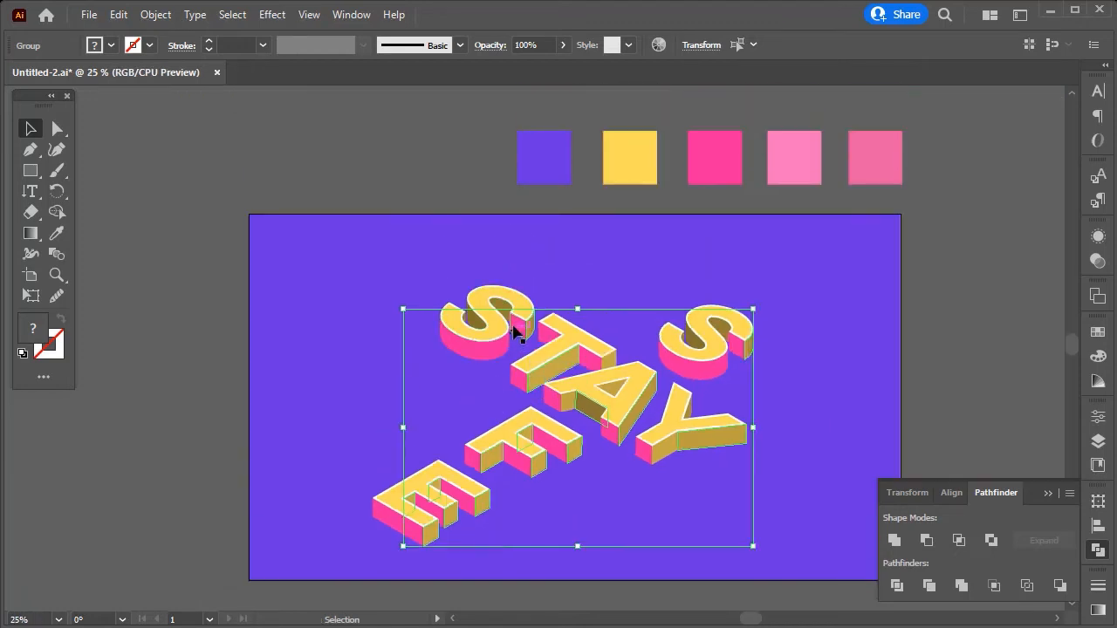
click(55, 233)
click(806, 175)
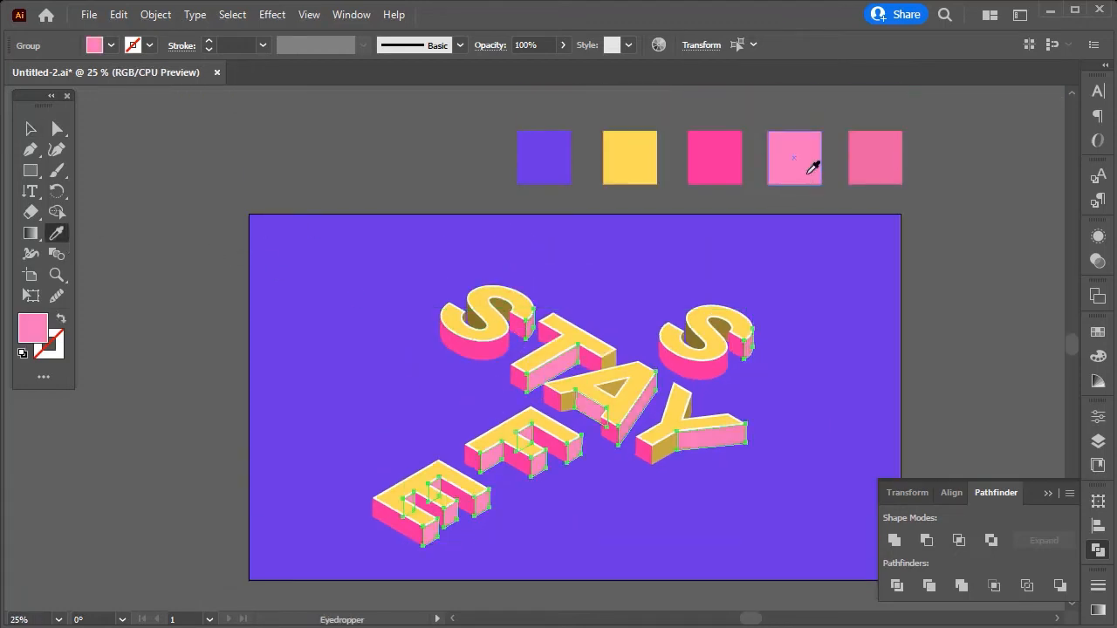
scroll(791, 178, down, 1)
scroll(791, 177, down, 1)
click(30, 128)
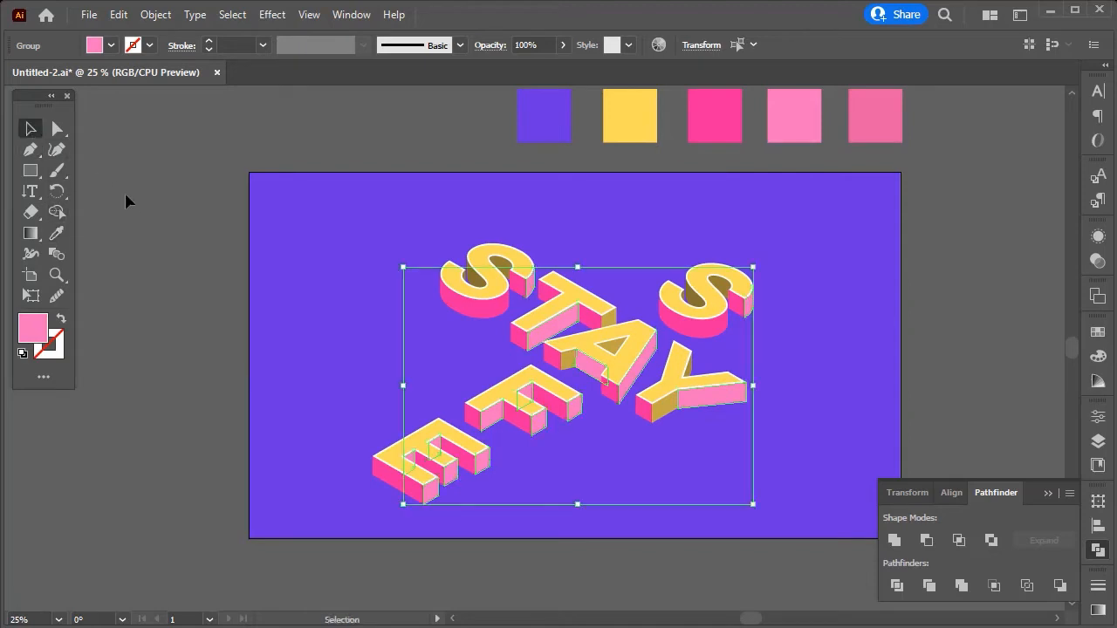
click(143, 207)
Step: Recolour the remaining gold and brown faces on Y, A, T and inside both S's with the palette's medium pink using the Eyedropper
scroll(615, 420, up, 1)
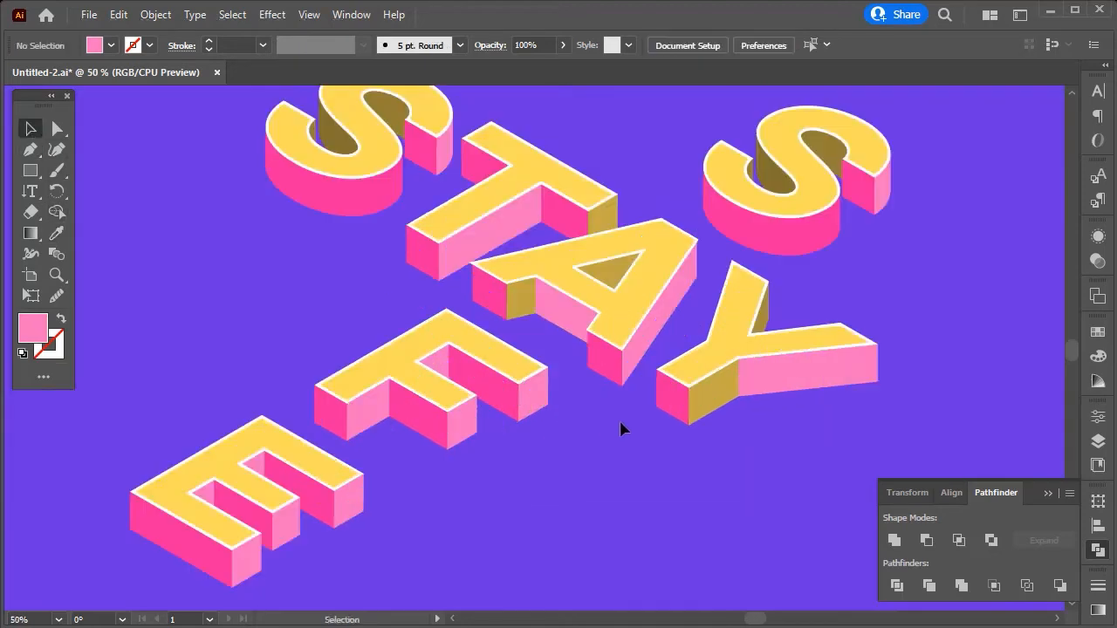
click(714, 414)
shift+click(765, 325)
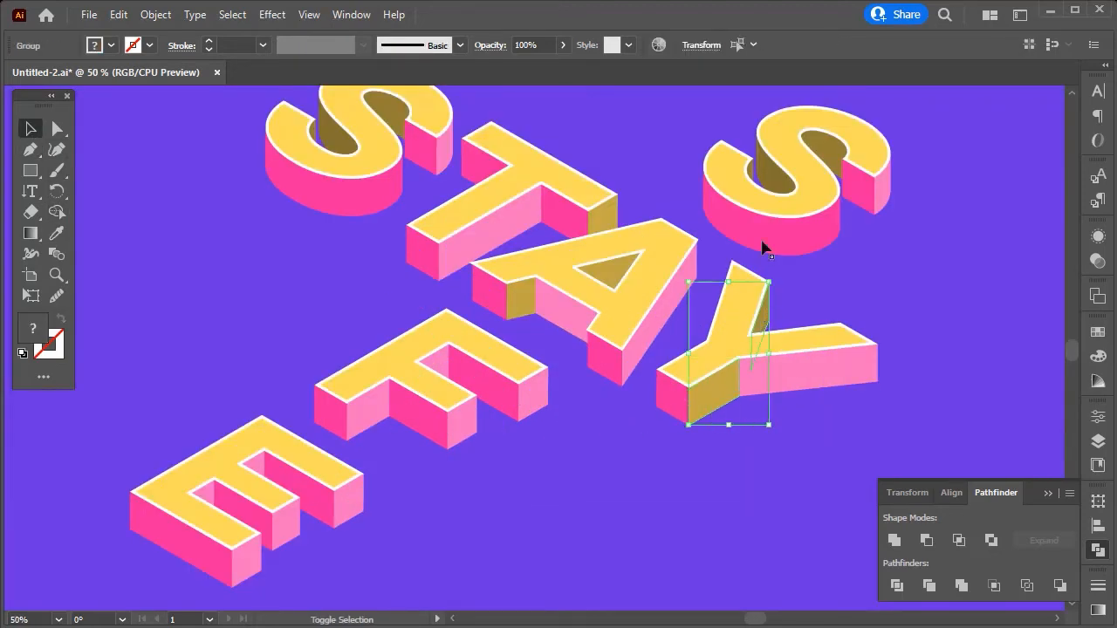
shift+click(776, 183)
shift+click(820, 157)
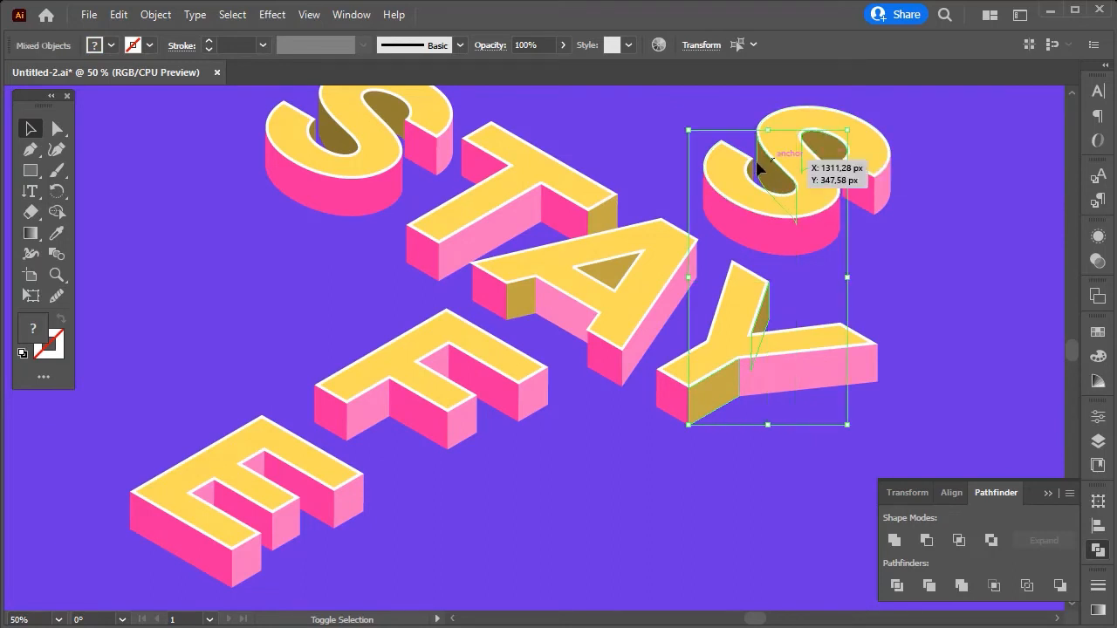
shift+click(594, 277)
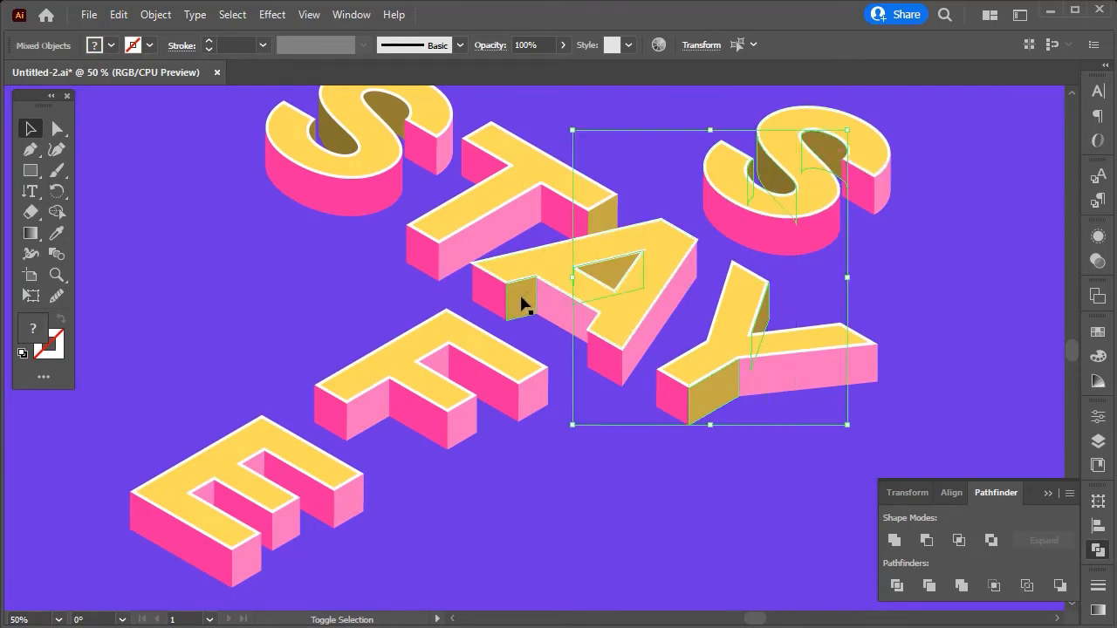
shift+click(524, 303)
scroll(524, 303, up, 3)
shift+click(611, 283)
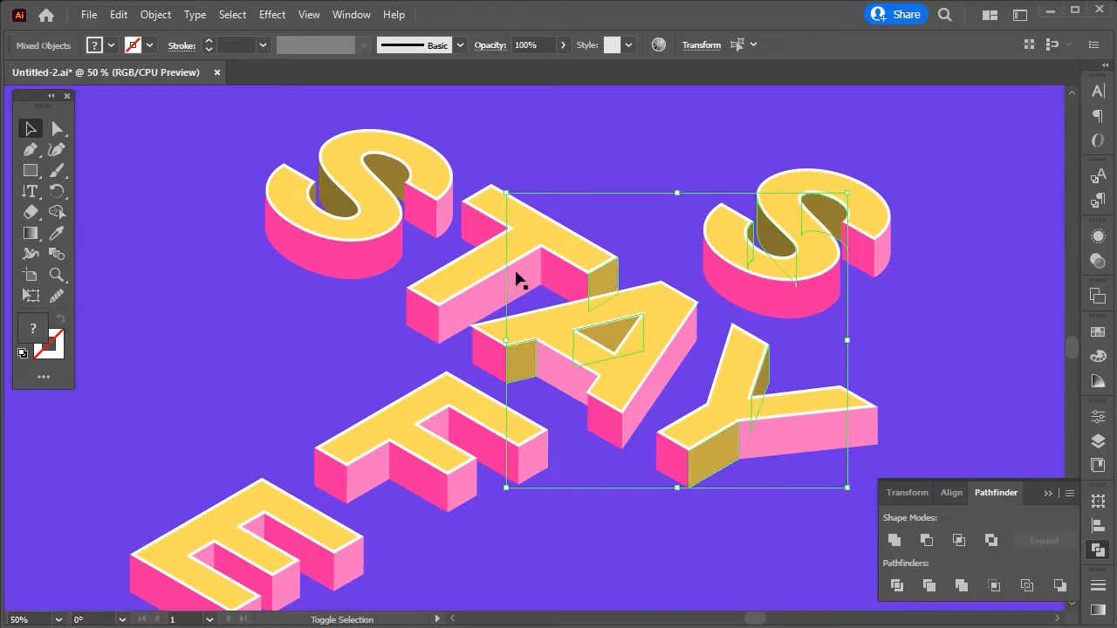
shift+click(393, 174)
shift+click(320, 197)
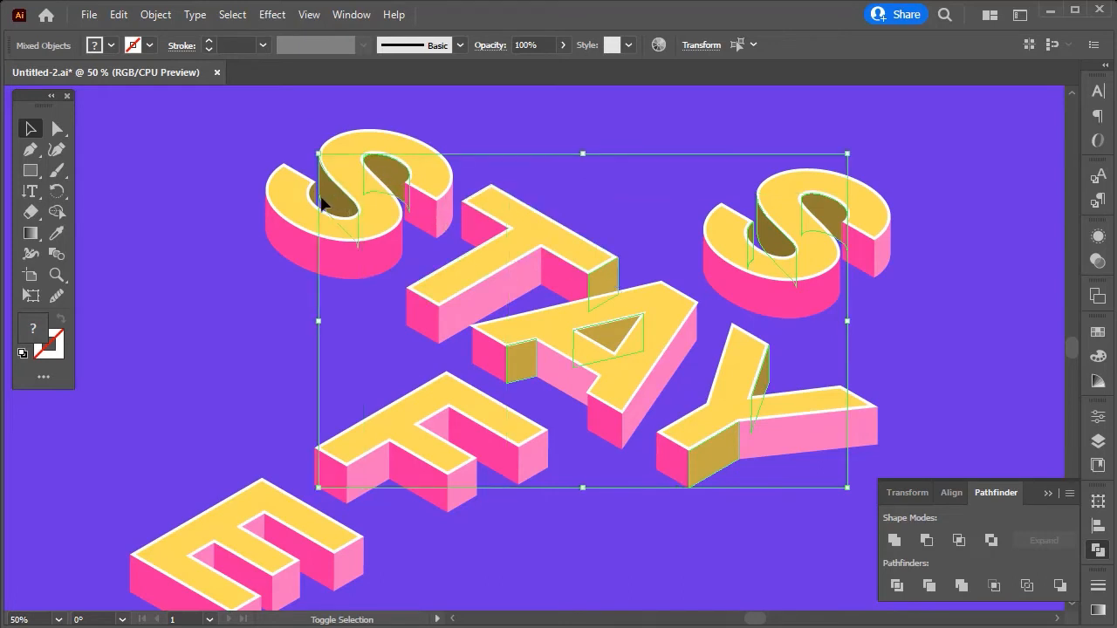
shift+click(314, 201)
scroll(373, 263, down, 3)
scroll(377, 264, up, 3)
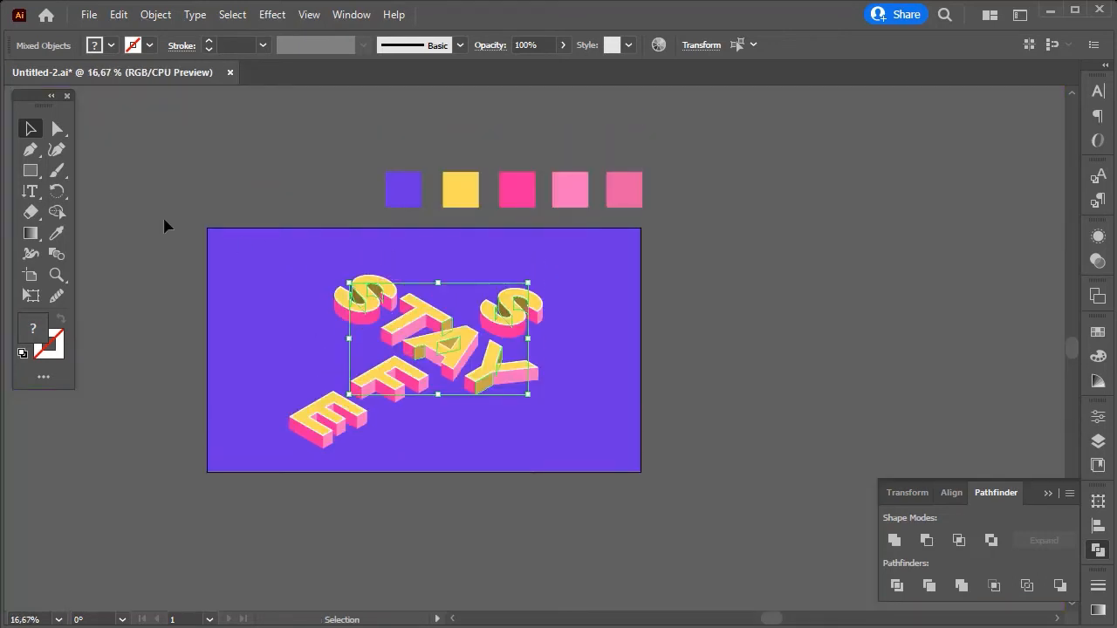
click(56, 233)
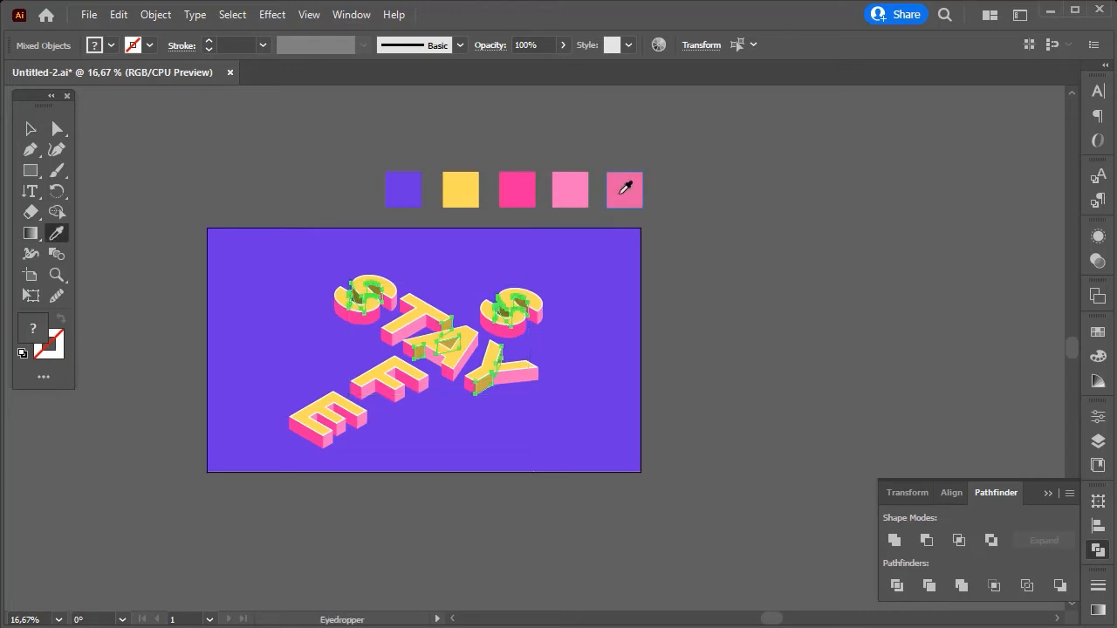
click(623, 189)
scroll(172, 352, up, 1)
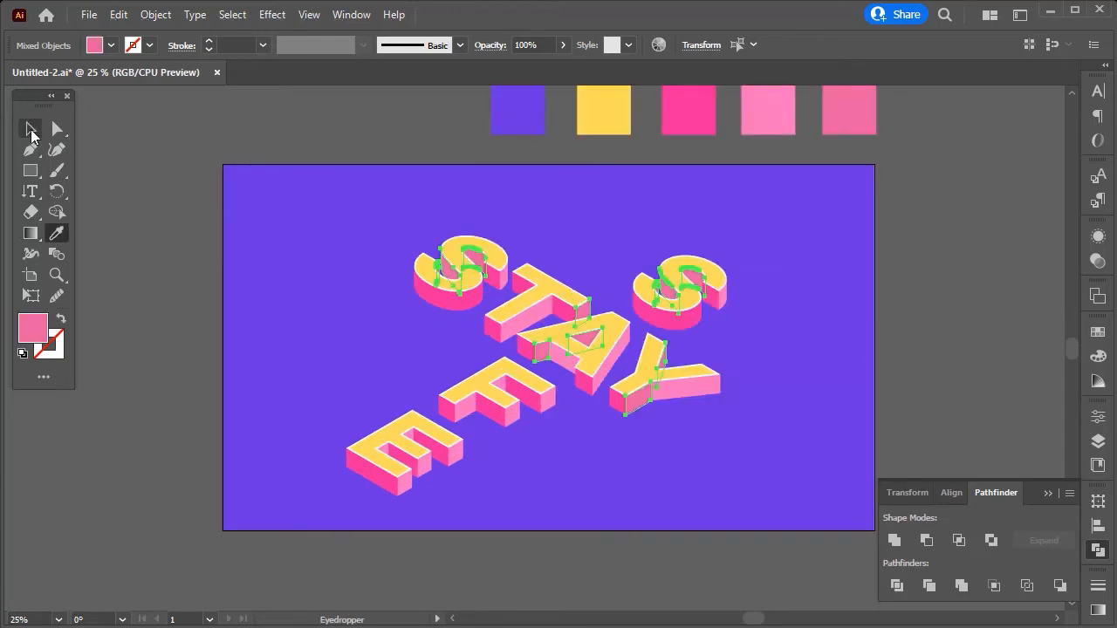
click(30, 130)
click(183, 316)
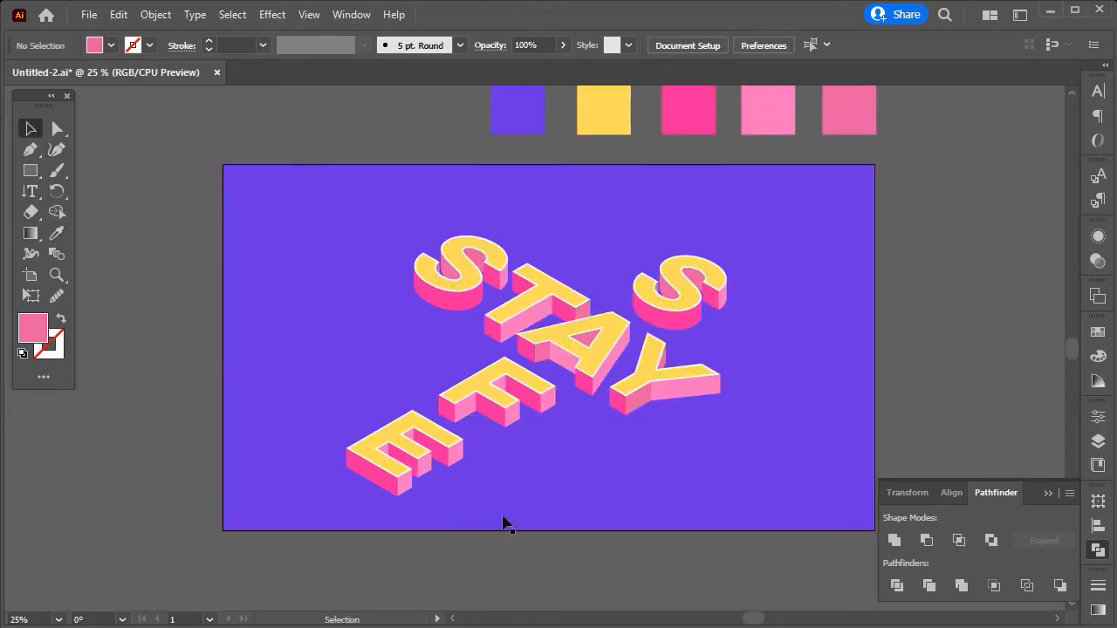
Step: Copy the yellow top-face group, paste it in place and move the copy up and to the left of the 3D letters
click(612, 332)
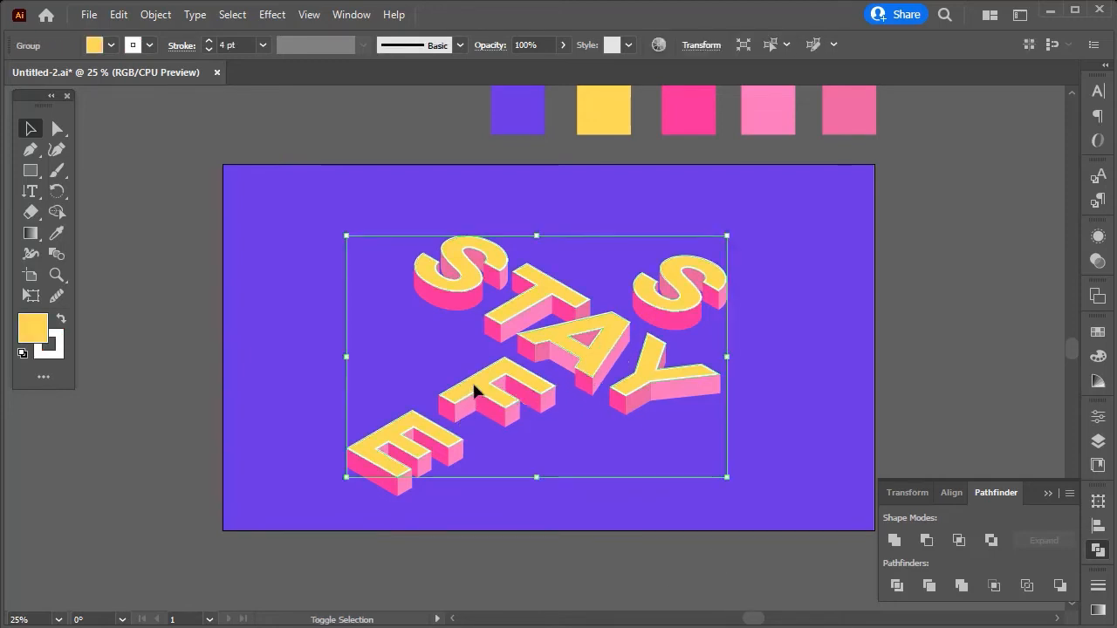
click(120, 16)
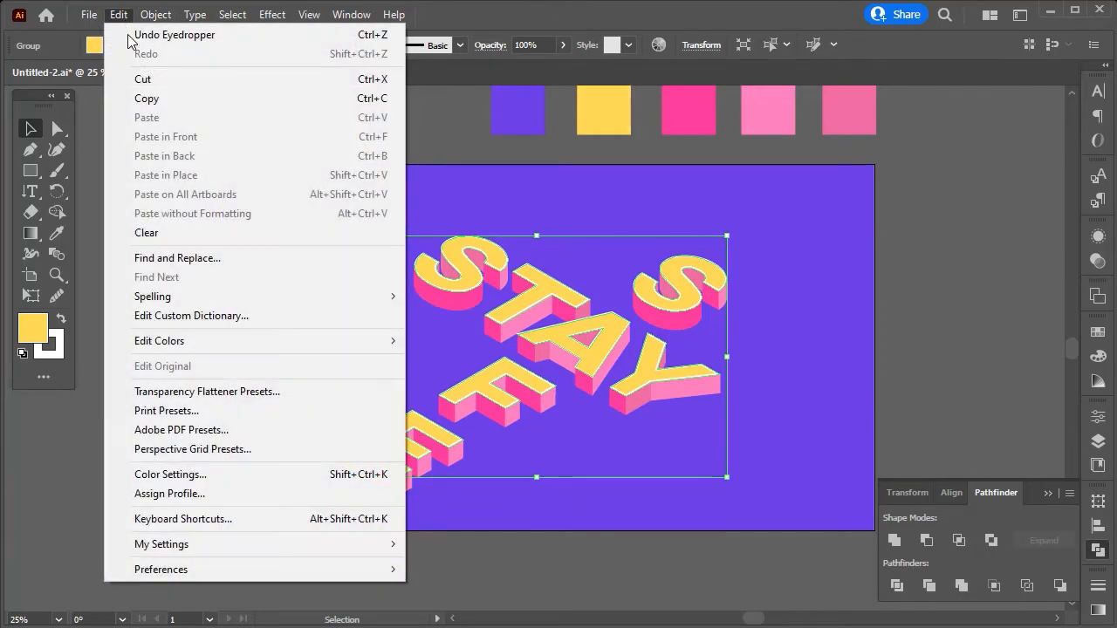
click(131, 95)
click(120, 16)
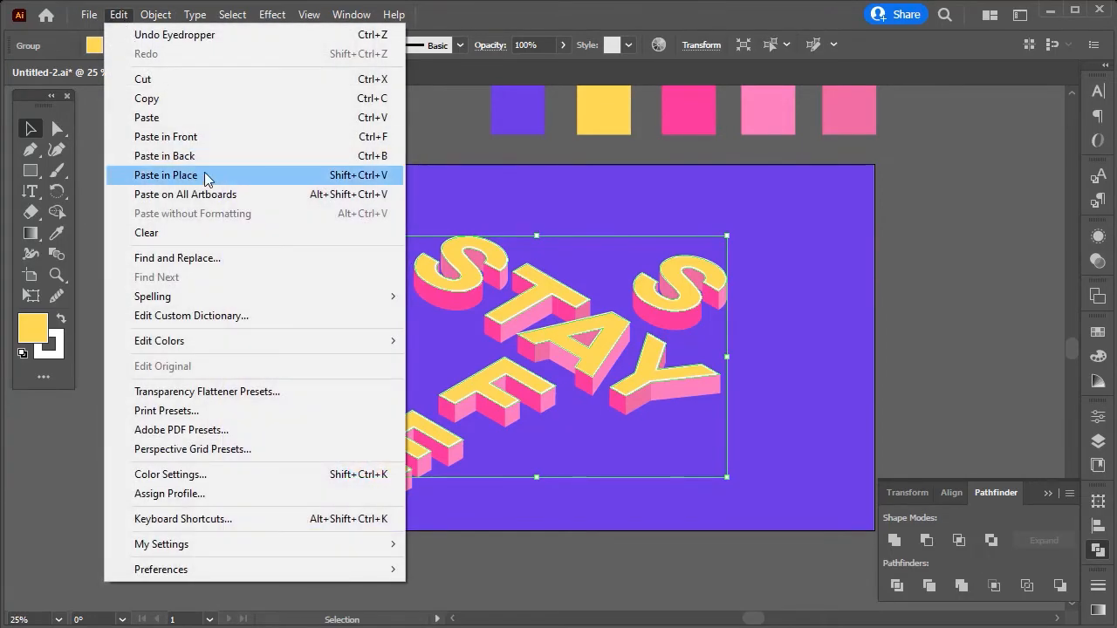
click(204, 172)
drag(515, 314, 494, 281)
Step: Set the copied lettering's fill and stroke to black and expand its appearance
scroll(474, 277, up, 1)
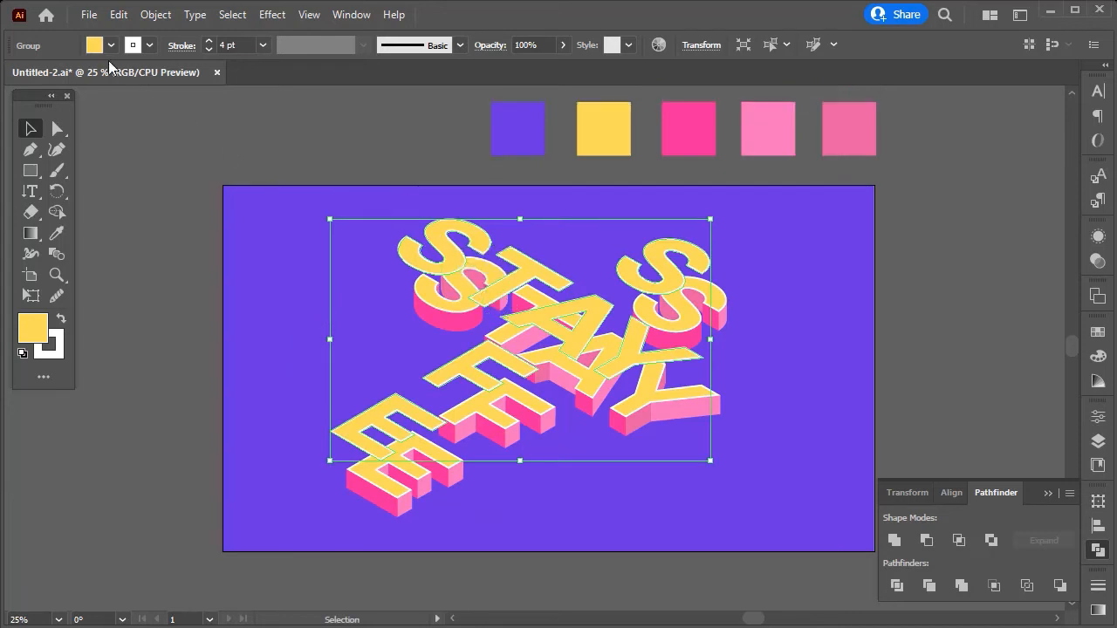
click(111, 45)
click(16, 77)
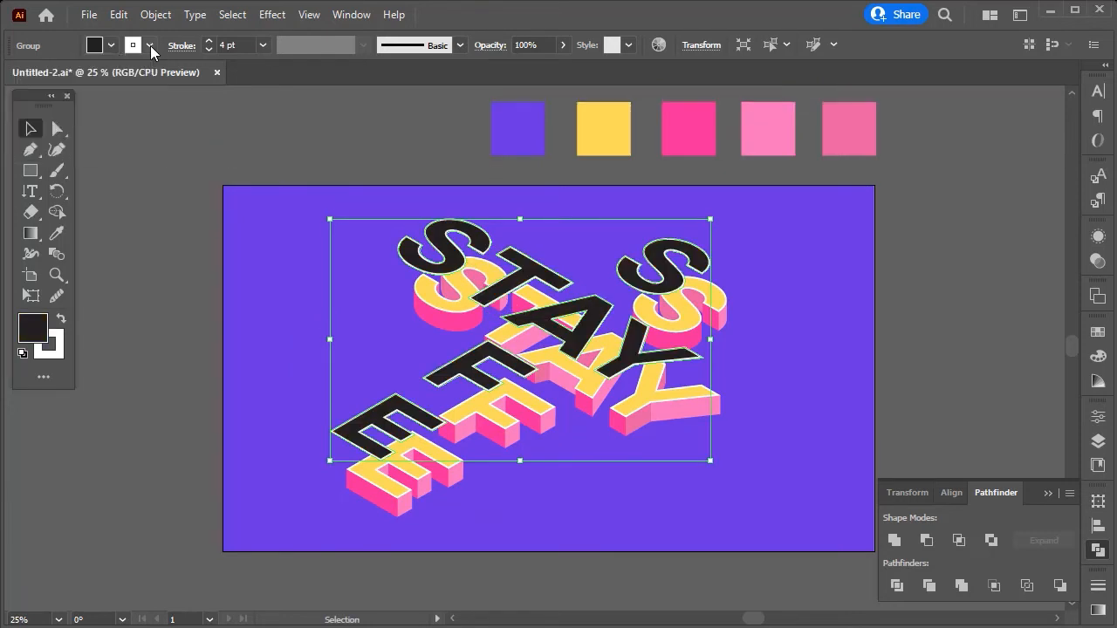
click(15, 77)
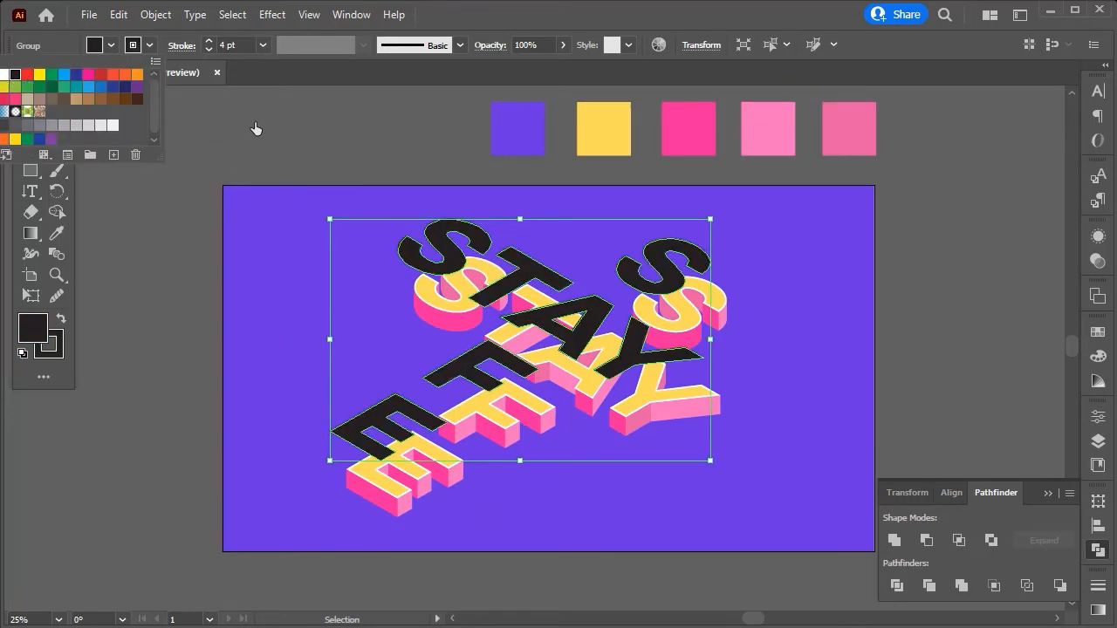
click(156, 15)
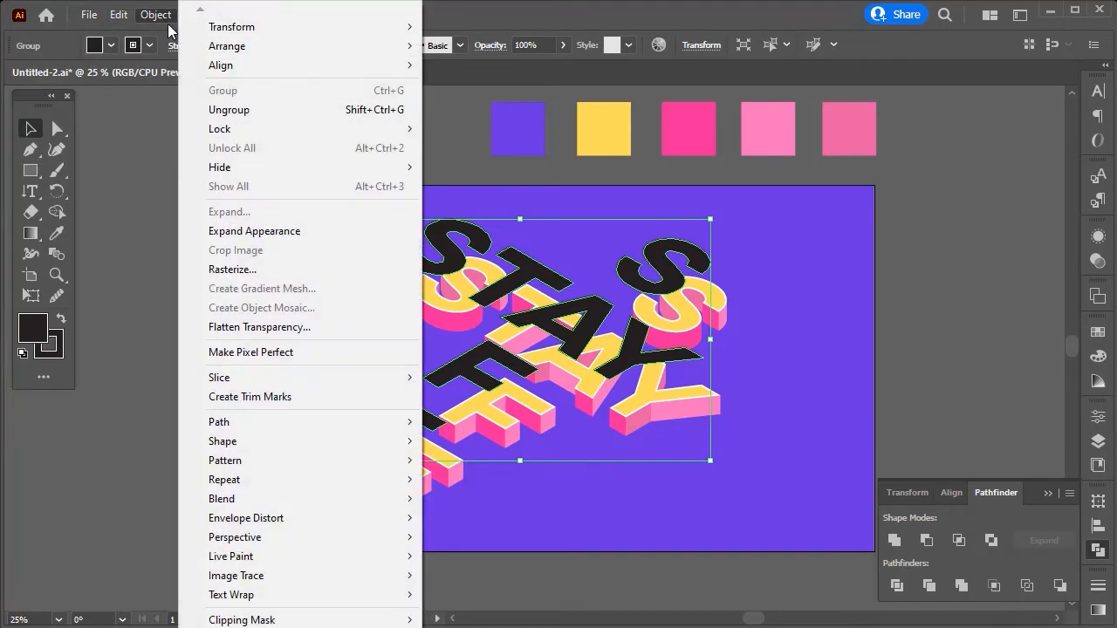
click(255, 232)
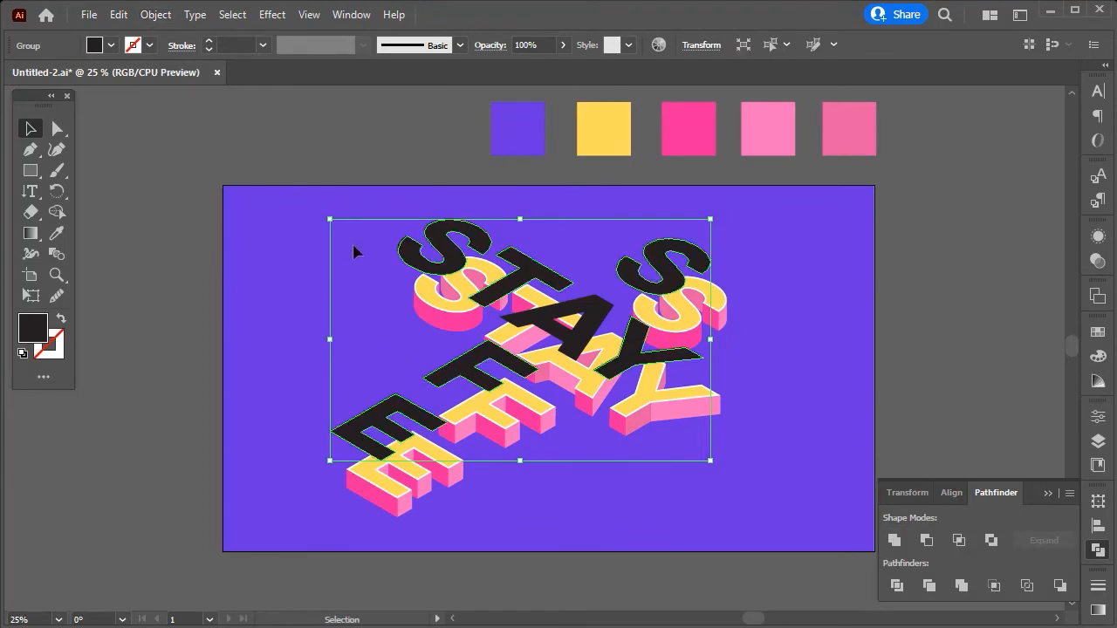
Step: Duplicate the black lettering slightly down and to the left, then nudge the duplicate up about 8 px and left about 2 px
alt+scroll(417, 235, up, 3)
alt+drag(373, 305, 352, 311)
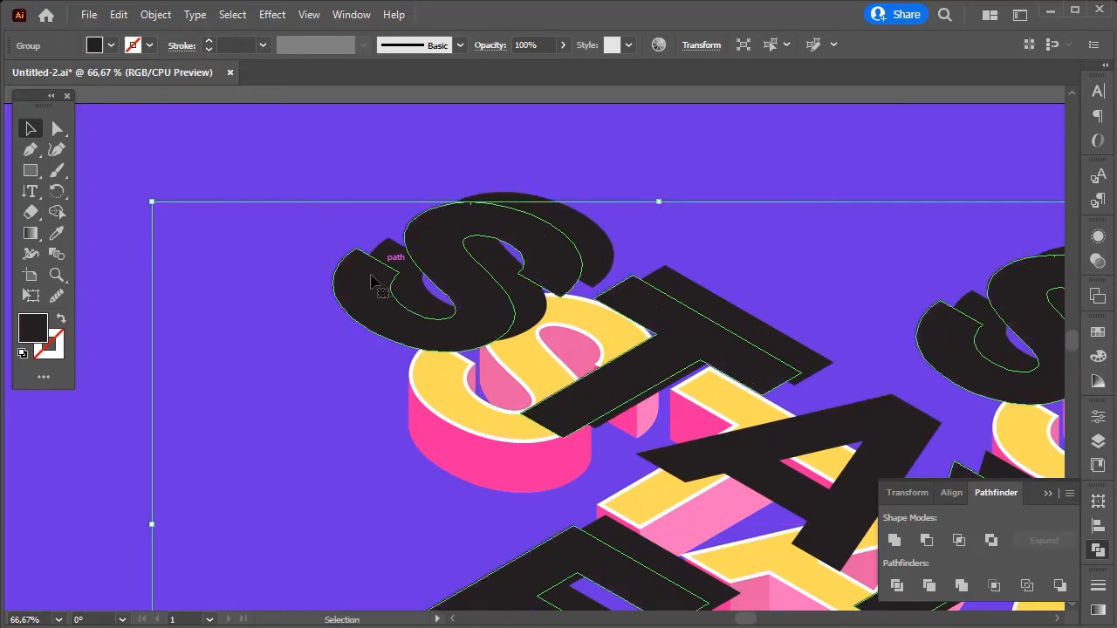
alt+scroll(357, 236, up, 4)
drag(374, 385, 367, 357)
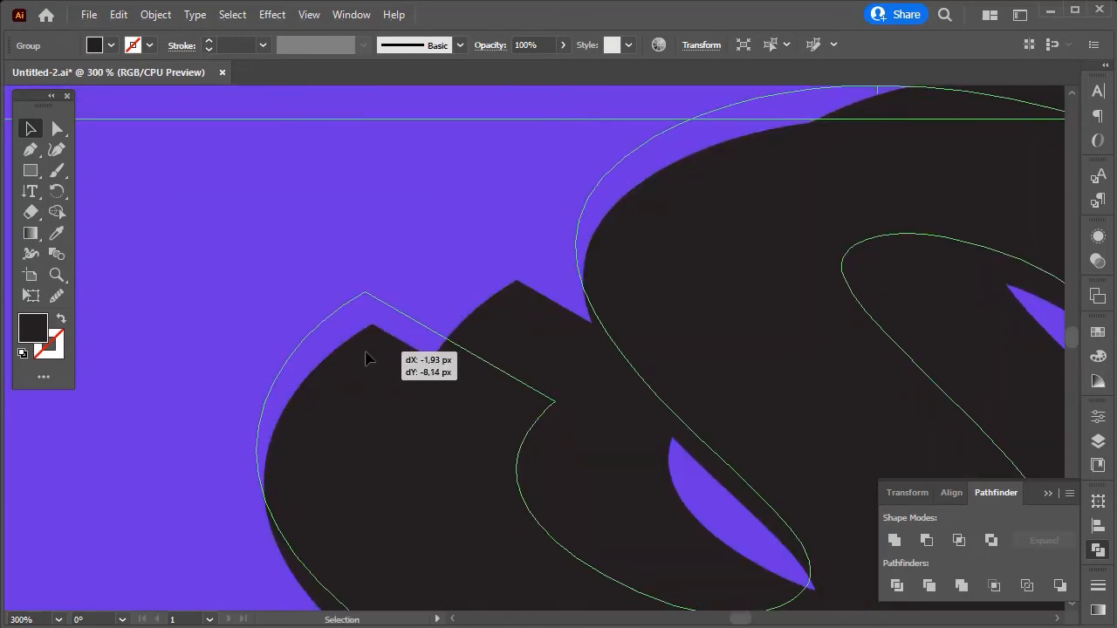
alt+scroll(444, 344, down, 4)
alt+scroll(393, 304, down, 3)
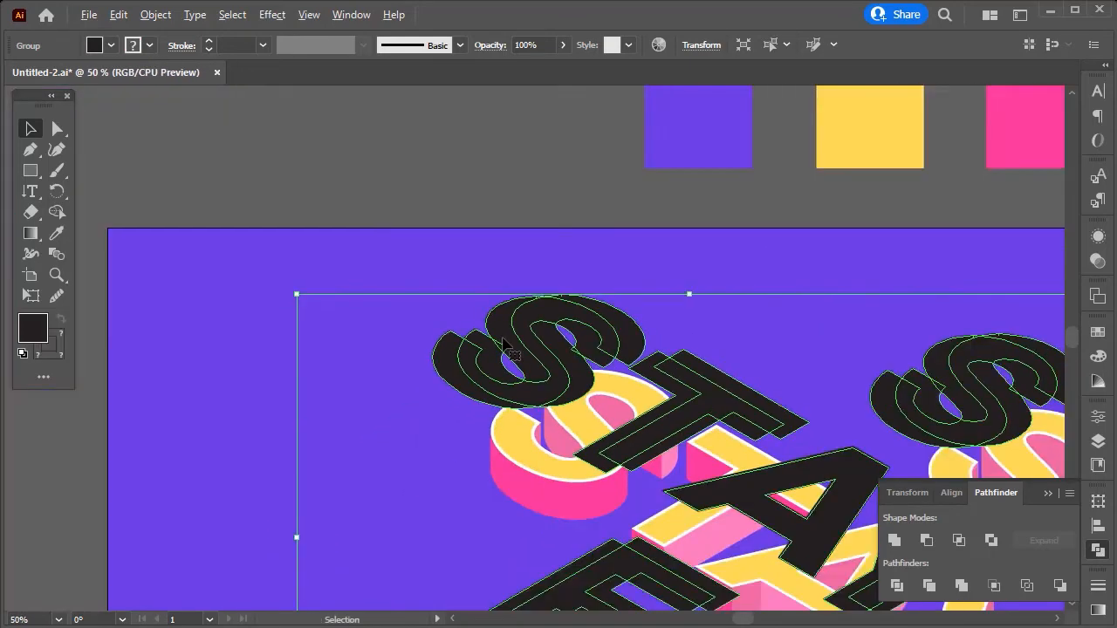
alt+scroll(374, 300, down, 1)
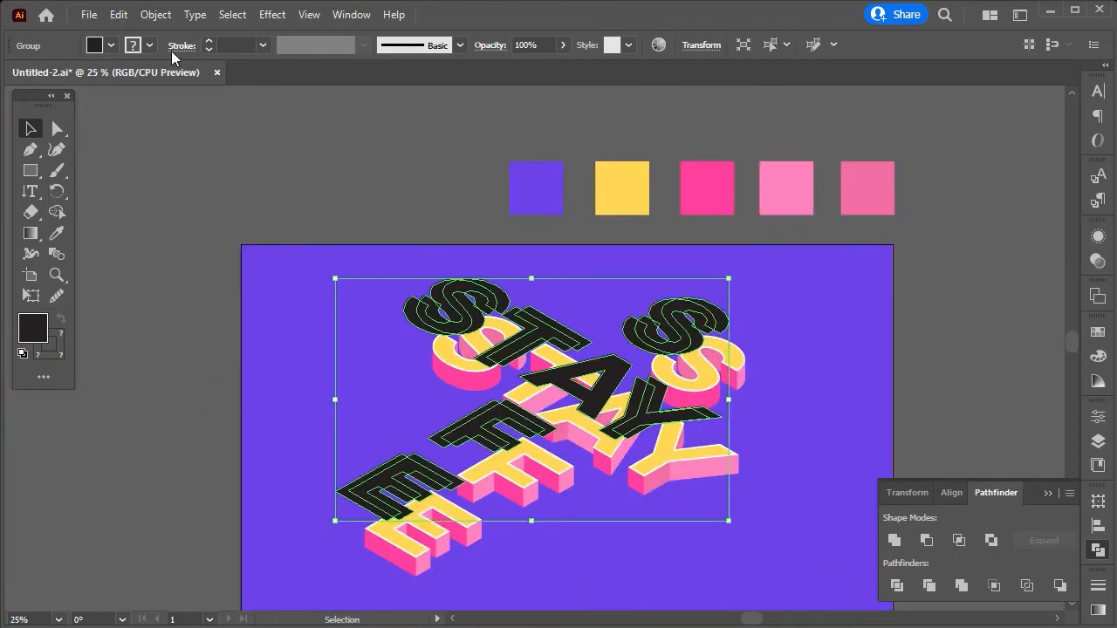
Step: Blend the two black lettering copies together and set the blend spacing to 250 specified steps
click(159, 15)
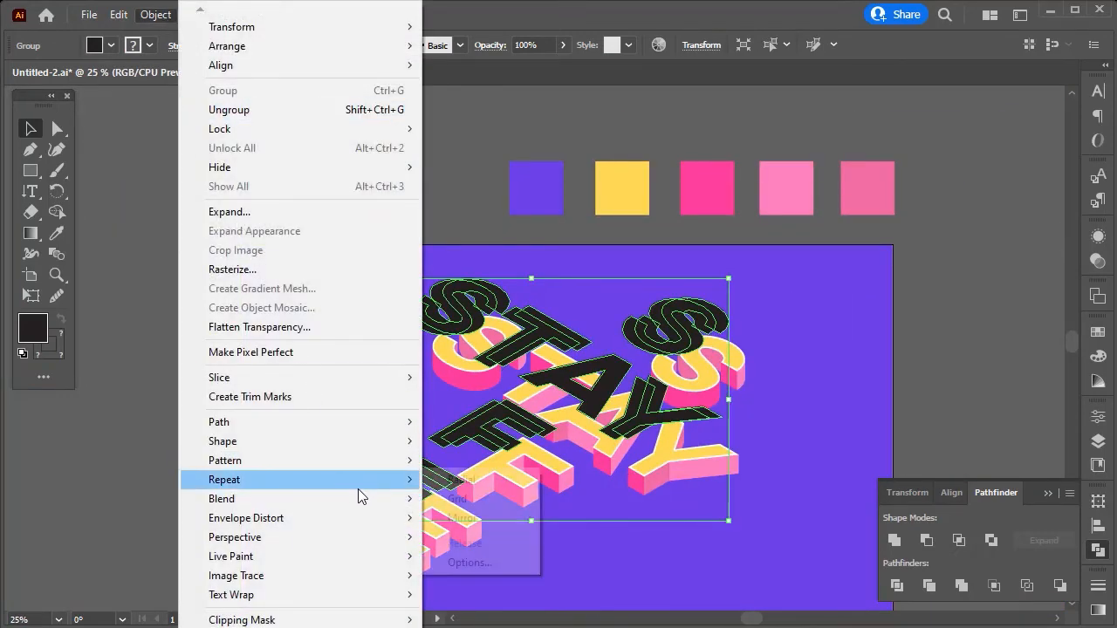
mouse_move(367, 499)
click(458, 500)
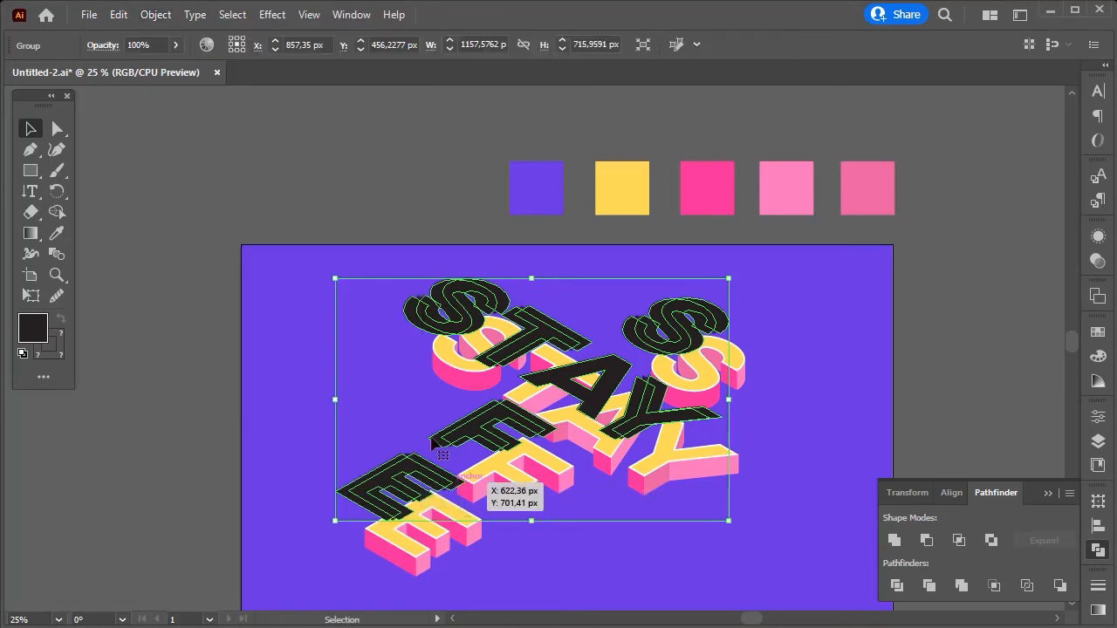
click(154, 15)
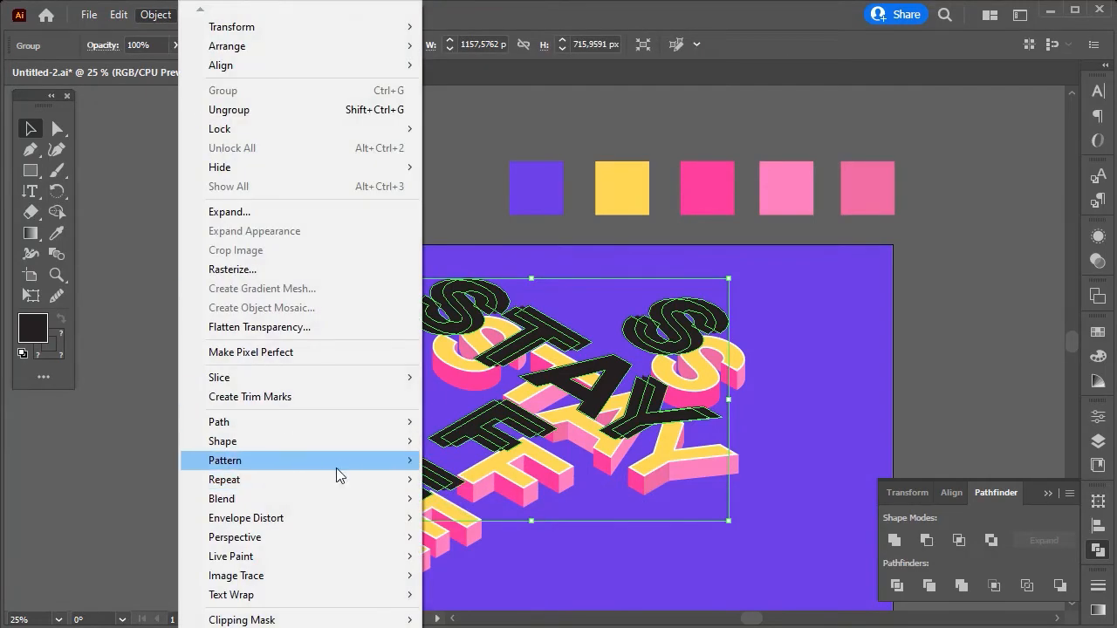
mouse_move(351, 498)
click(464, 543)
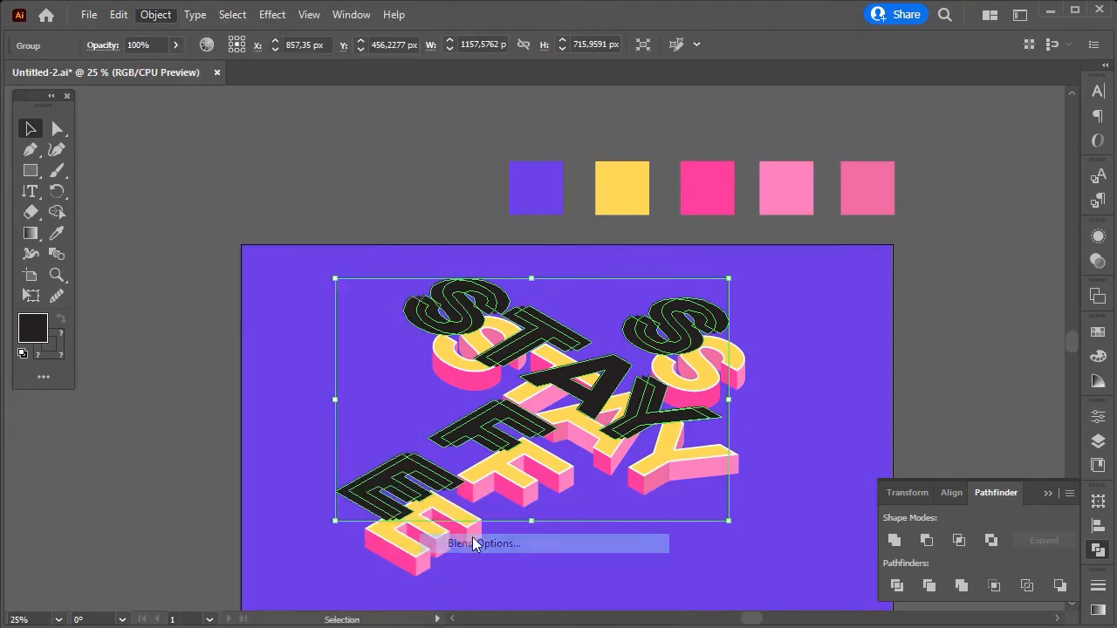
click(555, 283)
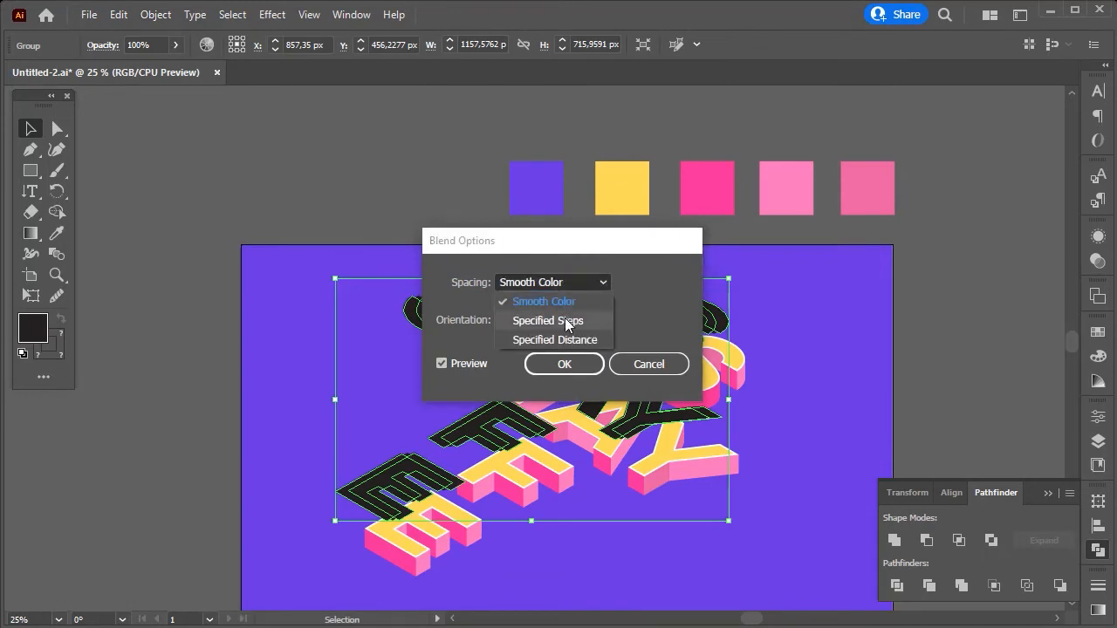
click(555, 339)
click(564, 282)
click(569, 321)
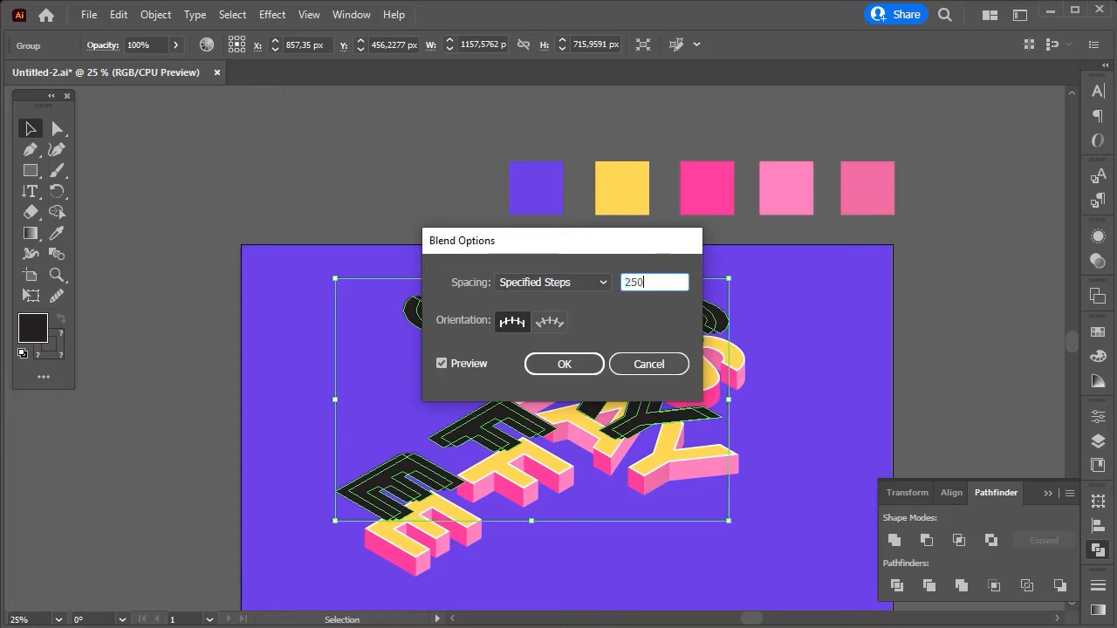
click(589, 365)
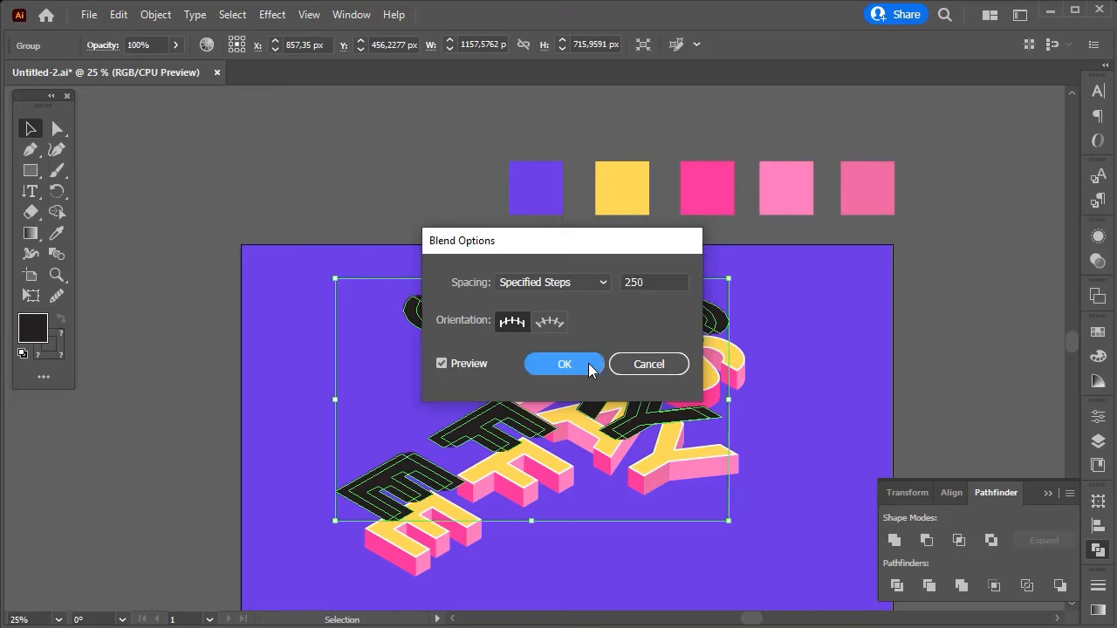
Step: Expand the black blend's object, fill and stroke, and unite the pieces into solid shadow shapes with Pathfinder
click(154, 24)
click(249, 219)
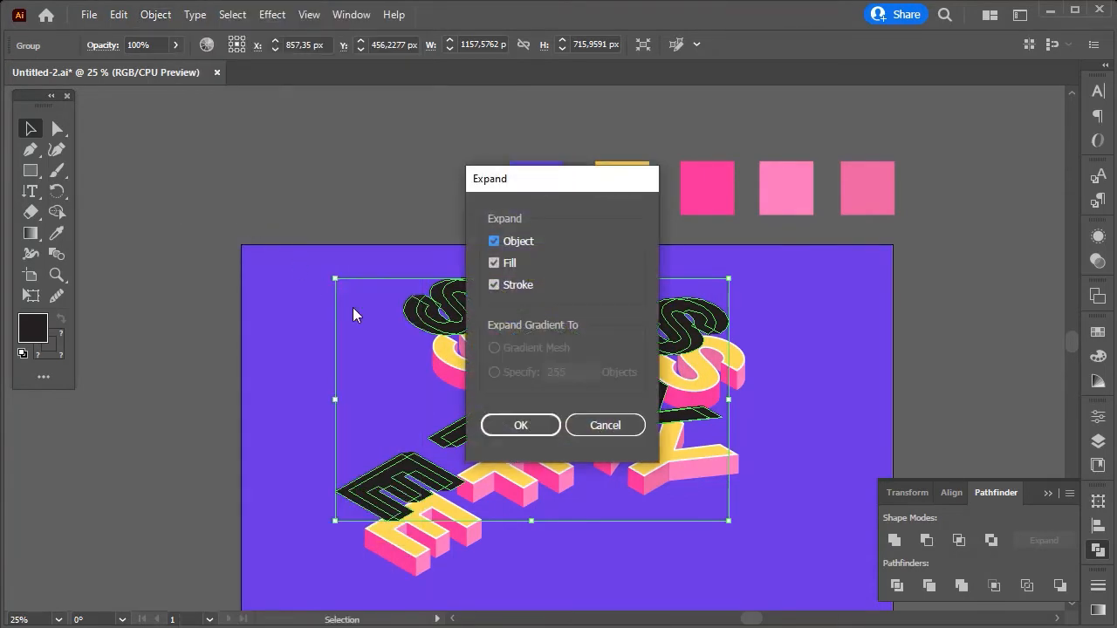
click(487, 421)
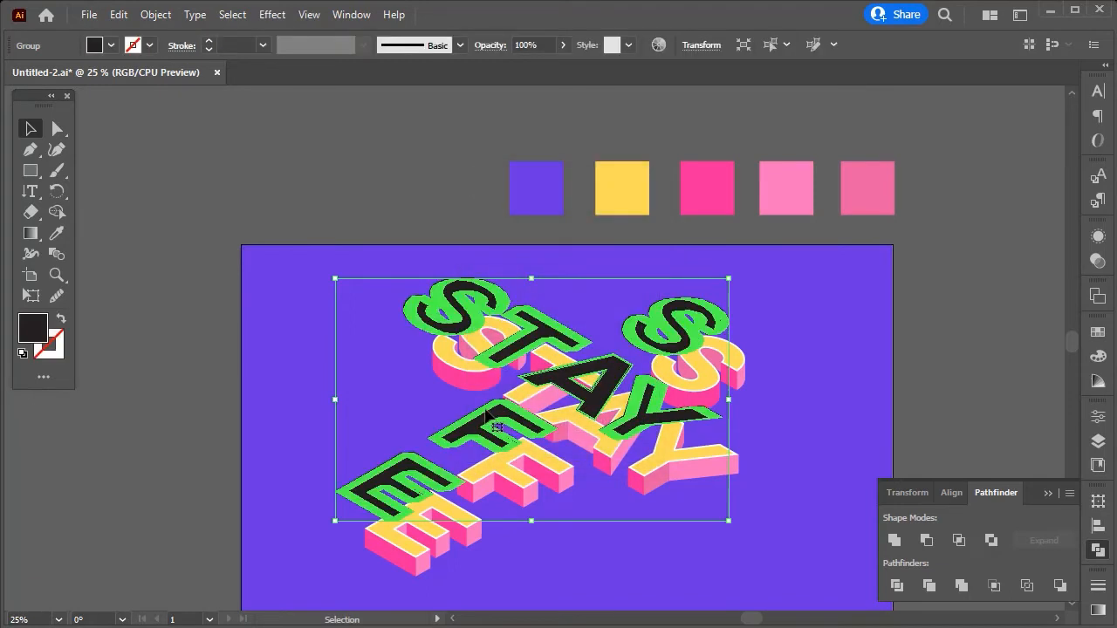
click(903, 543)
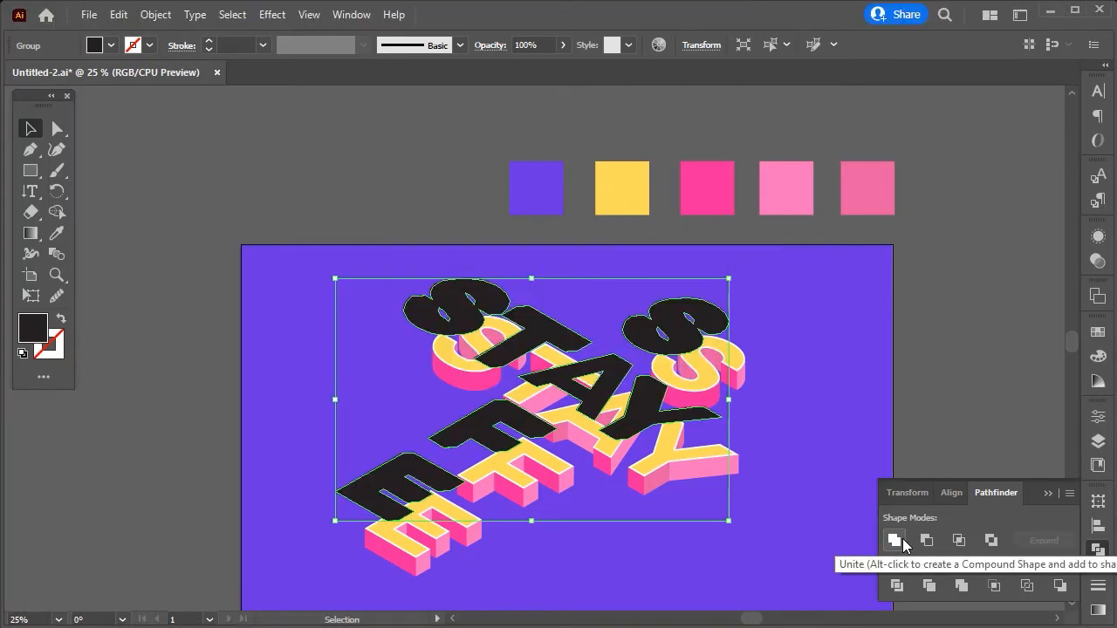
Step: Create a new layer named Shadow and place it directly below the Isometric Text layer
click(1096, 444)
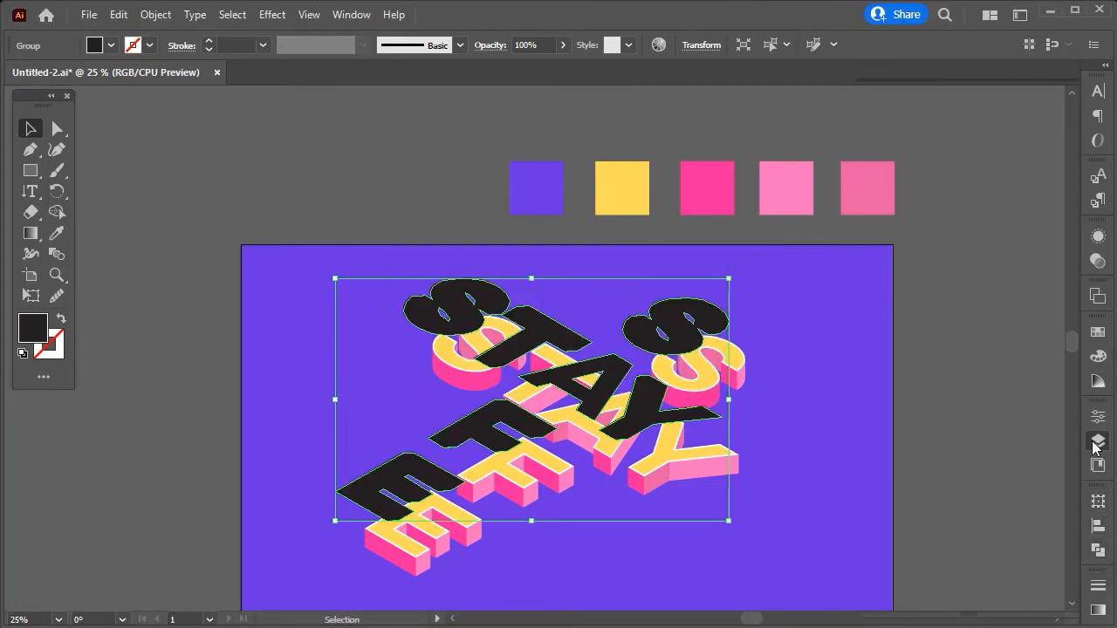
click(1028, 602)
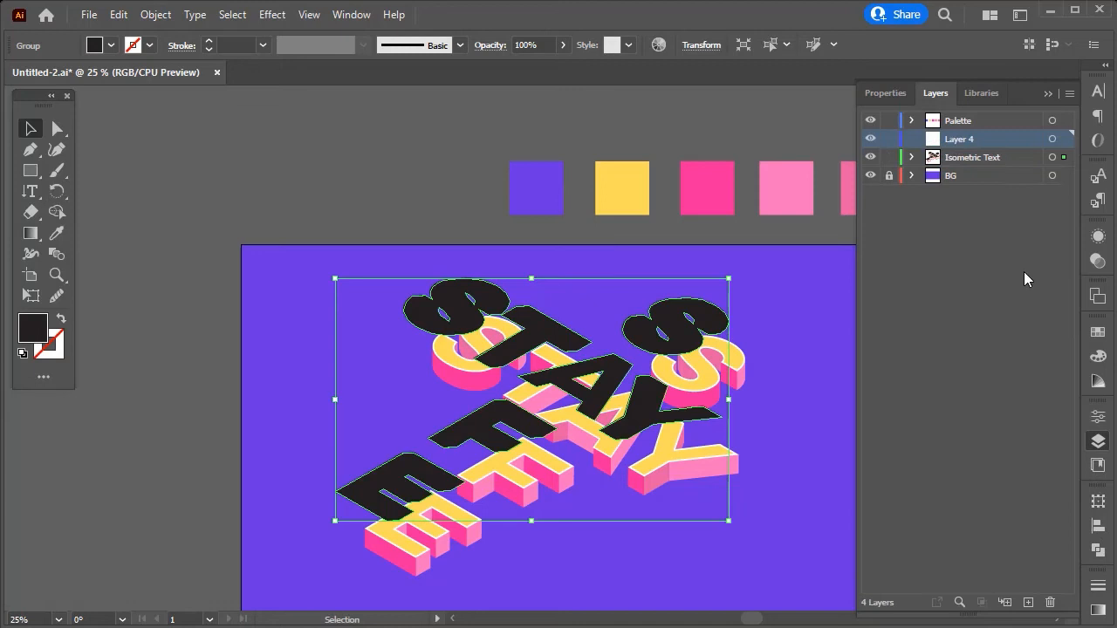
double_click(965, 141)
text(Shadow)
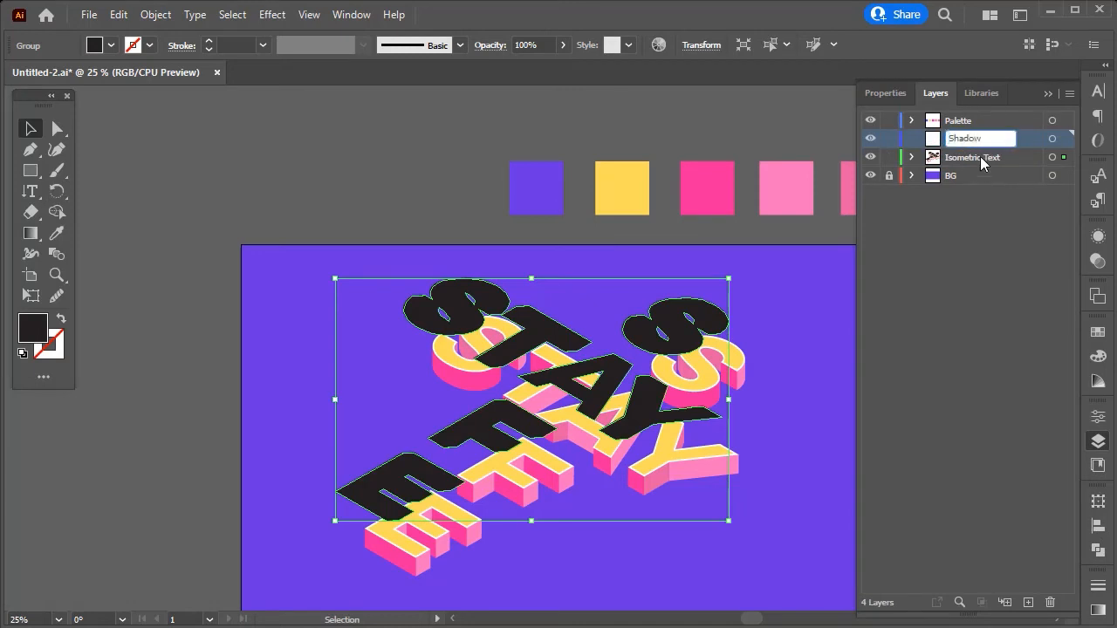
click(980, 157)
drag(981, 137, 981, 166)
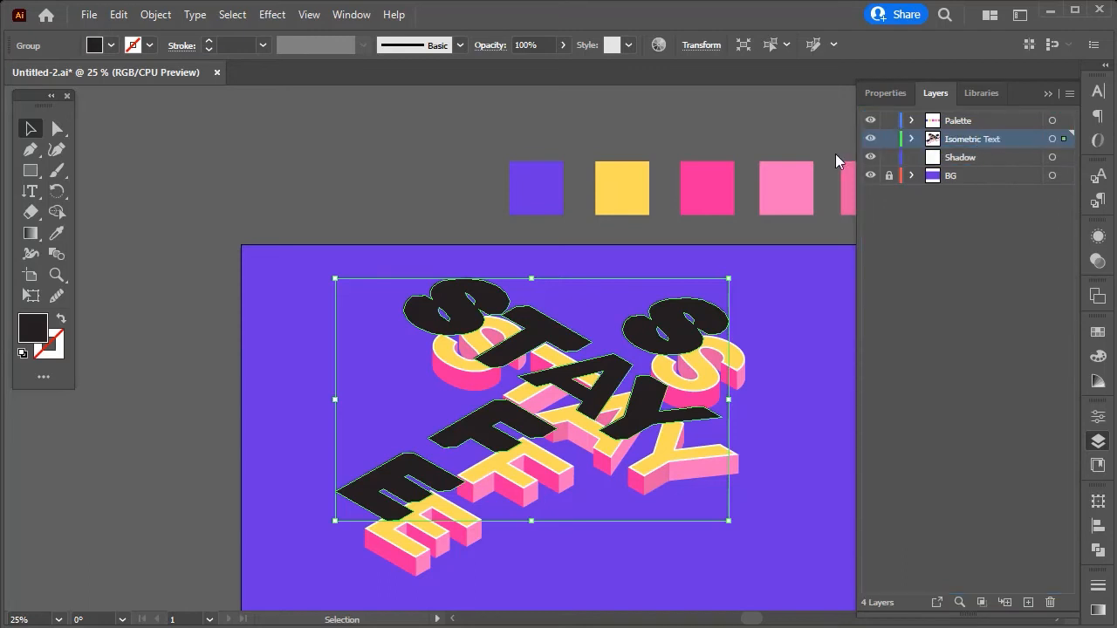
Step: Transfer the black shapes to the Shadow layer and move them behind the letters so the shadow corners meet the letters' bottom edges
click(1065, 157)
scroll(420, 330, up, 3)
drag(420, 330, 411, 427)
scroll(411, 372, down, 3)
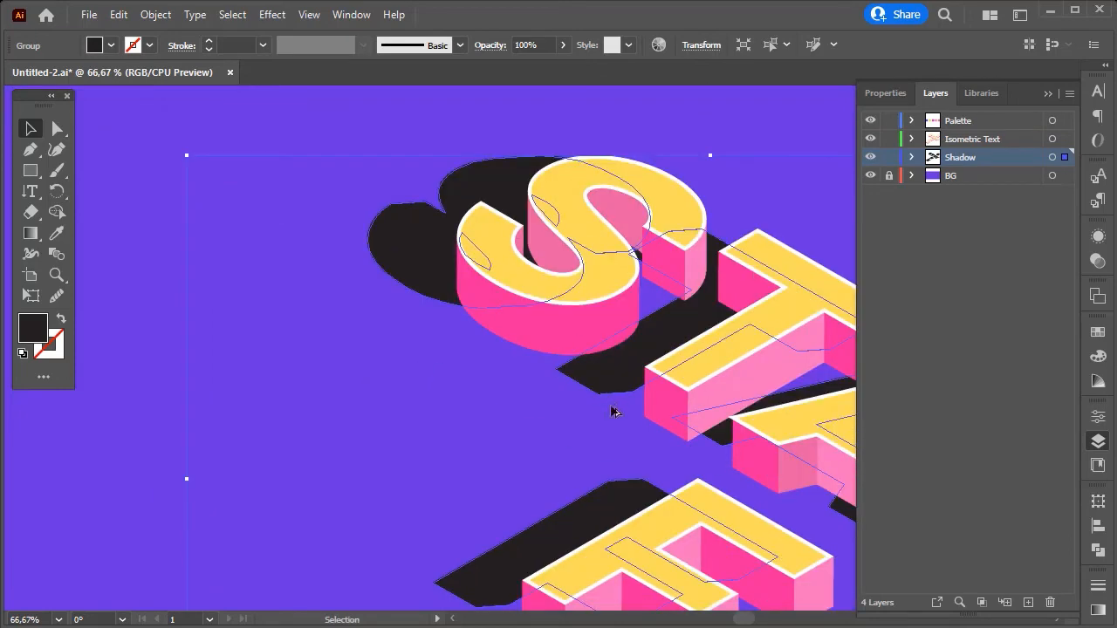
scroll(613, 407, up, 3)
drag(626, 349, 639, 465)
scroll(497, 419, down, 1)
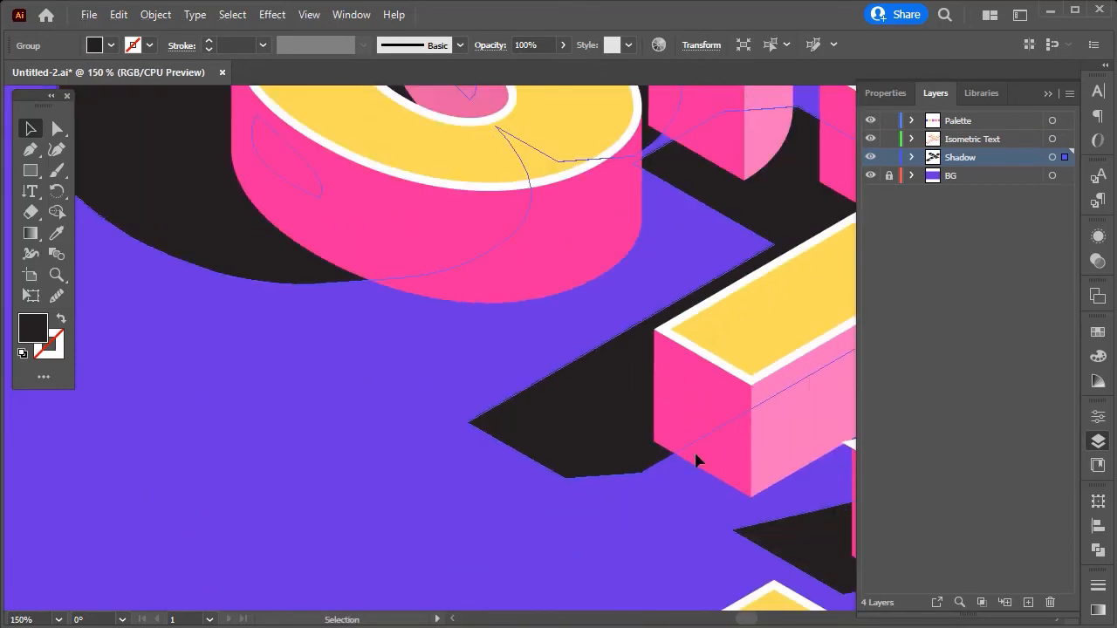
scroll(696, 460, up, 1)
scroll(588, 392, down, 2)
drag(630, 394, 721, 424)
scroll(786, 426, up, 1)
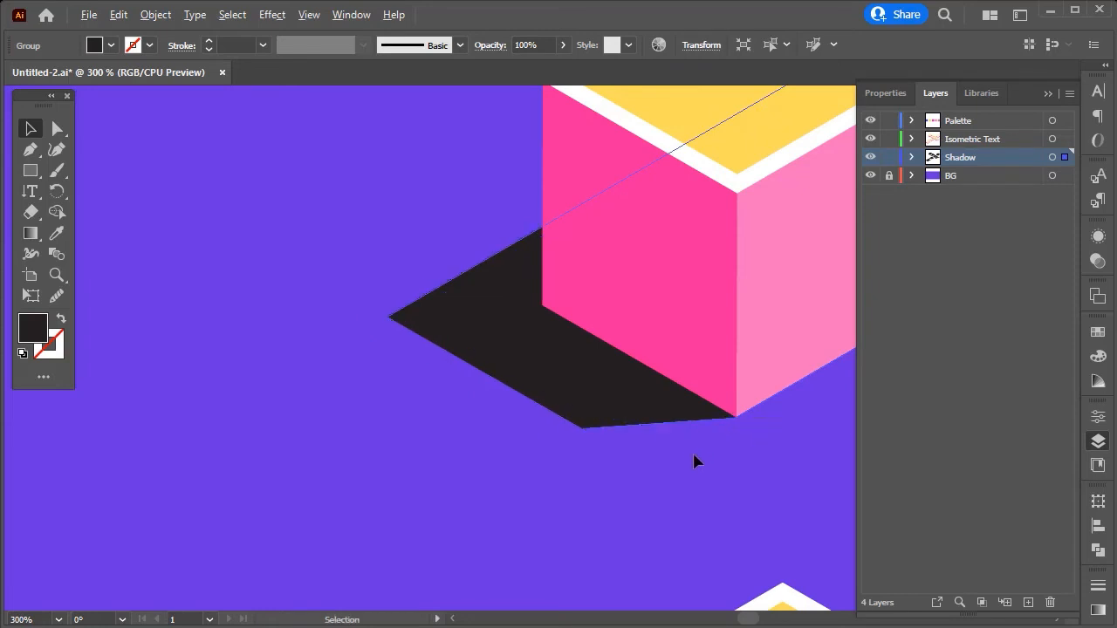
scroll(696, 454, down, 3)
scroll(543, 458, down, 4)
scroll(442, 445, down, 2)
scroll(341, 389, down, 1)
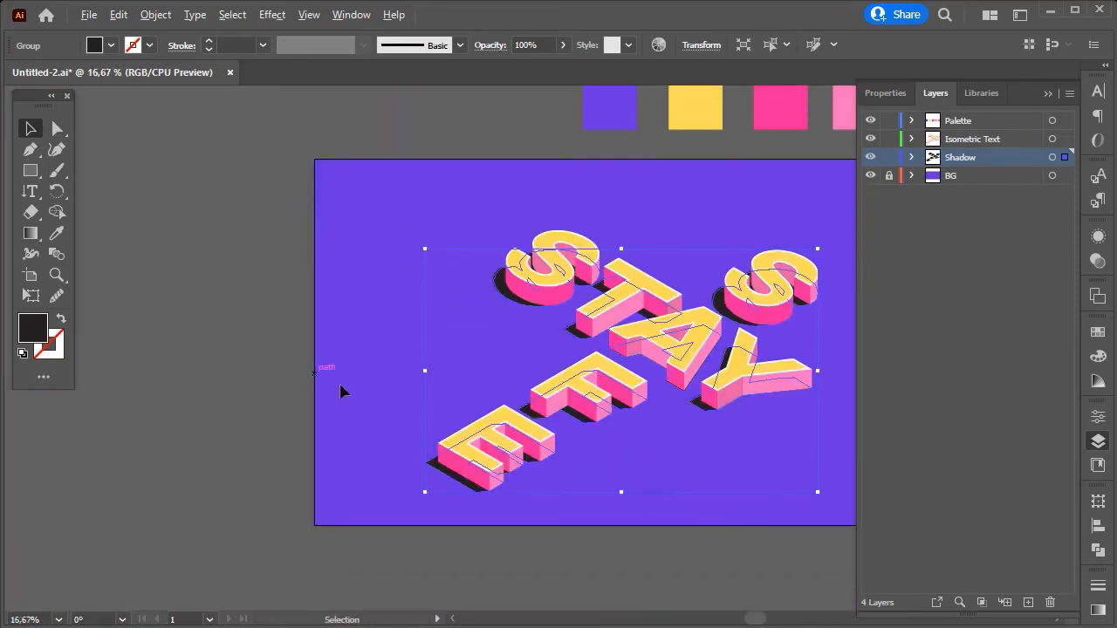
scroll(559, 415, up, 1)
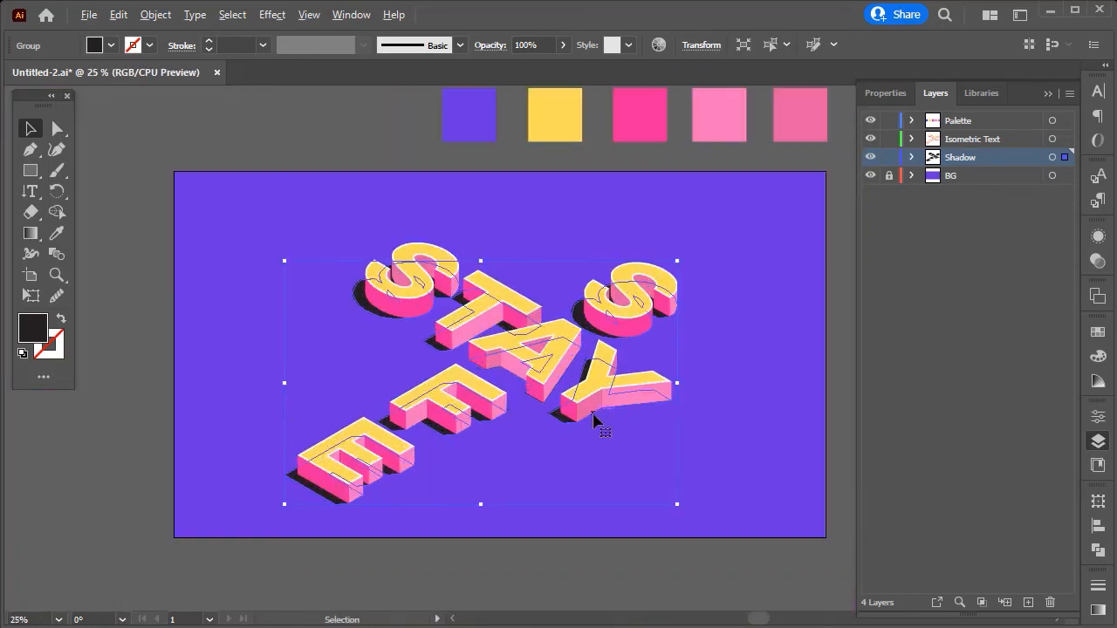
Step: Set the shadow shapes' opacity to 50%
click(564, 45)
drag(533, 41, 447, 40)
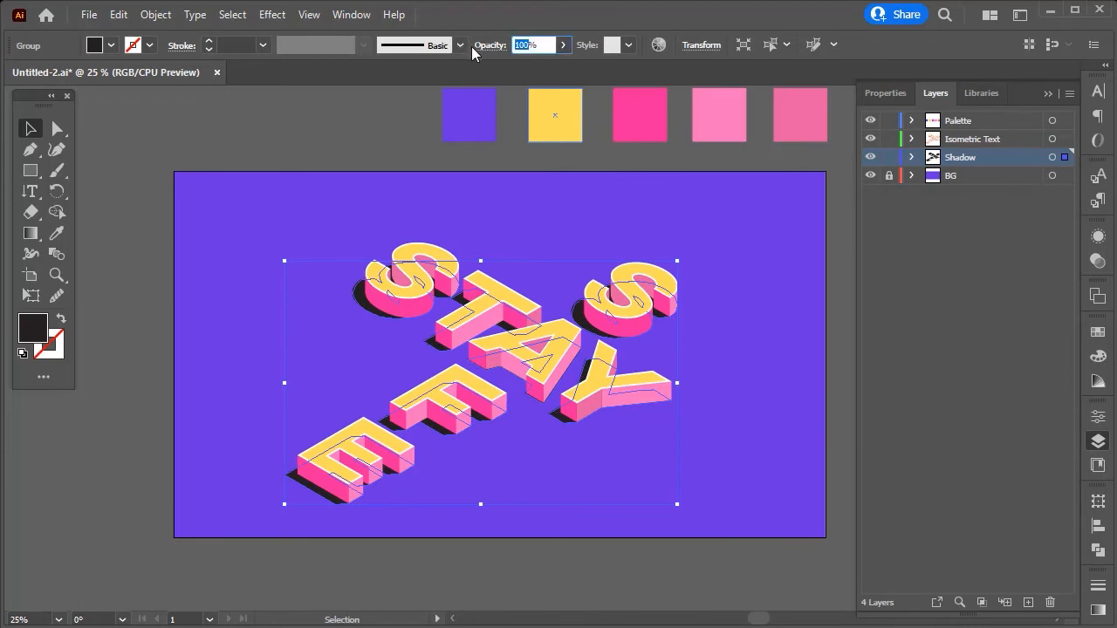
text(50)
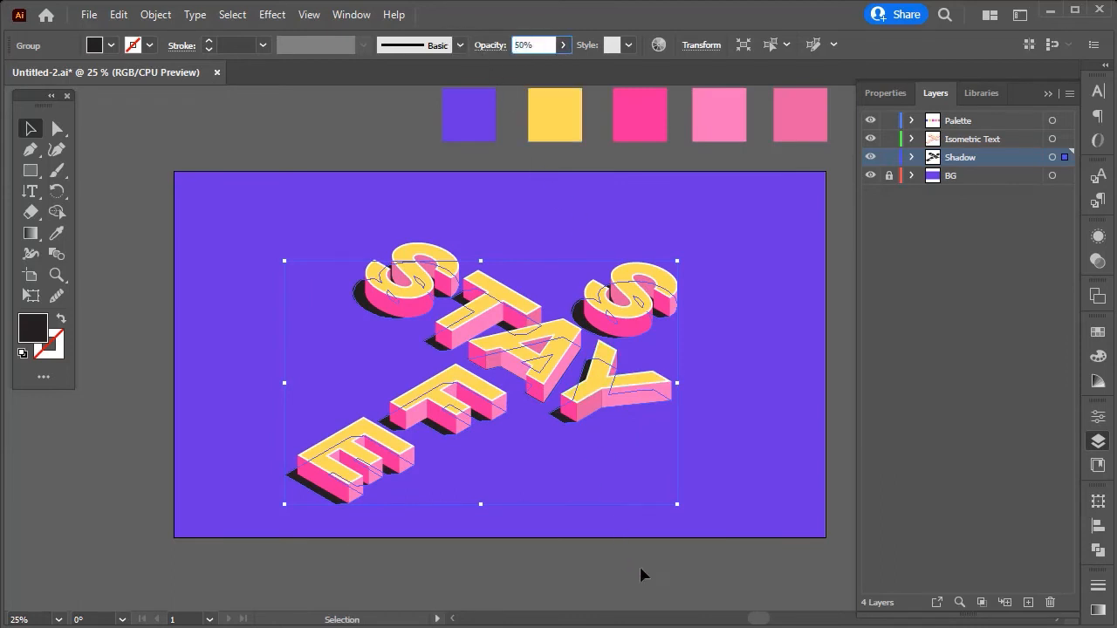
click(640, 565)
scroll(559, 565, up, 1)
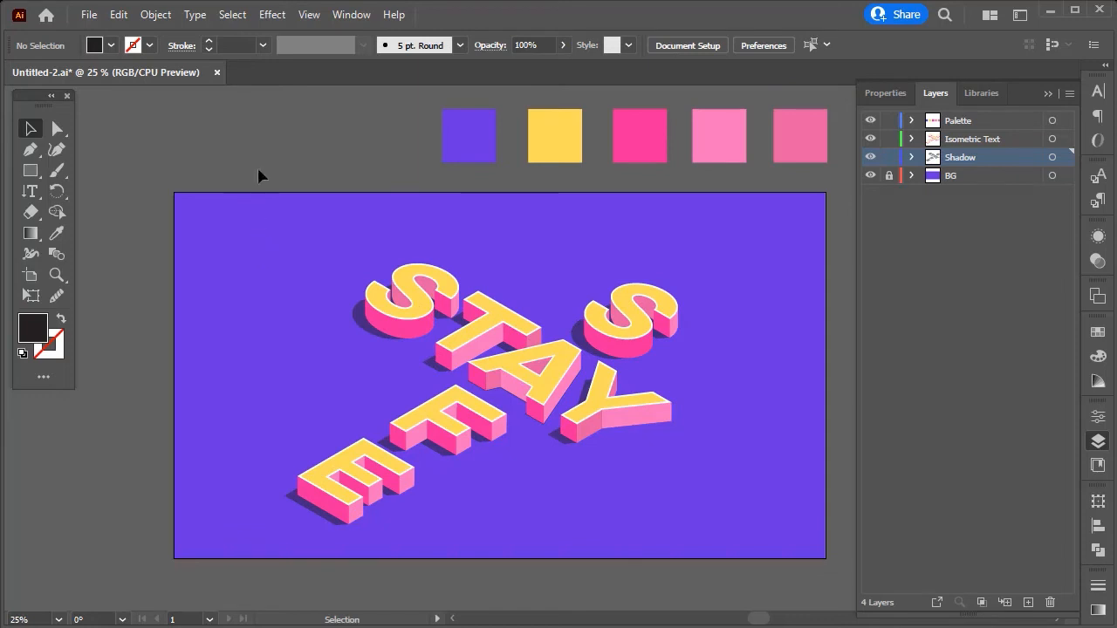
Step: Group all the 3D letters with their shadows, leaving the palette swatches out
drag(258, 176, 729, 553)
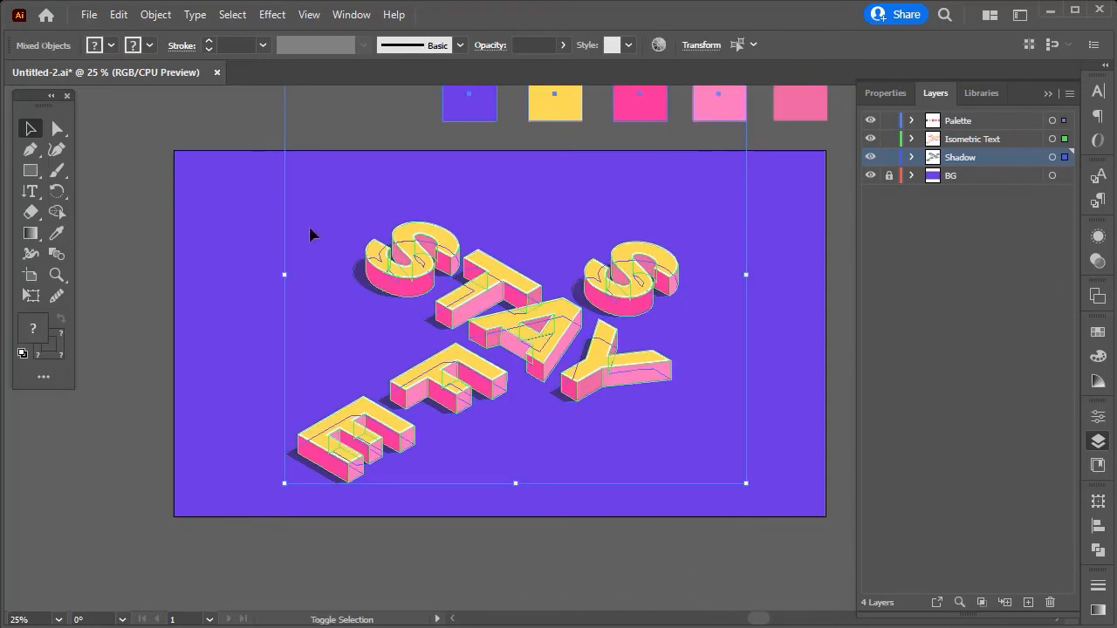
click(314, 146)
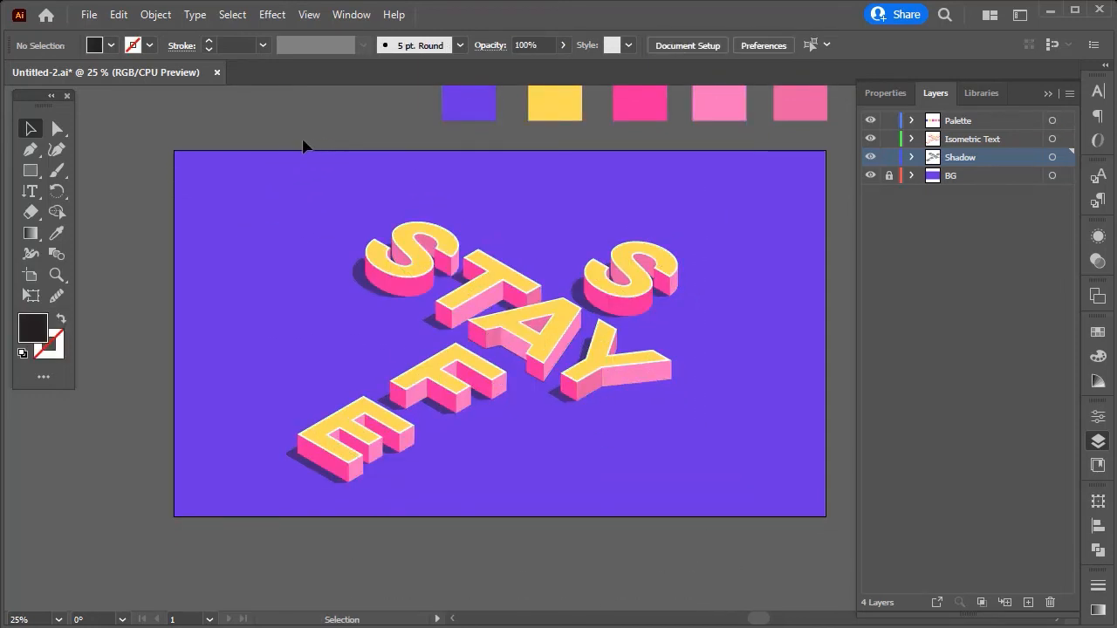
drag(304, 147, 559, 463)
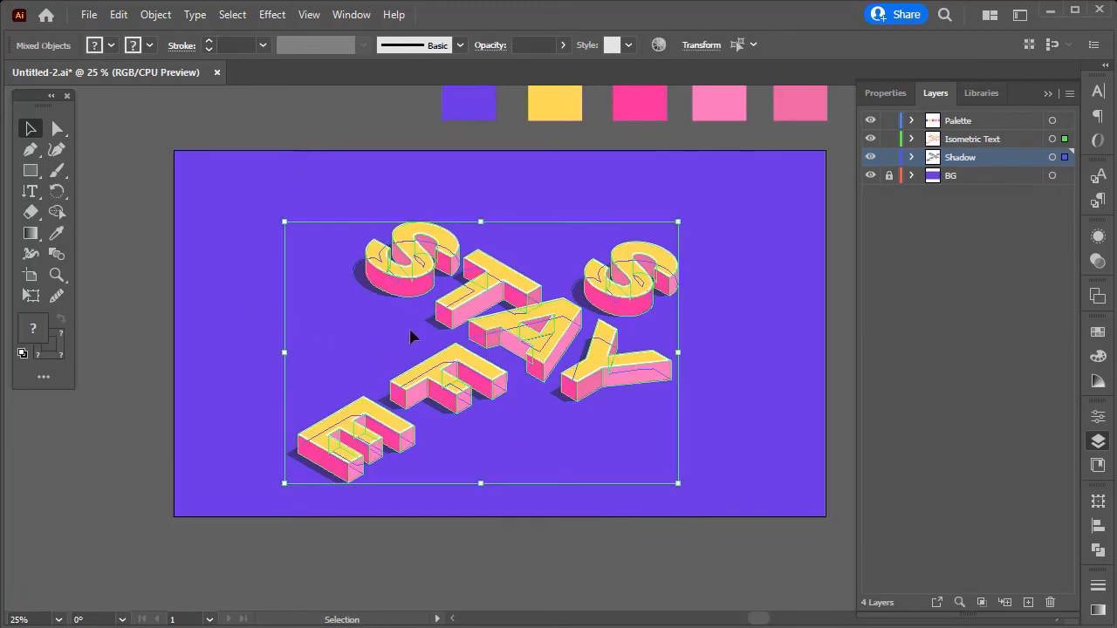
right_click(450, 340)
click(536, 472)
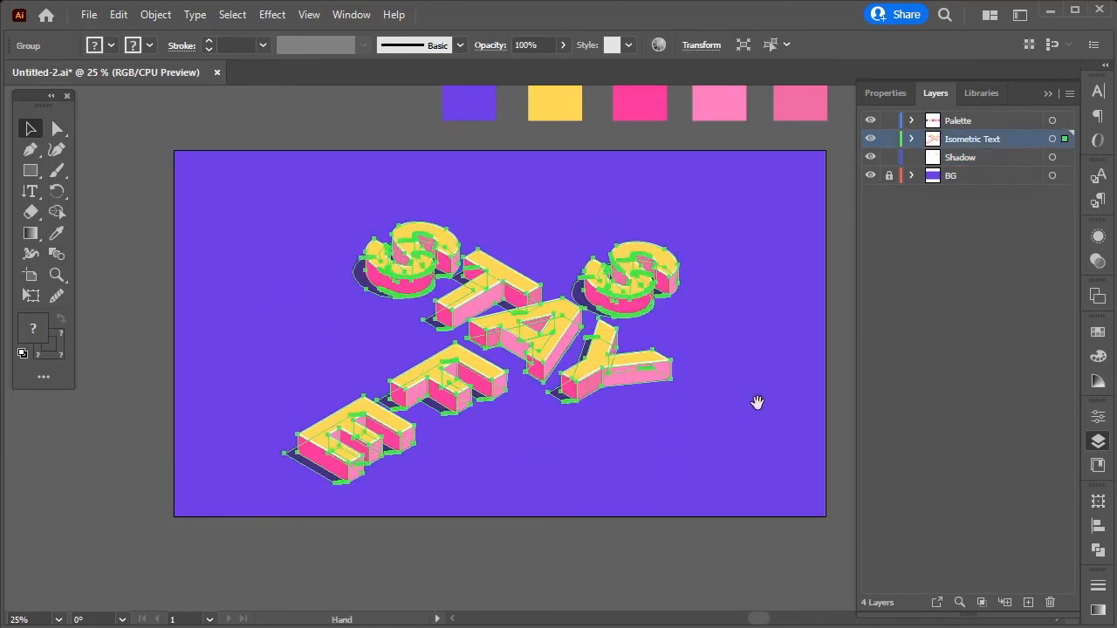
drag(757, 402, 708, 422)
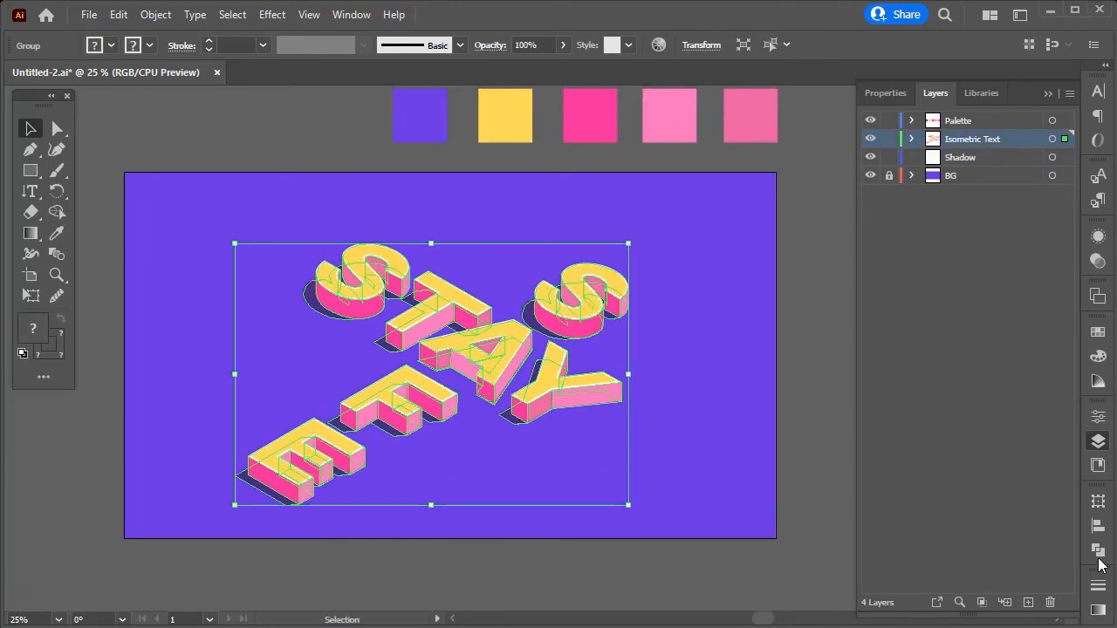
Step: Align the lettering group to the artboard's horizontal center and shift it slightly upward
click(1098, 527)
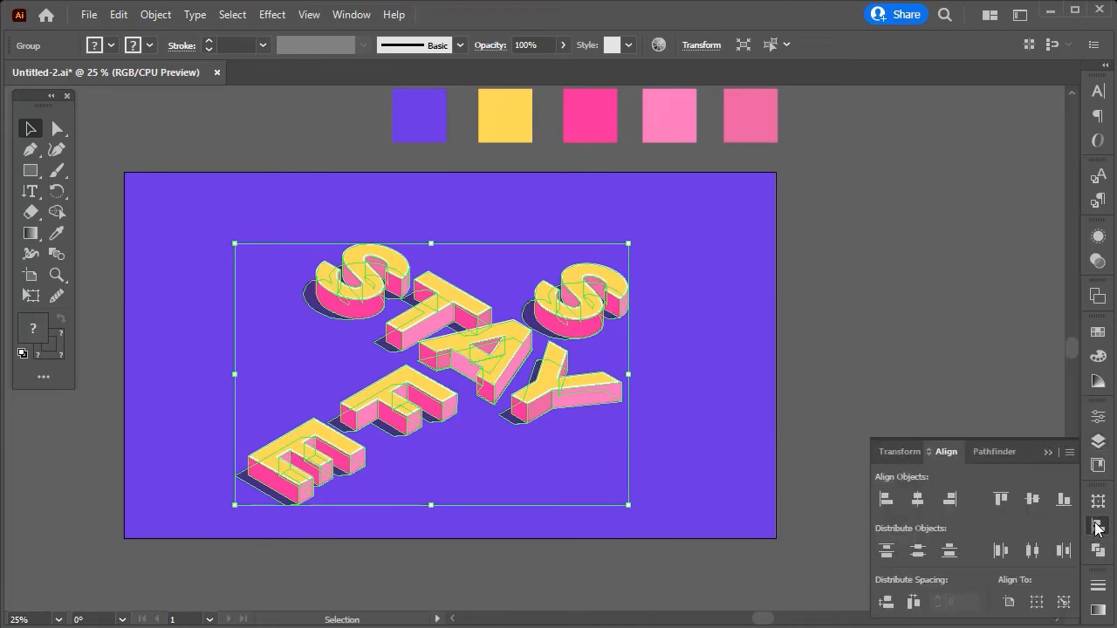
click(1009, 602)
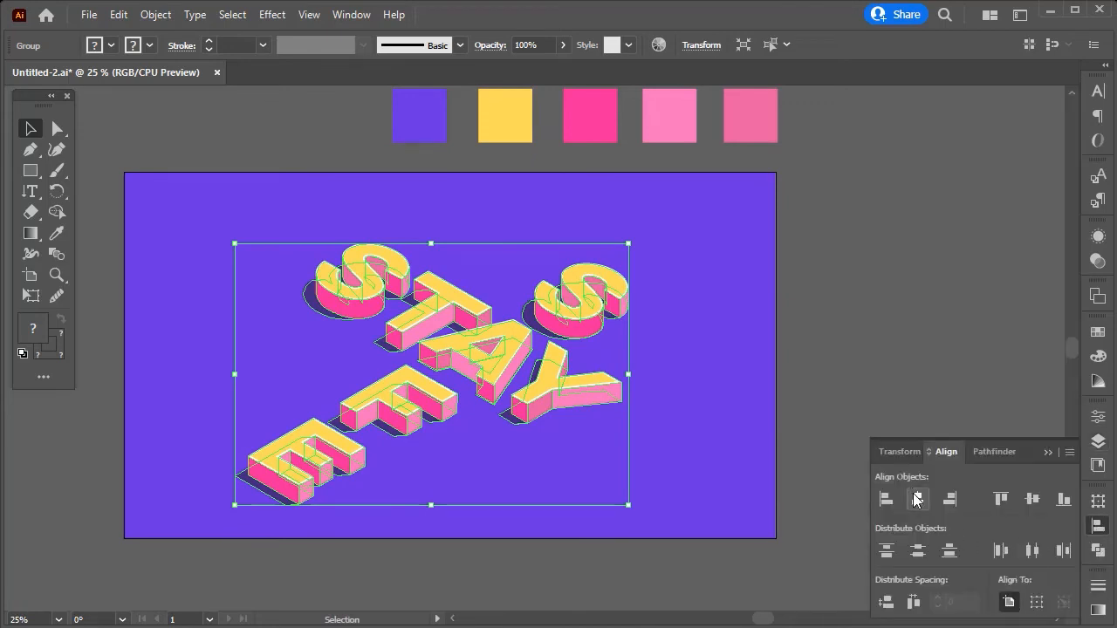
click(917, 499)
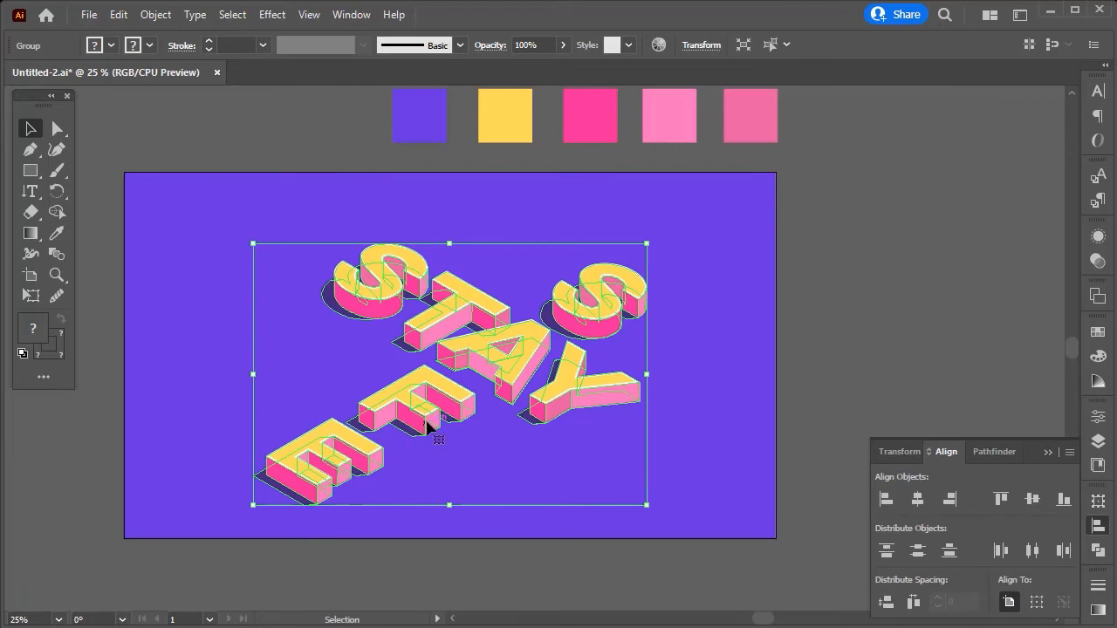
drag(427, 412, 431, 406)
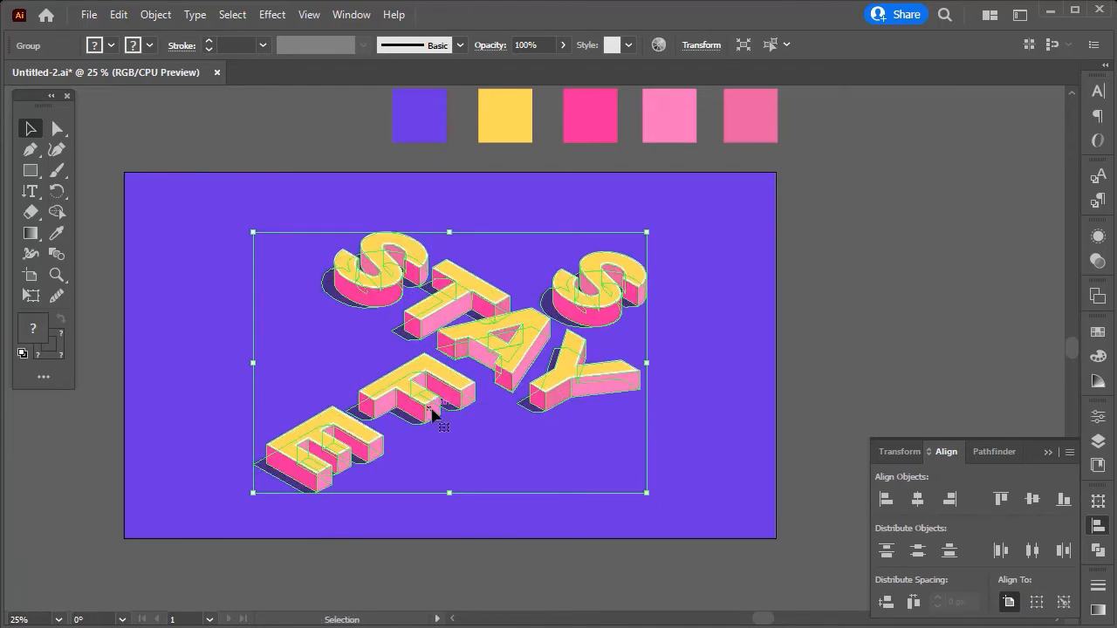
click(813, 479)
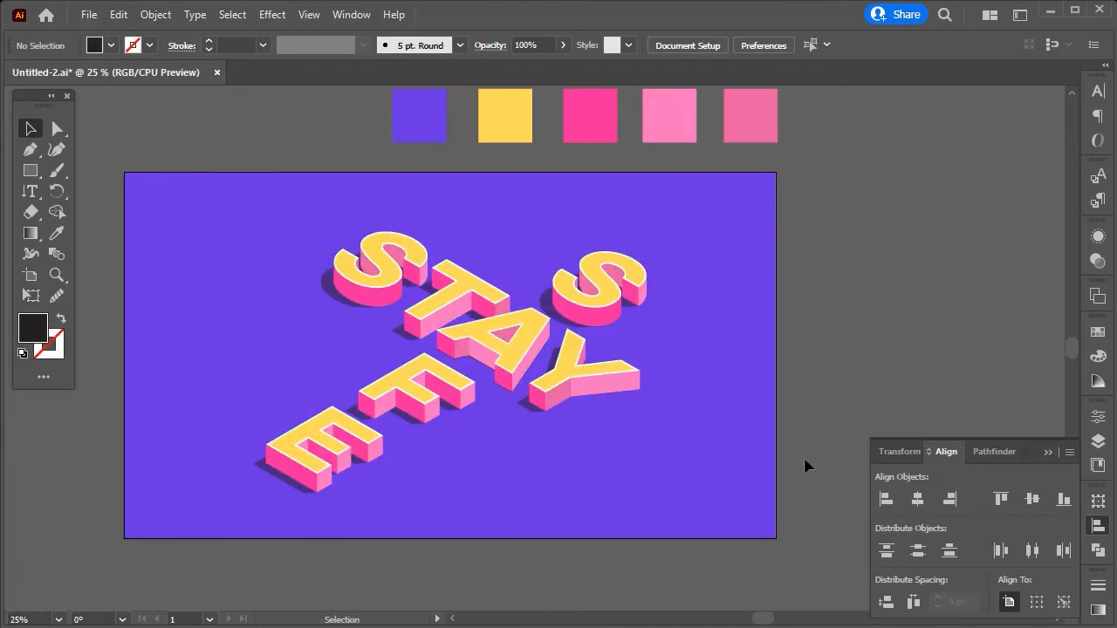
click(1051, 457)
Step: Unlock the BG layer and select its purple background rectangle
drag(832, 464, 910, 479)
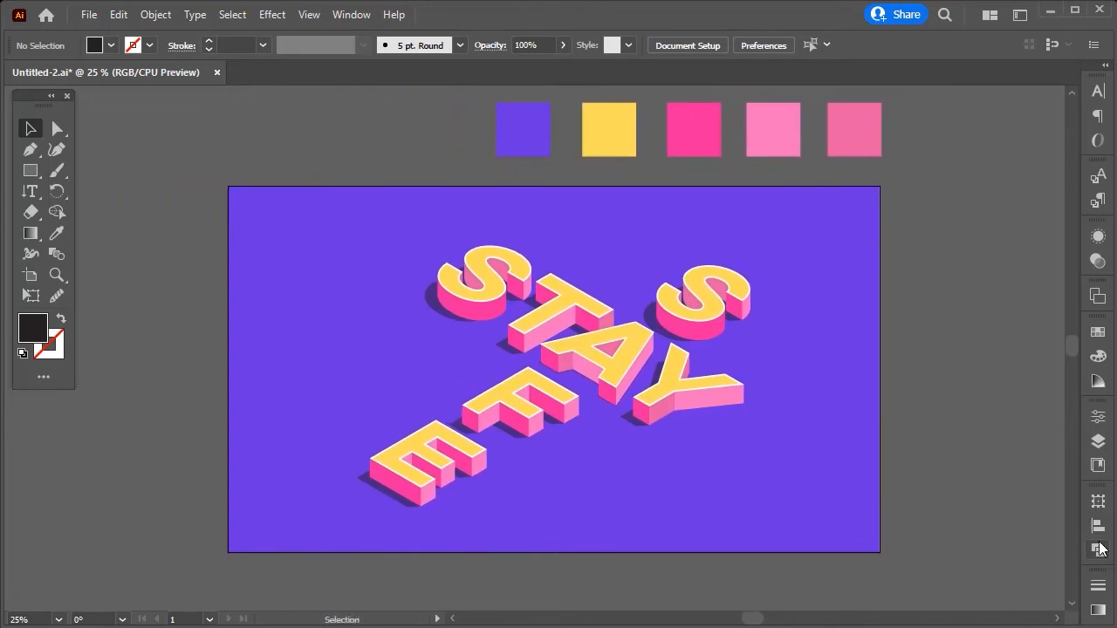
click(1098, 441)
click(977, 176)
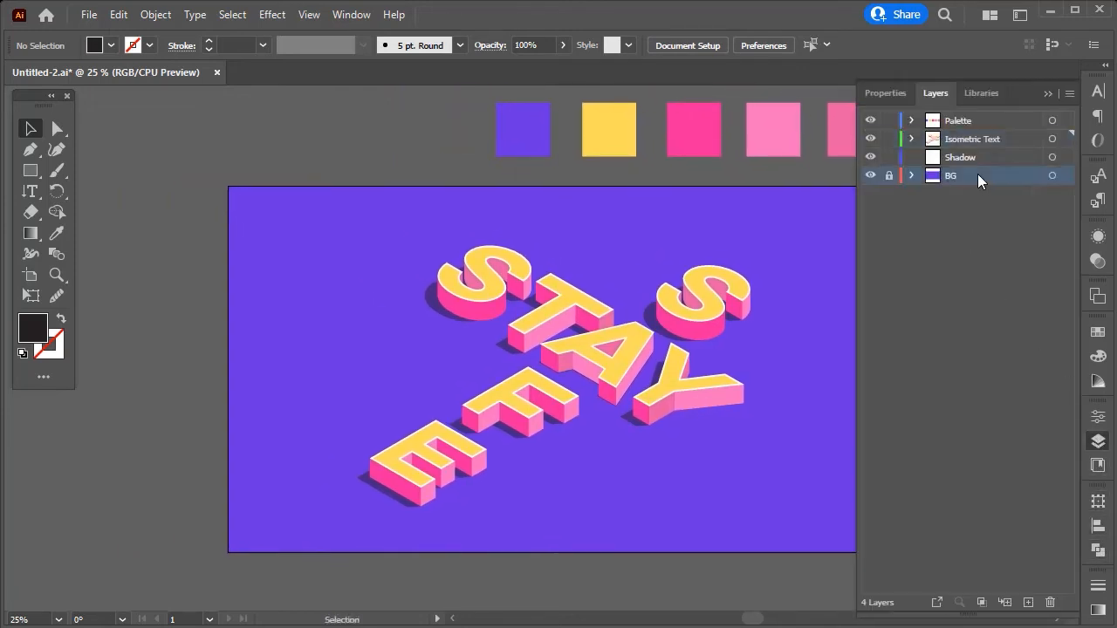
click(889, 175)
click(1053, 181)
drag(408, 349, 319, 357)
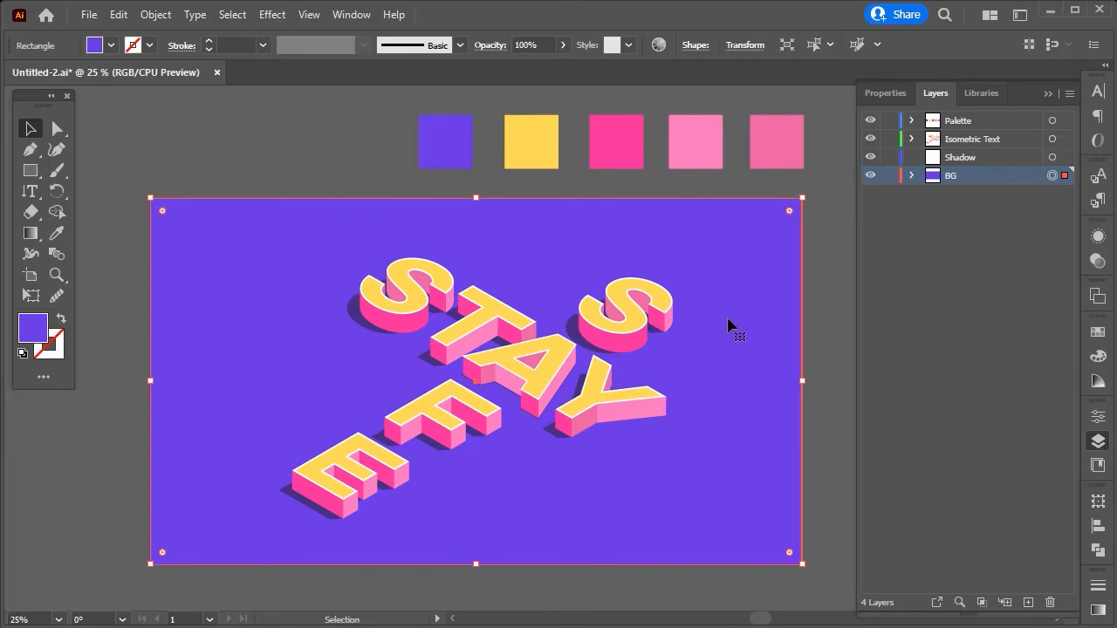
Step: Add a new fill to the BG layer's appearance
click(112, 48)
click(1099, 242)
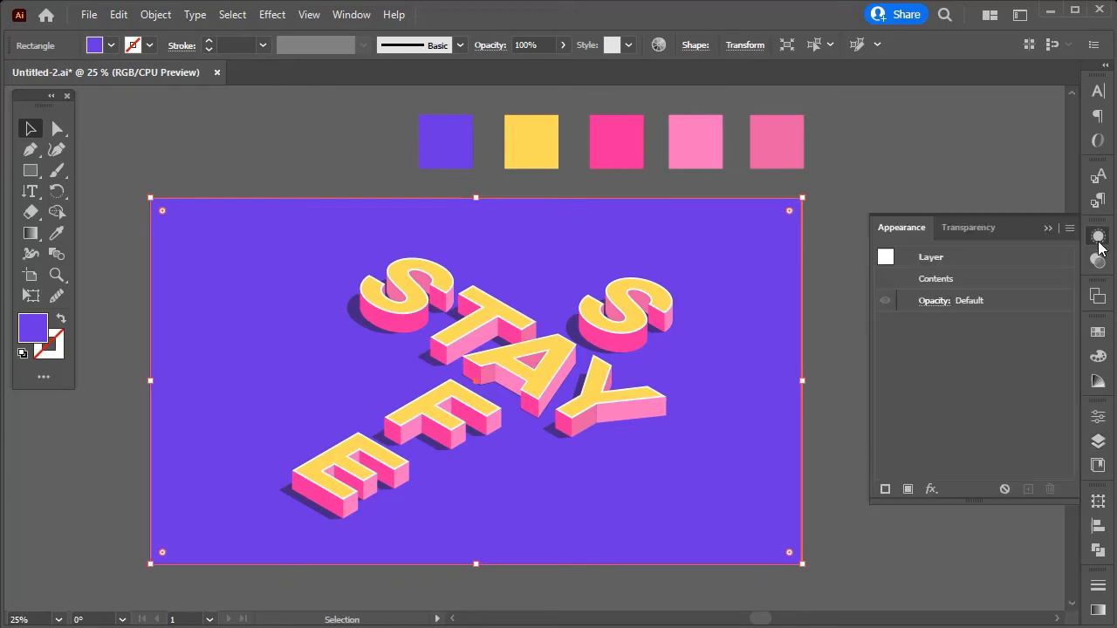
click(908, 490)
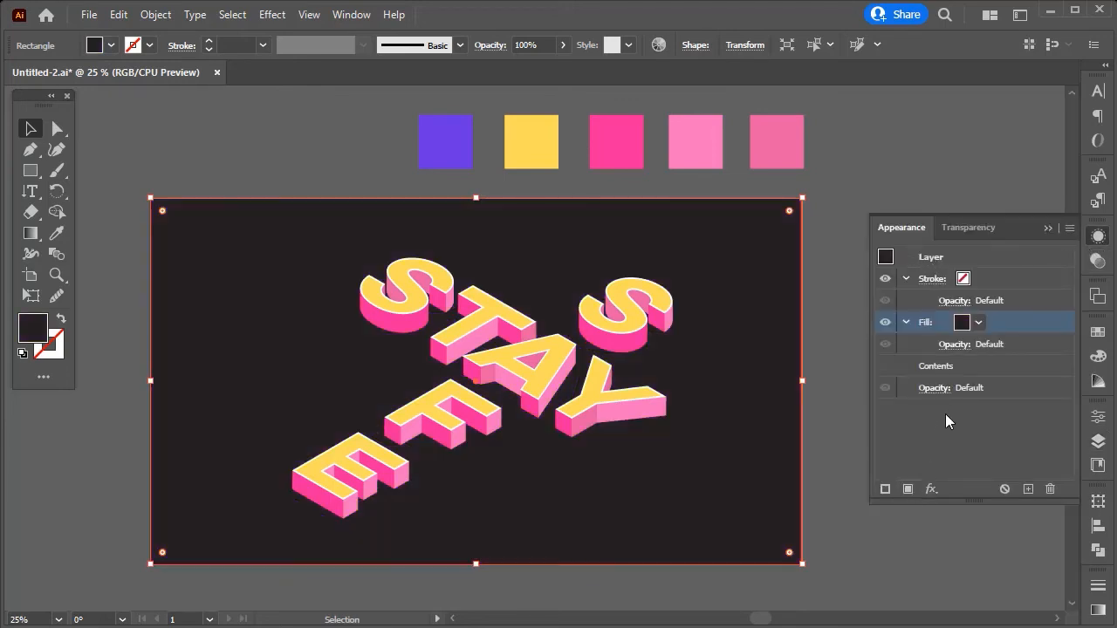
Step: Open the Basic Graphics_Dots pattern library for the BG layer's new fill
click(979, 322)
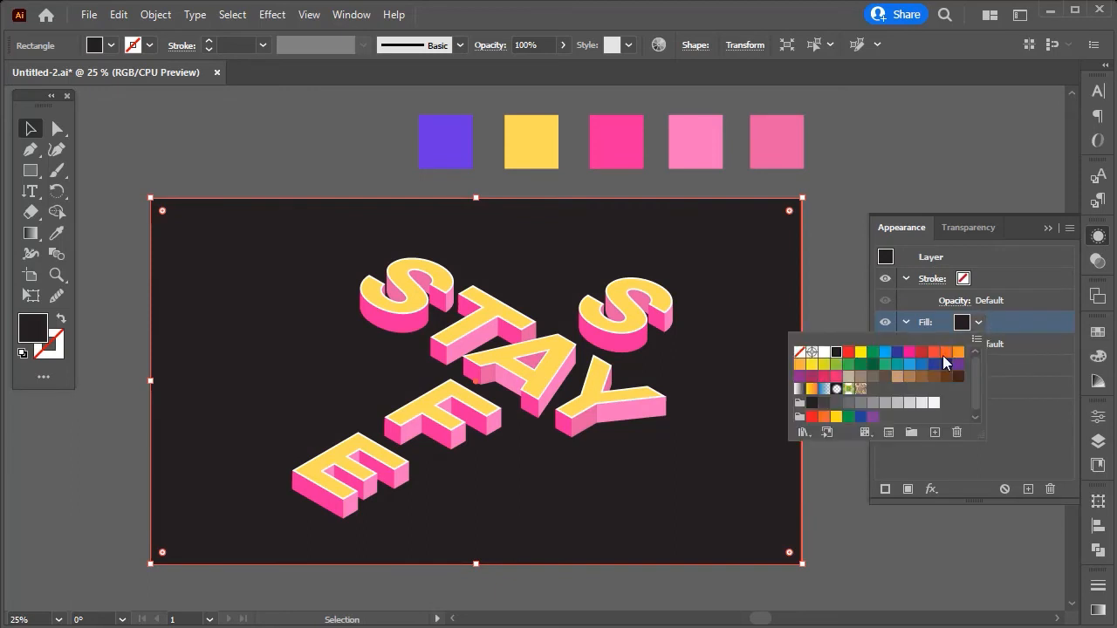
click(804, 432)
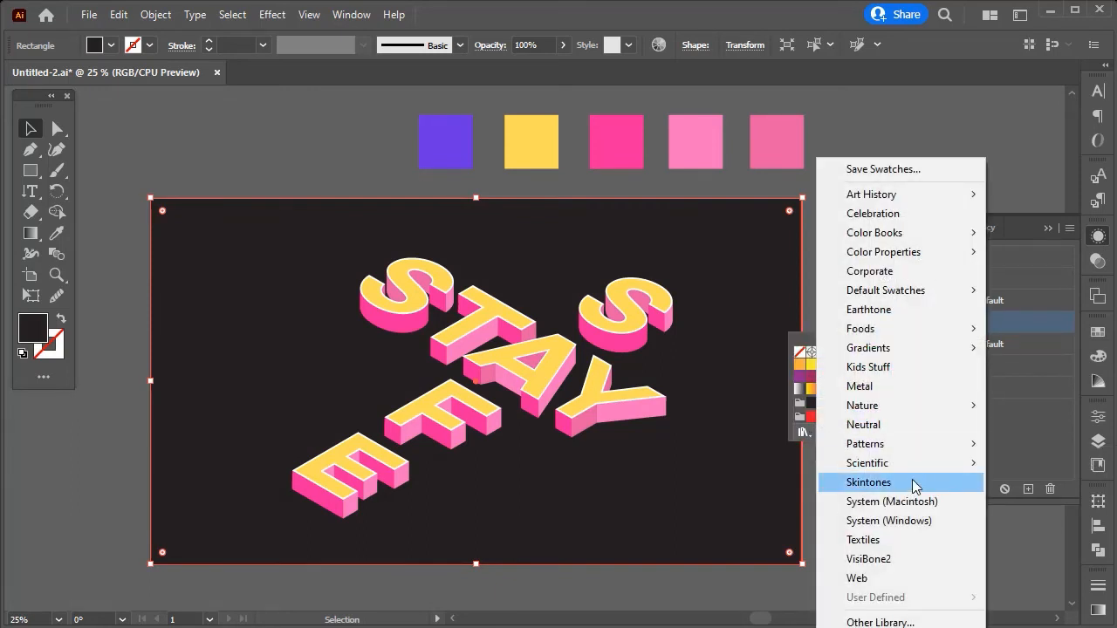
mouse_move(922, 450)
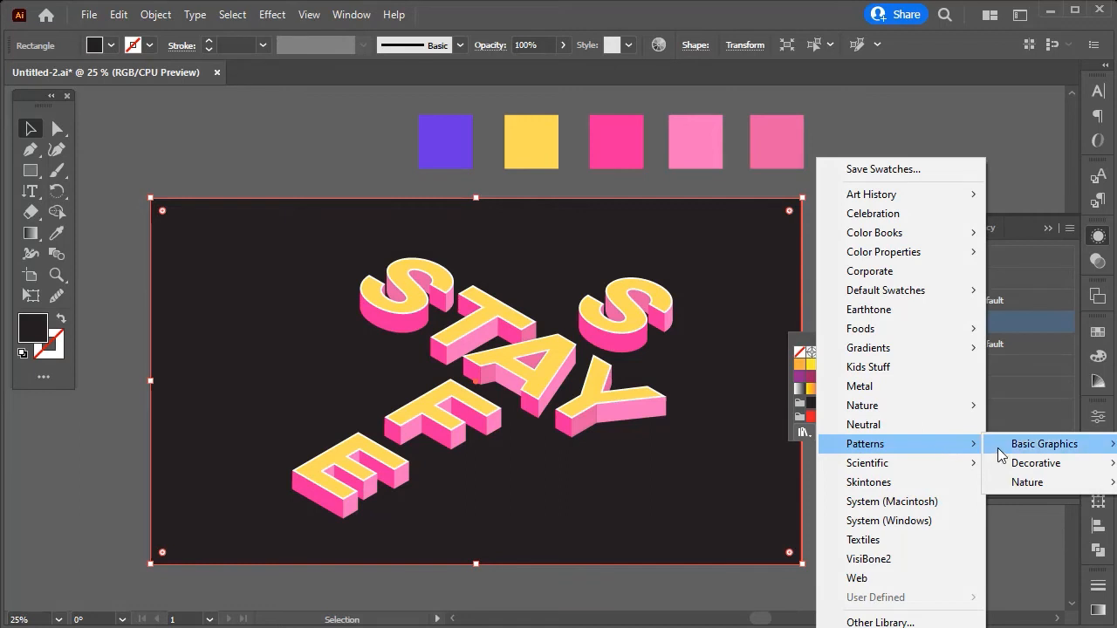
mouse_move(1029, 451)
click(942, 447)
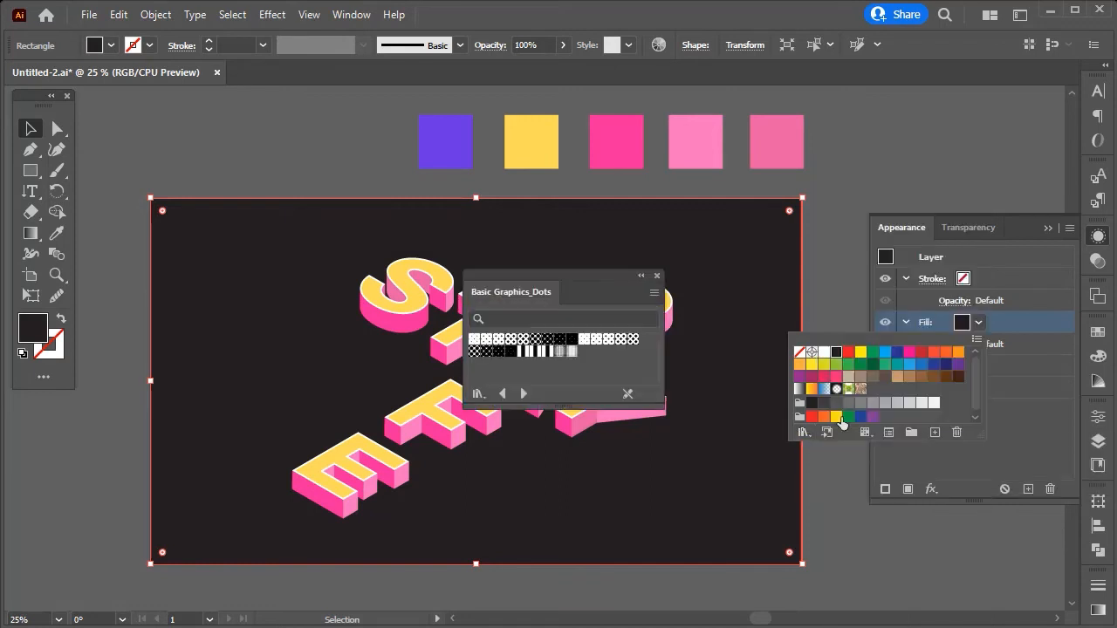
Step: Fill the BG layer with a black dot pattern from the Basic Graphics_Dots library, close the library and deselect the background
click(610, 341)
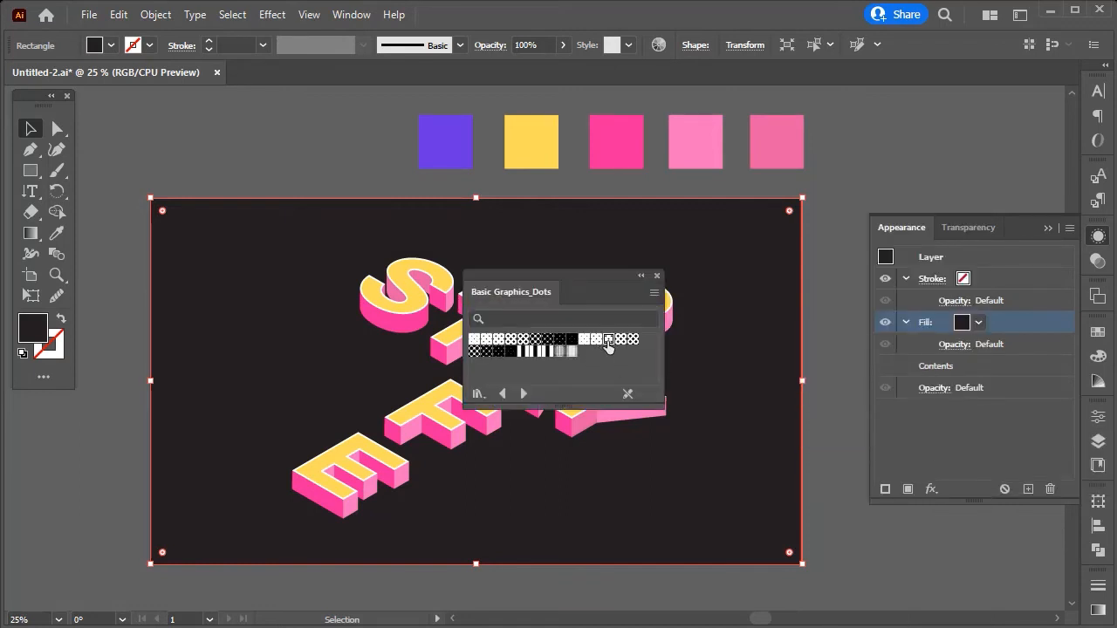
click(609, 339)
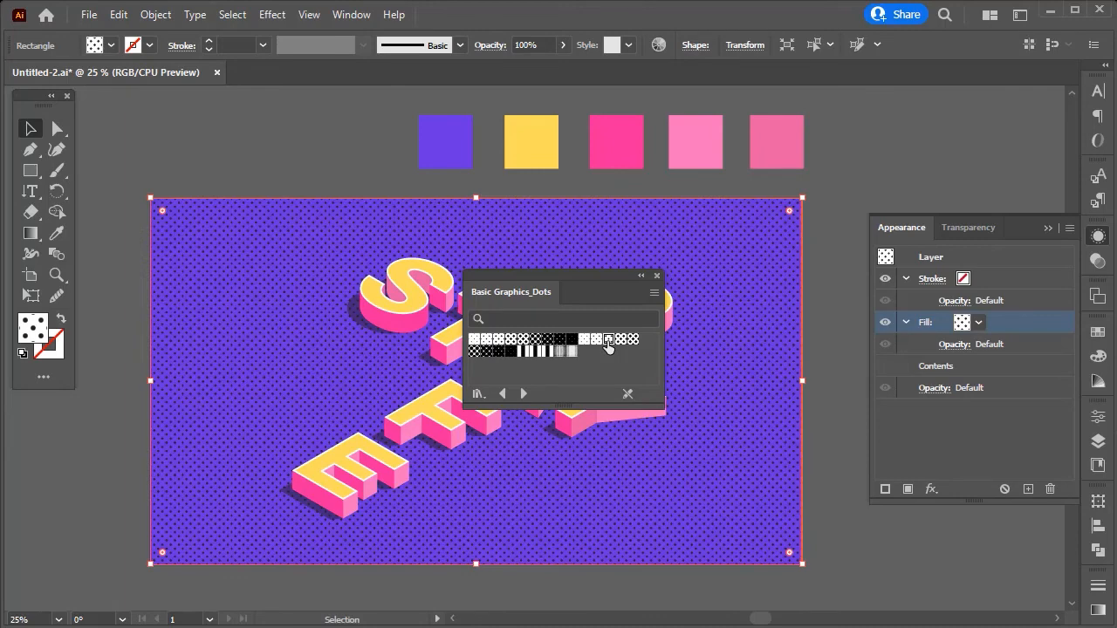
click(657, 276)
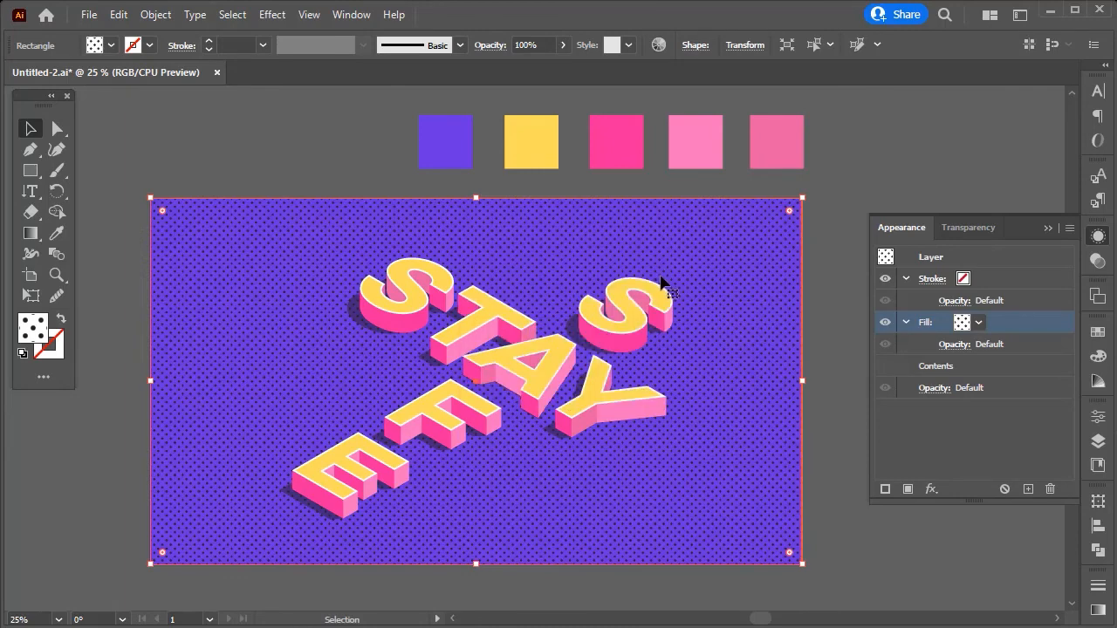
click(854, 447)
scroll(855, 452, down, 1)
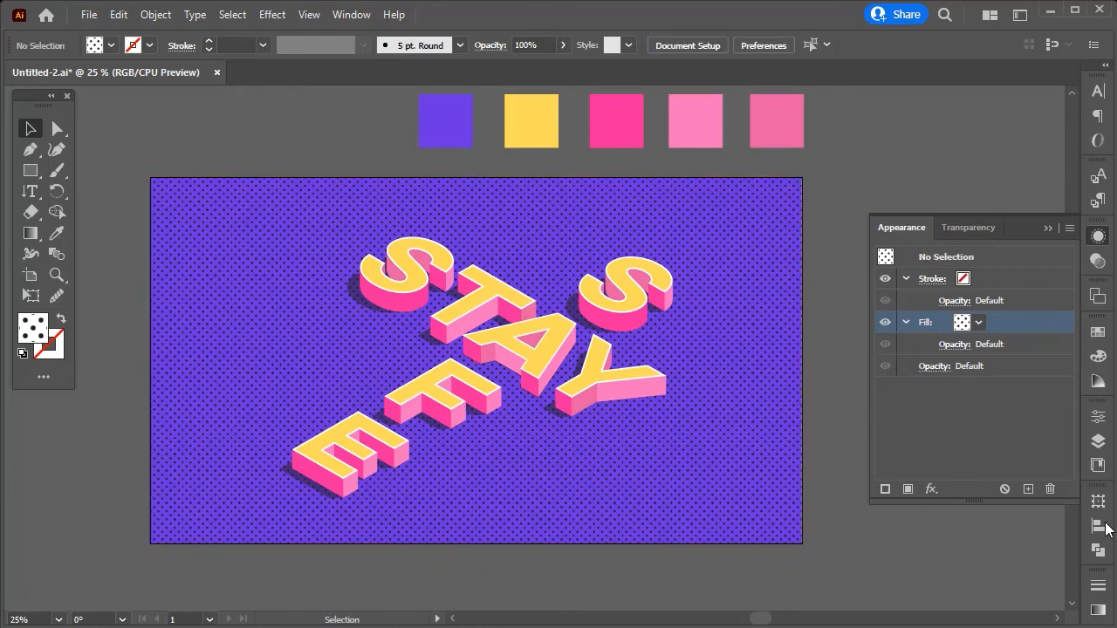
Step: Duplicate the purple background rectangle in place, in front of the original inside the BG layer
click(1098, 440)
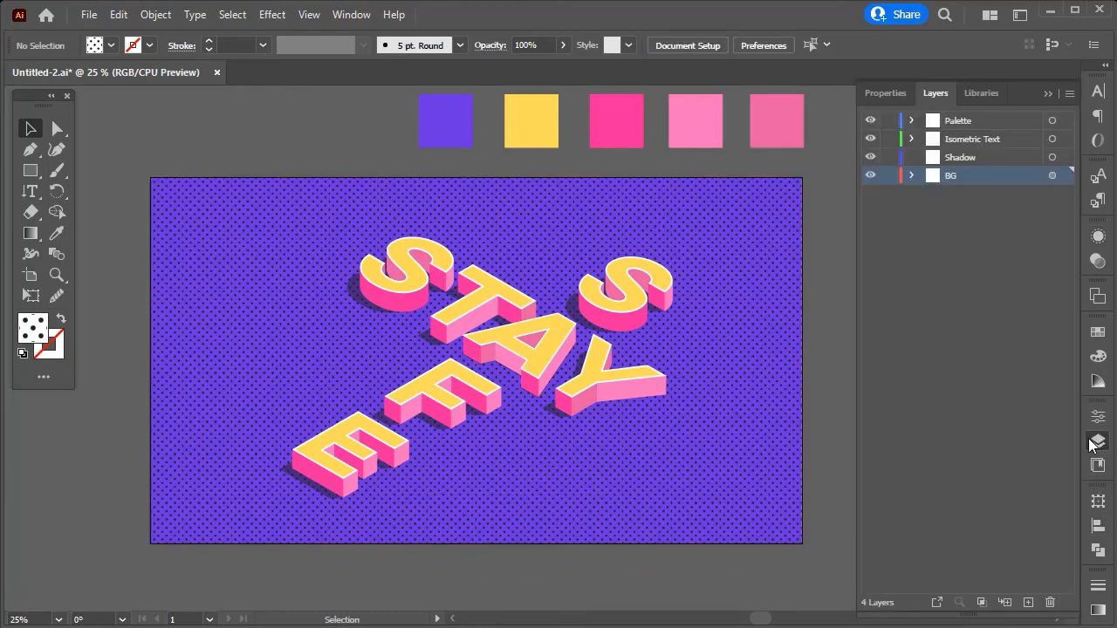
click(912, 175)
click(1036, 199)
click(1053, 195)
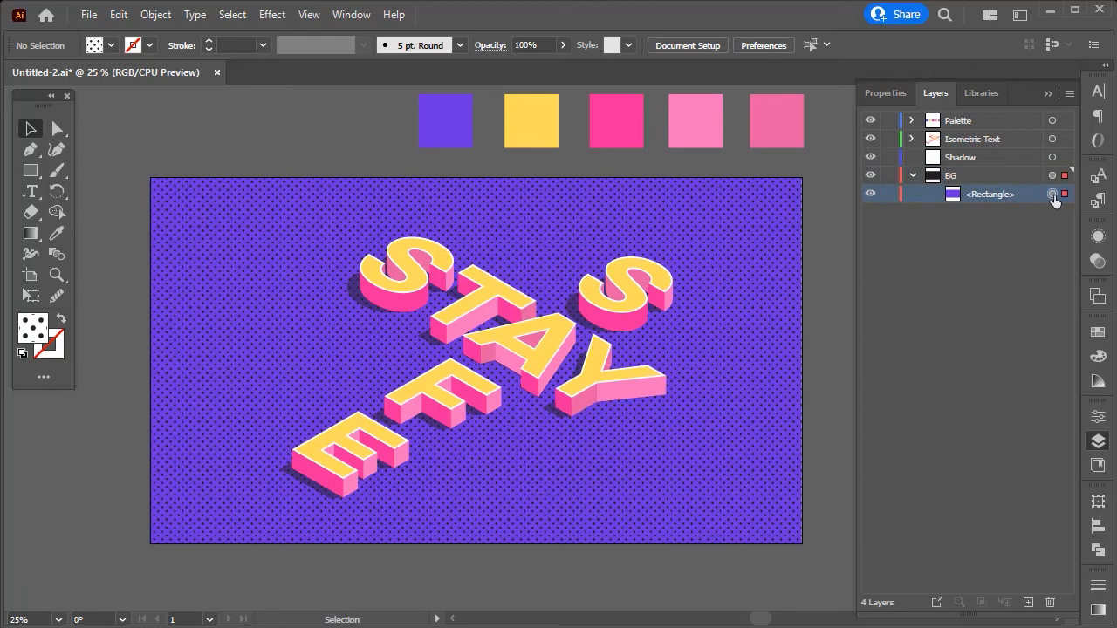
key(ctrl+f)
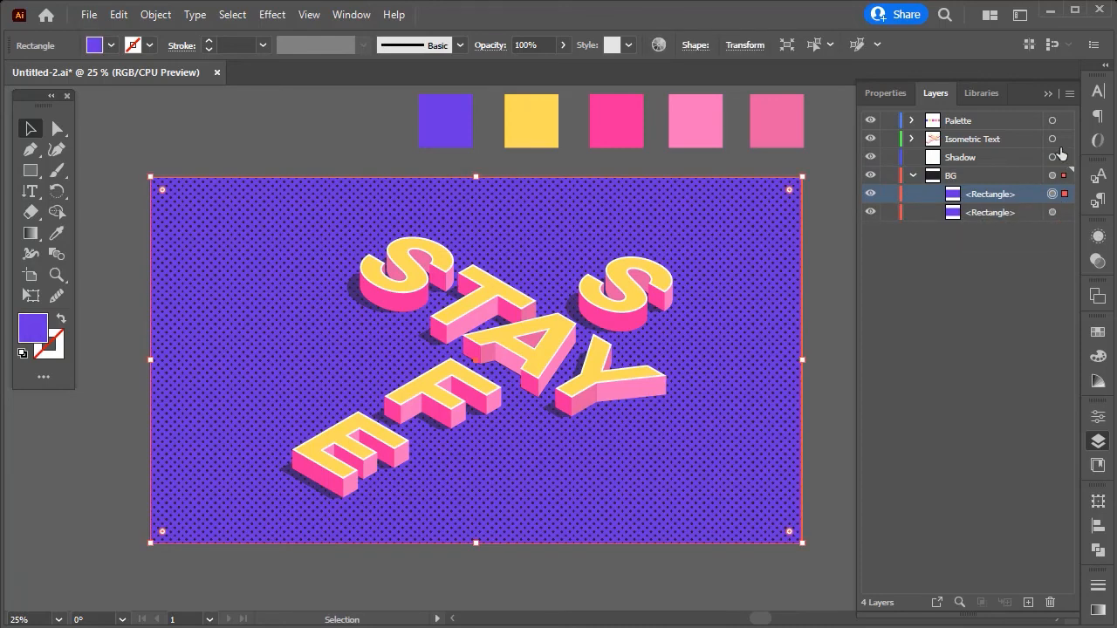
Step: Apply the default white-to-black gradient fill to the duplicated background rectangle
click(1048, 93)
click(30, 234)
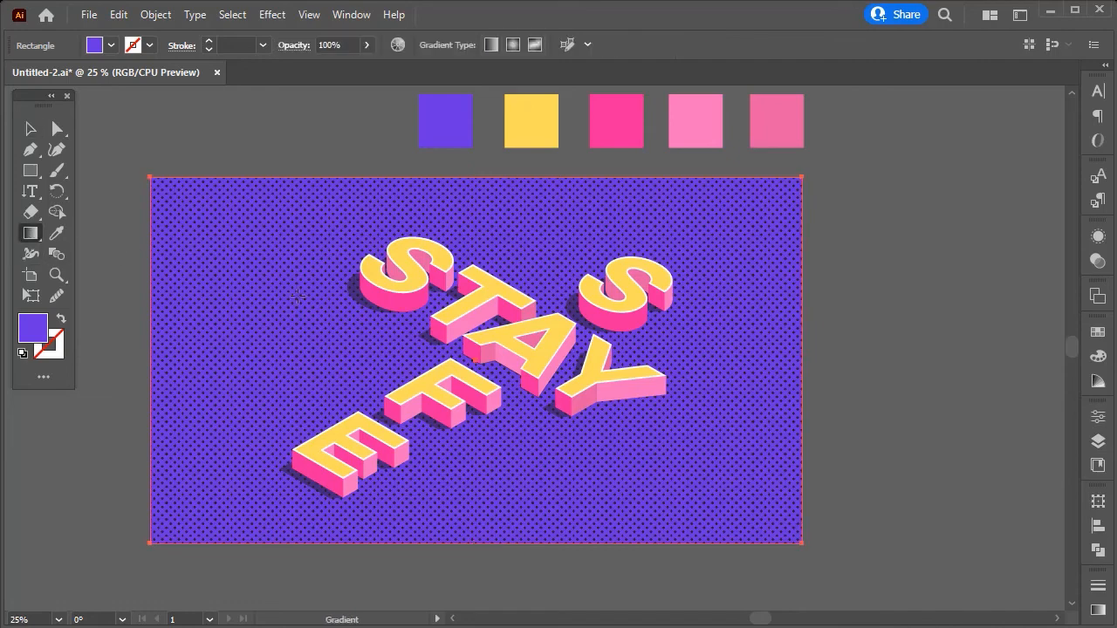
click(298, 297)
click(31, 128)
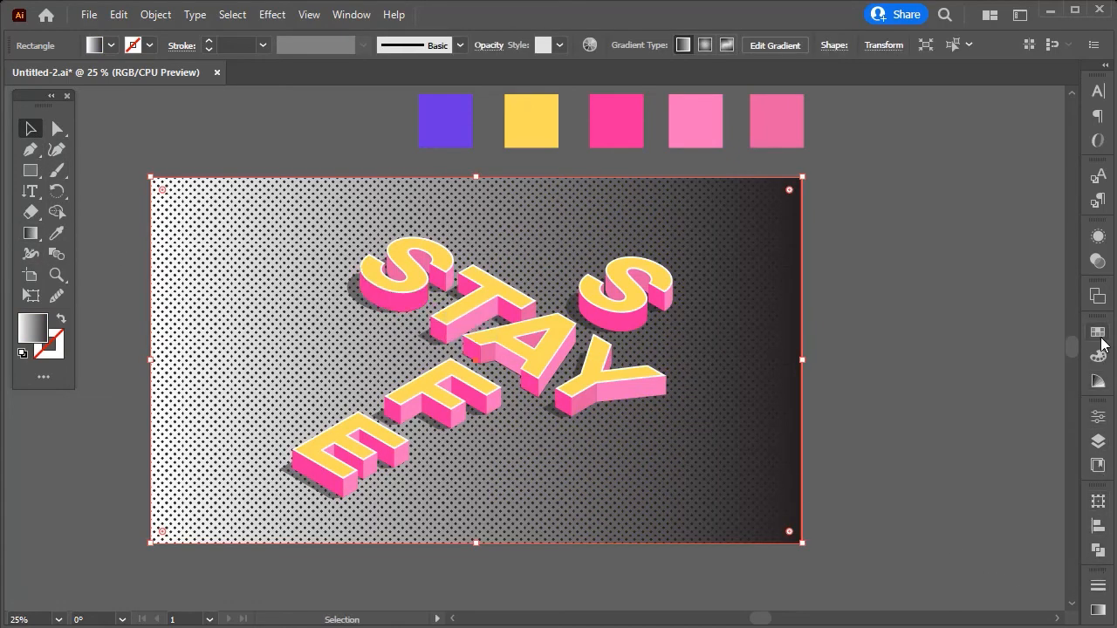
Step: Change the duplicated rectangle's gradient type to radial
click(1098, 264)
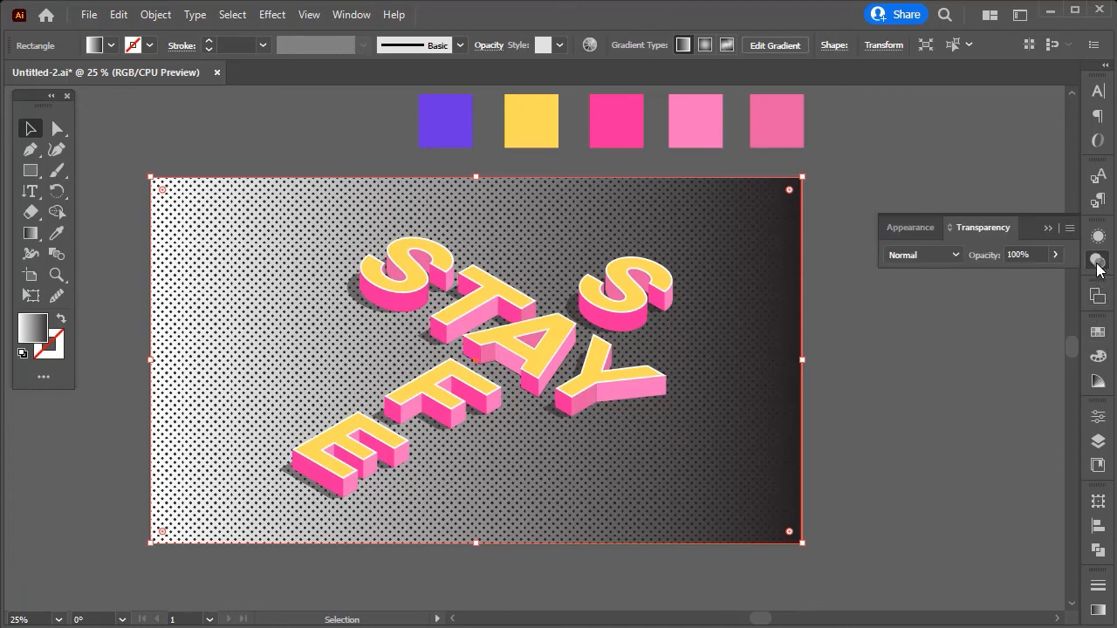
click(912, 228)
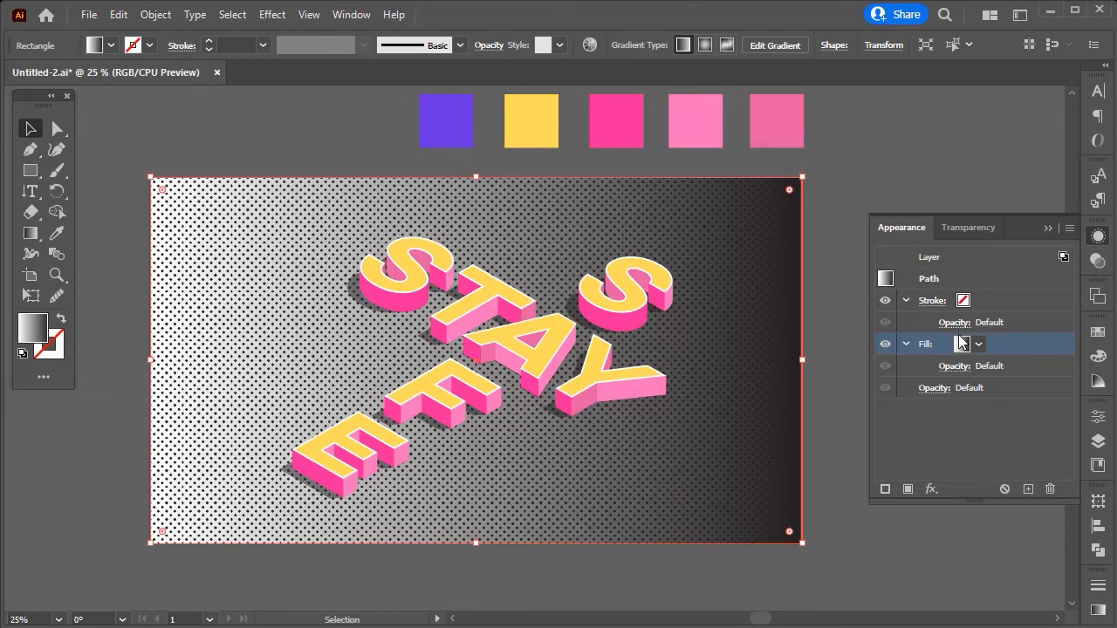
click(1048, 228)
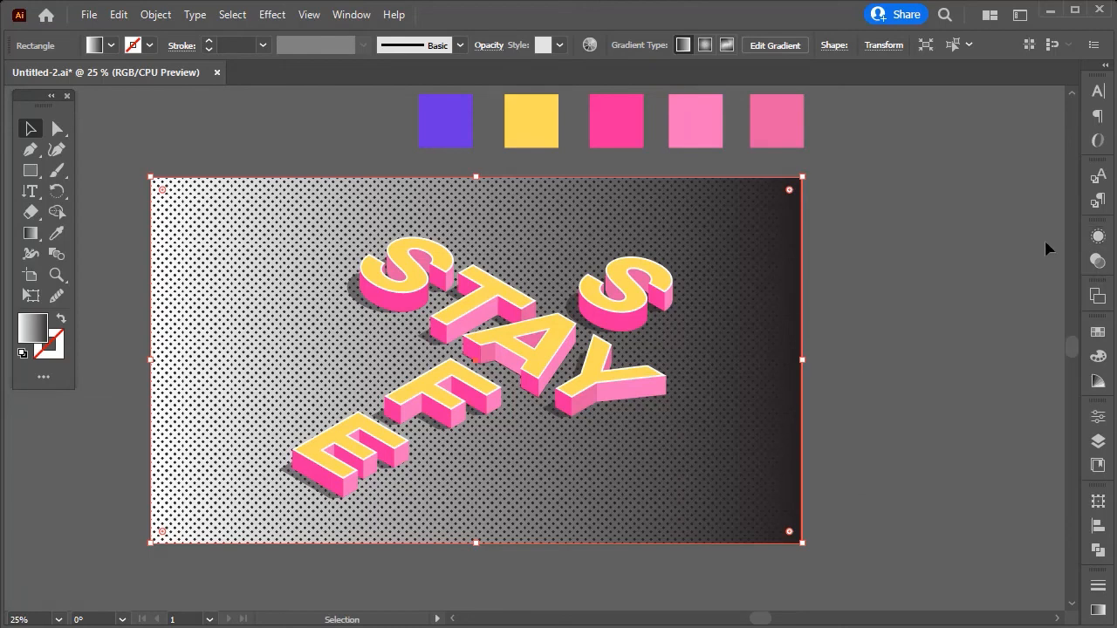
click(1098, 609)
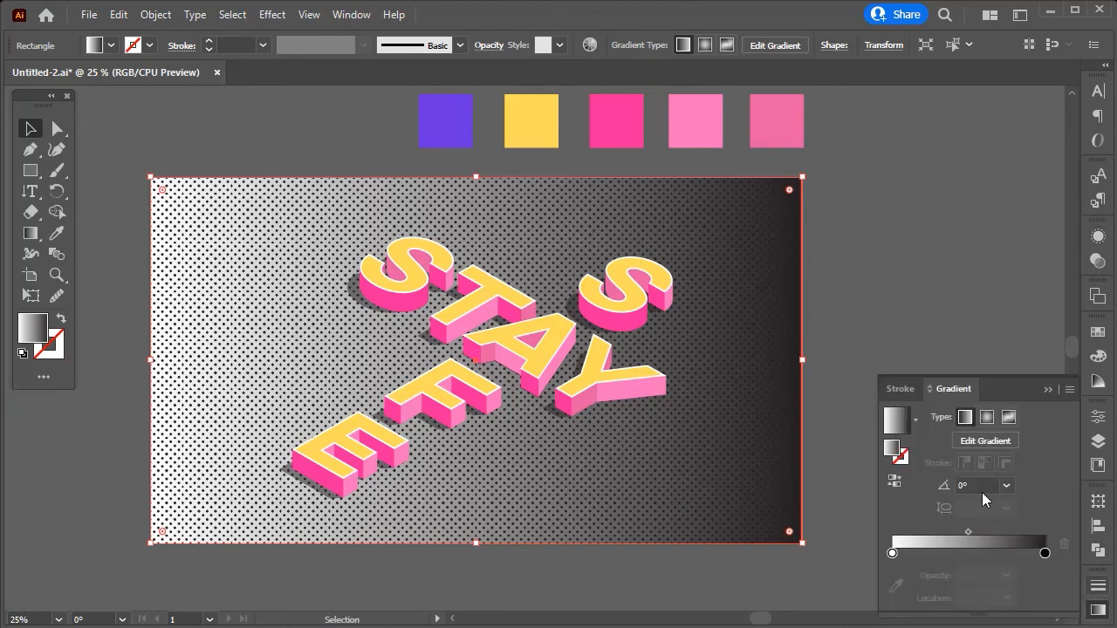
click(987, 418)
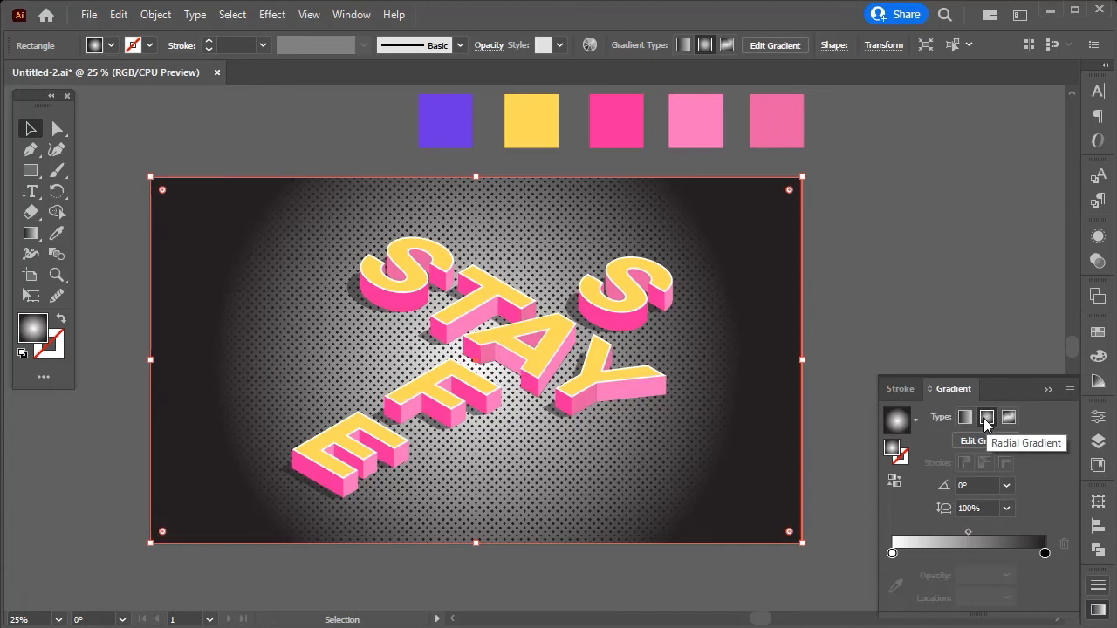
Step: Color the radial gradient's center stop with the purple sampled from the palette swatch
double_click(1046, 553)
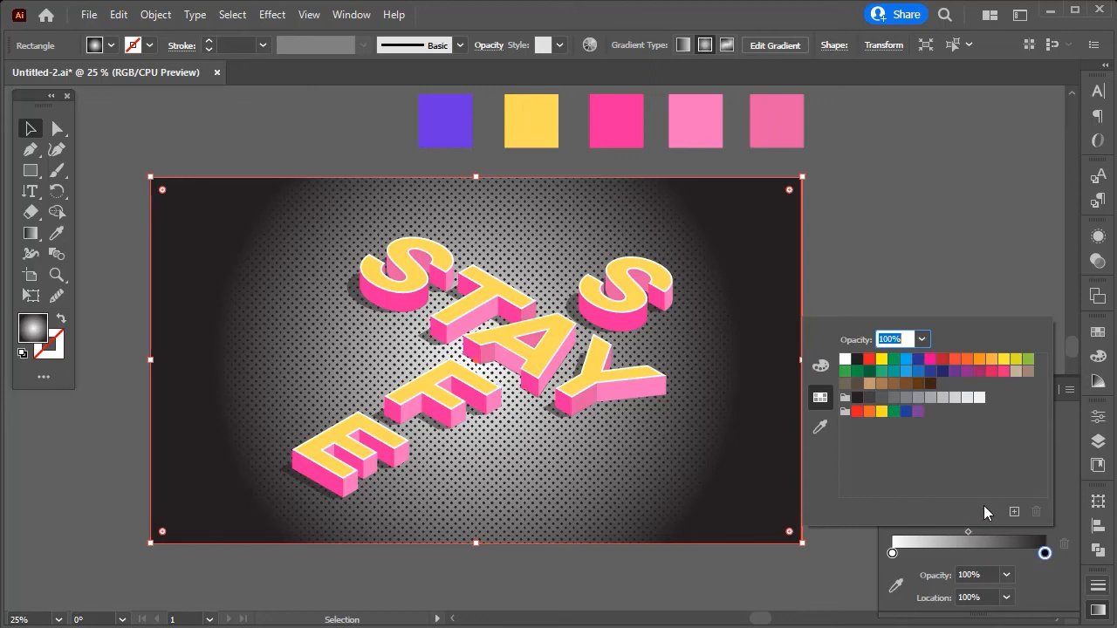
click(893, 554)
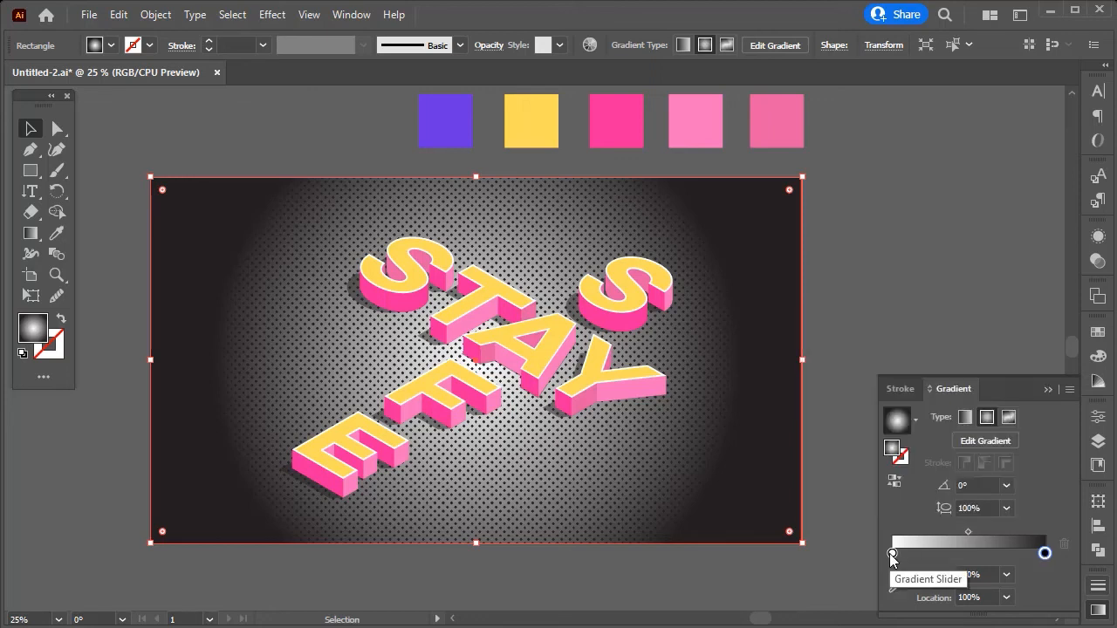
double_click(892, 553)
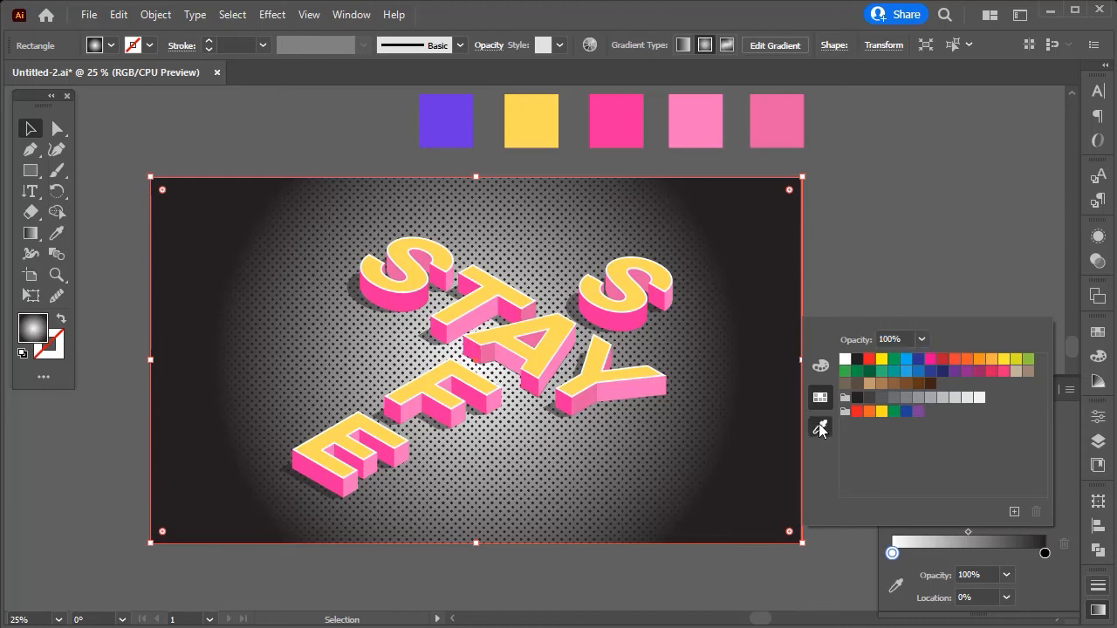
click(820, 427)
click(445, 120)
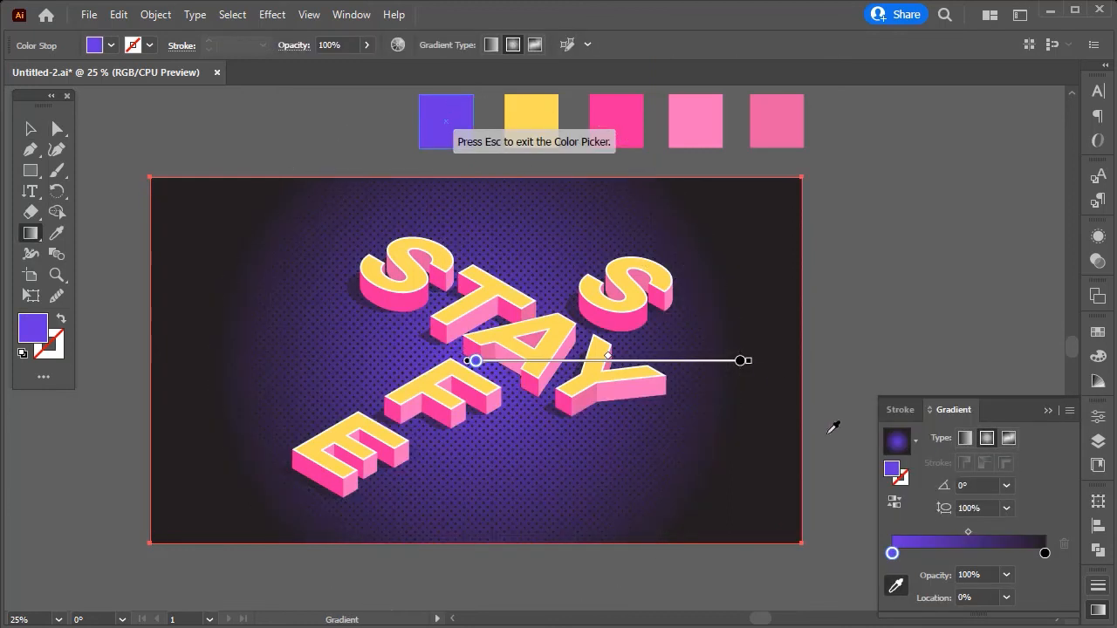
Step: Set the opacity of the gradient's purple center stop to 60%
double_click(893, 553)
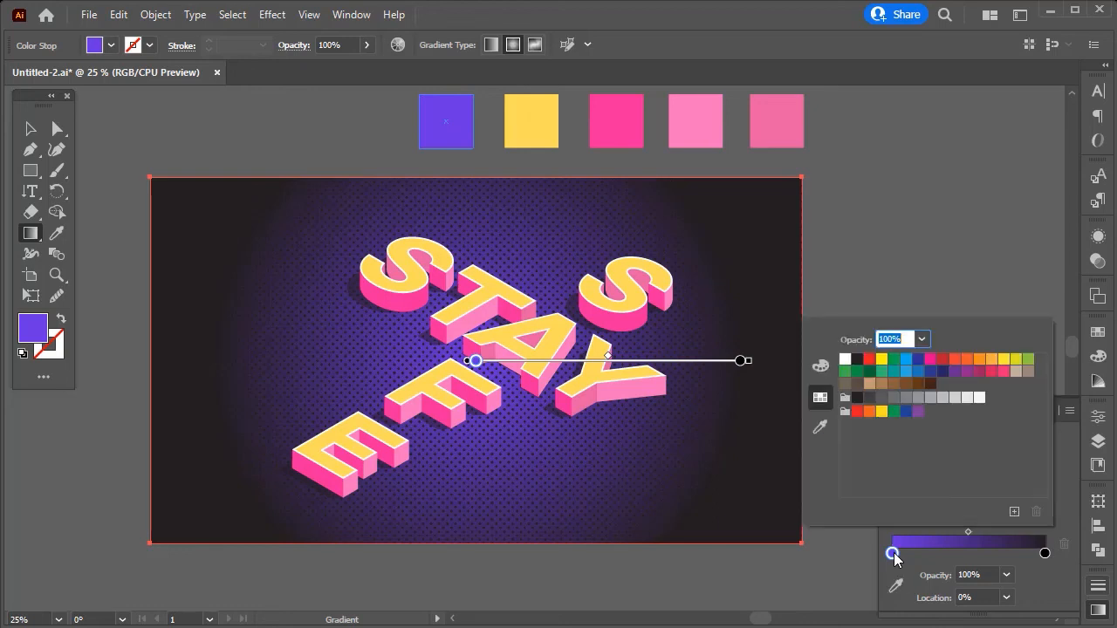
click(894, 555)
double_click(970, 575)
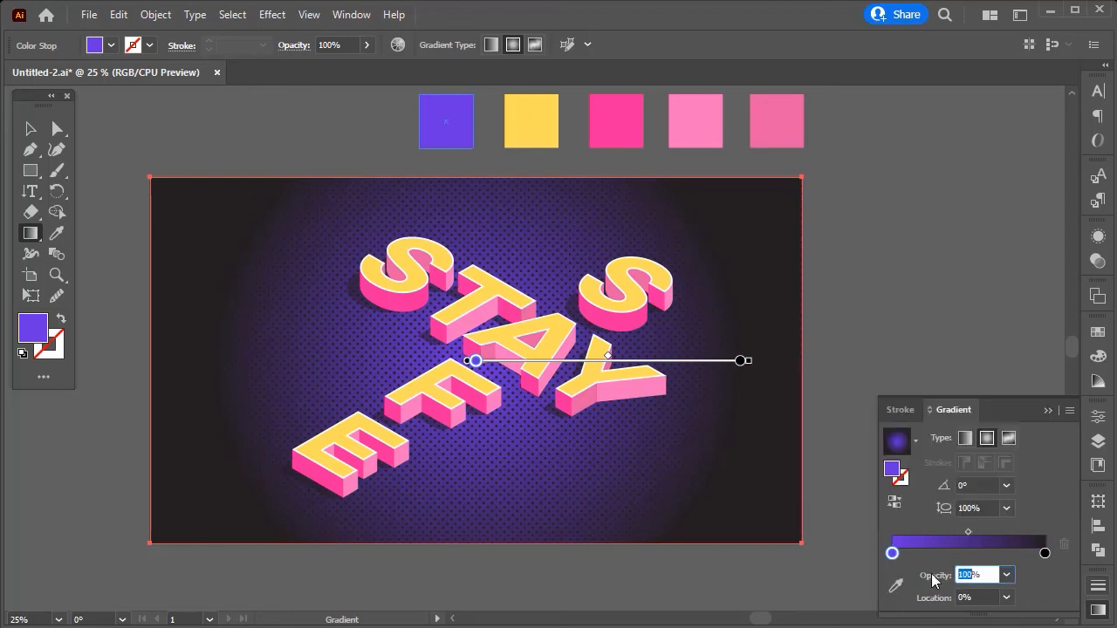
text(60)
key(Return)
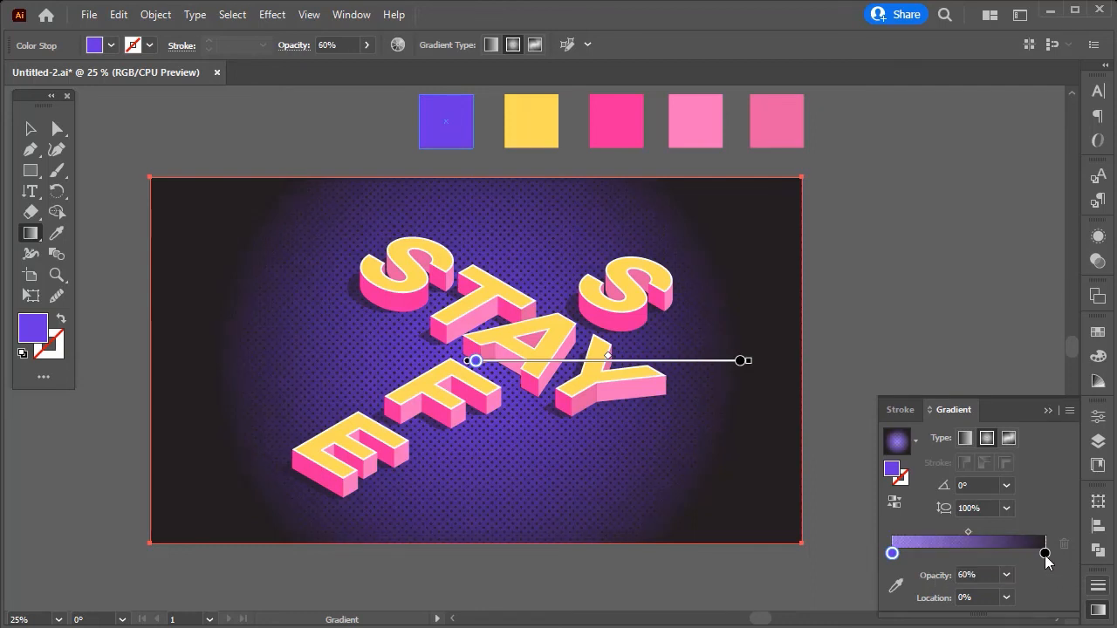
Step: Set the opacity of the gradient's black outer stop to 40%
double_click(1045, 554)
click(1049, 569)
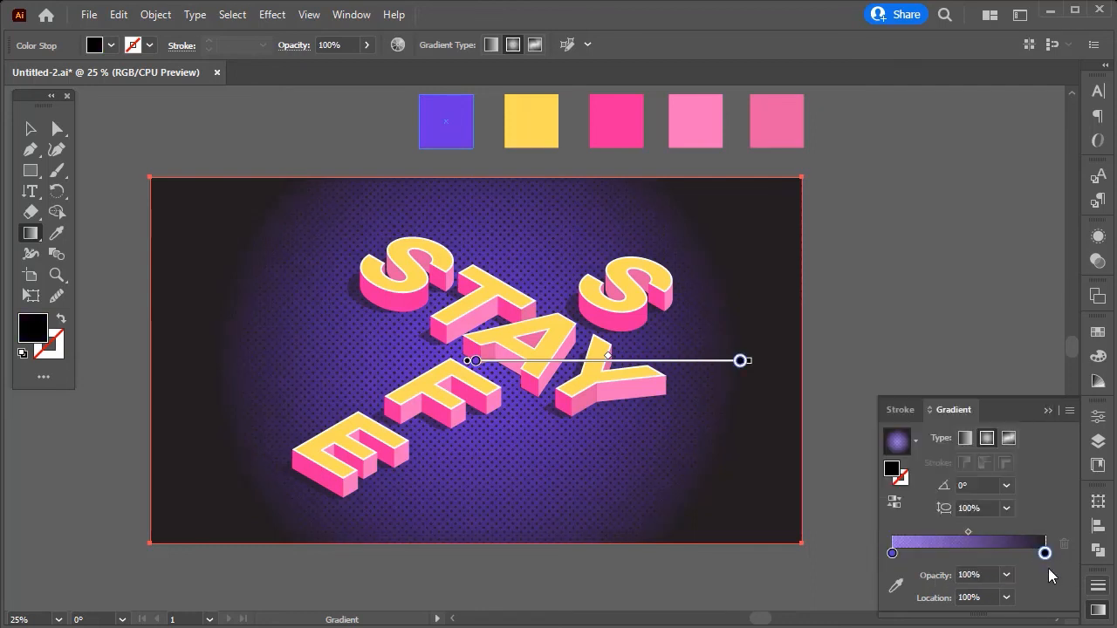
drag(975, 575, 934, 581)
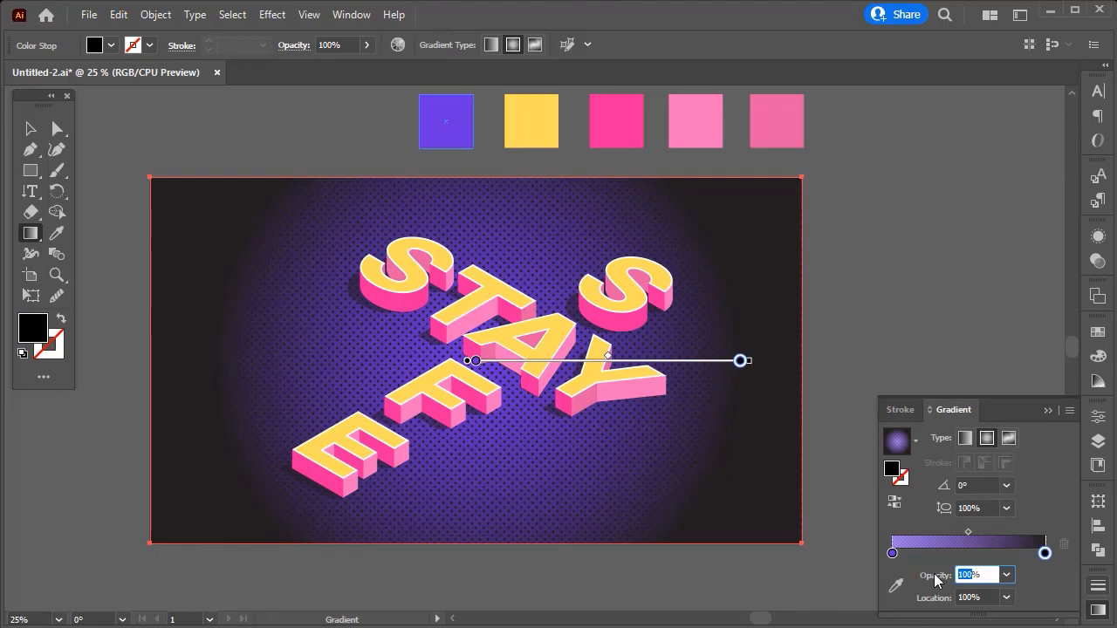
text(4)
key(Return)
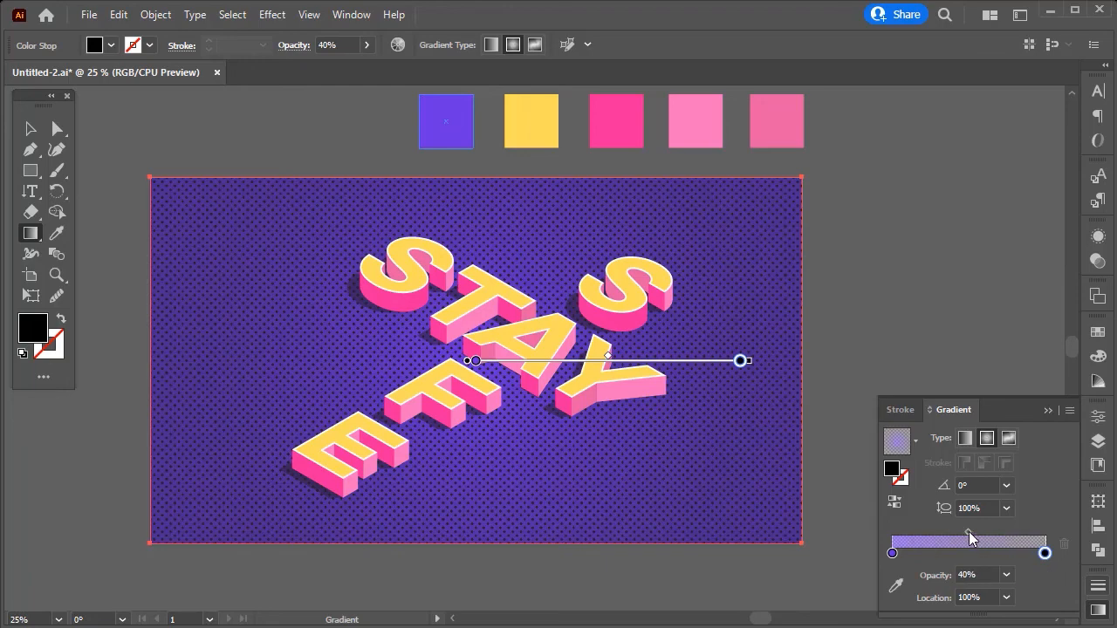
Step: Move the gradient's midpoint to about 79.6%, set its aspect ratio to 70% and deselect the background
drag(969, 534, 1015, 529)
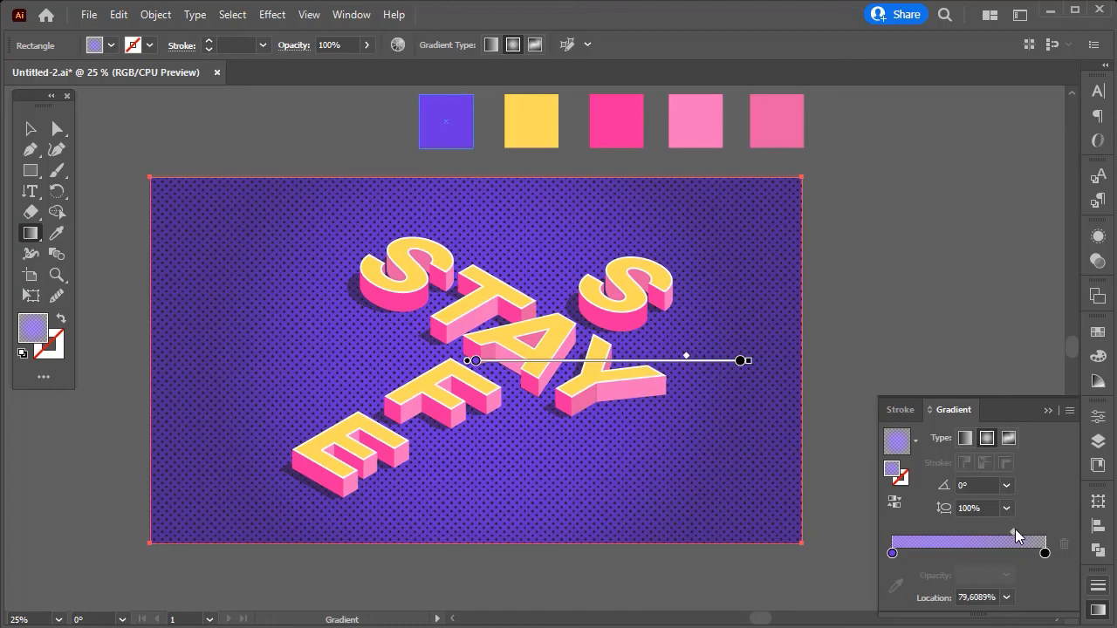
click(1007, 508)
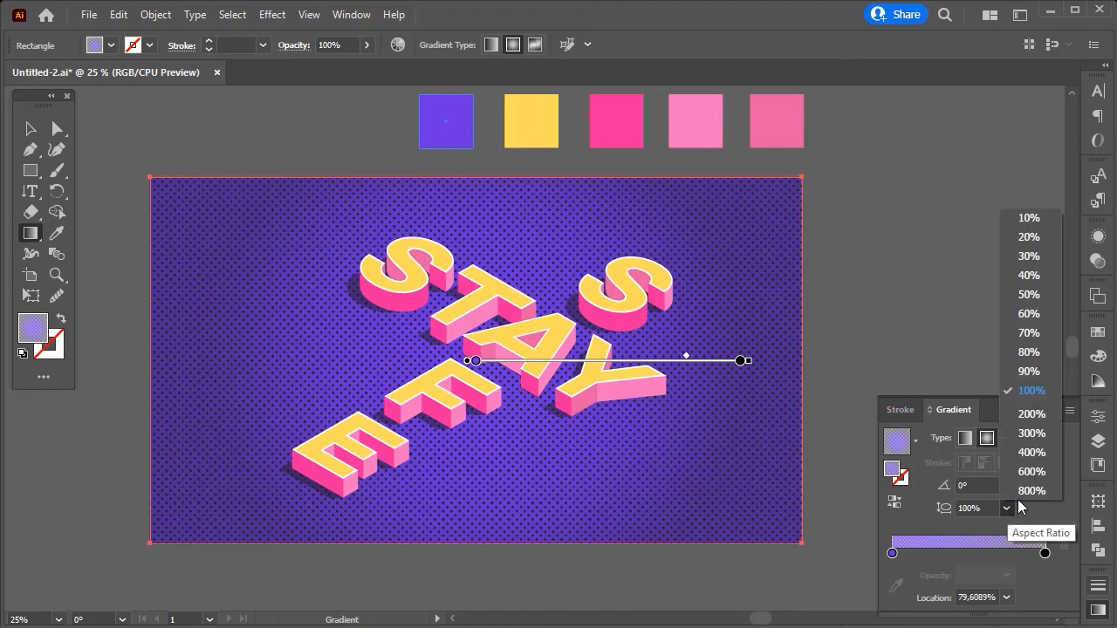
click(1030, 334)
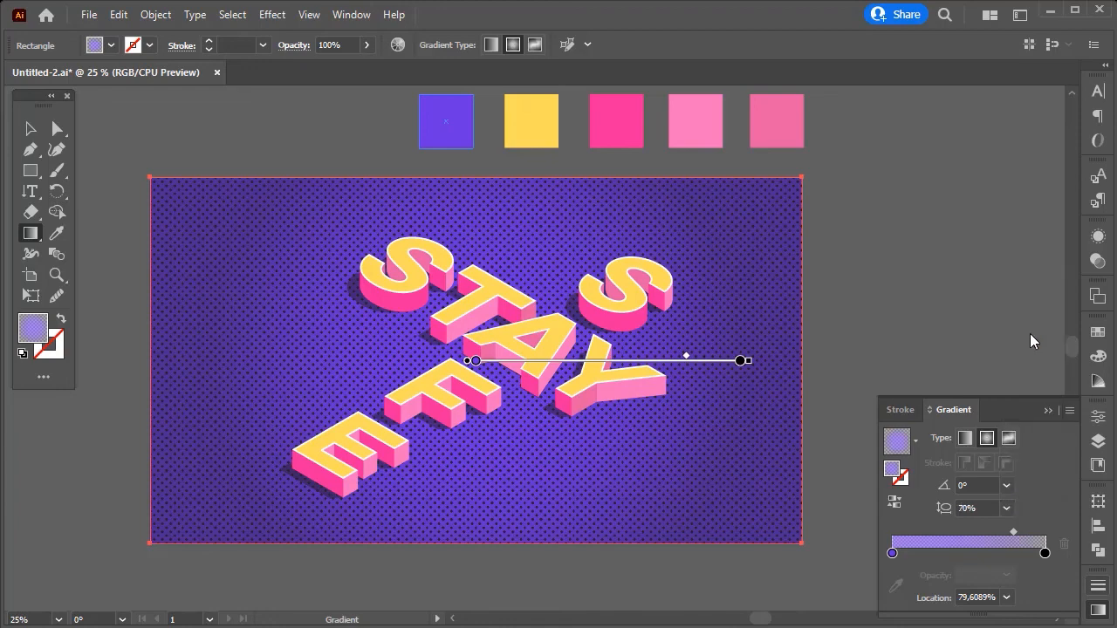
click(1047, 410)
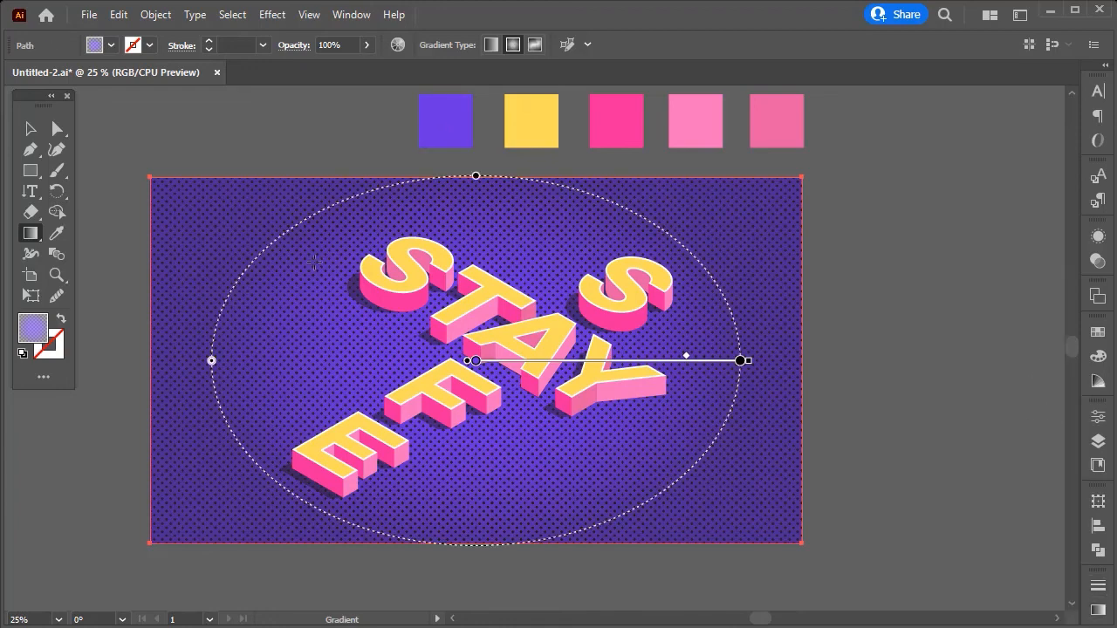
key(v)
click(841, 407)
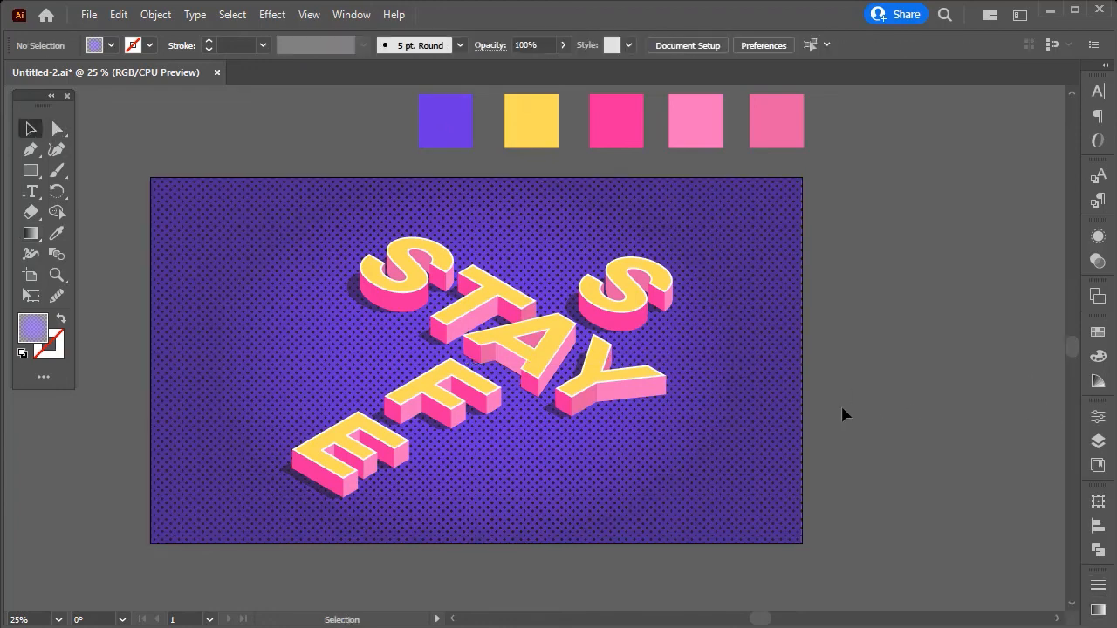